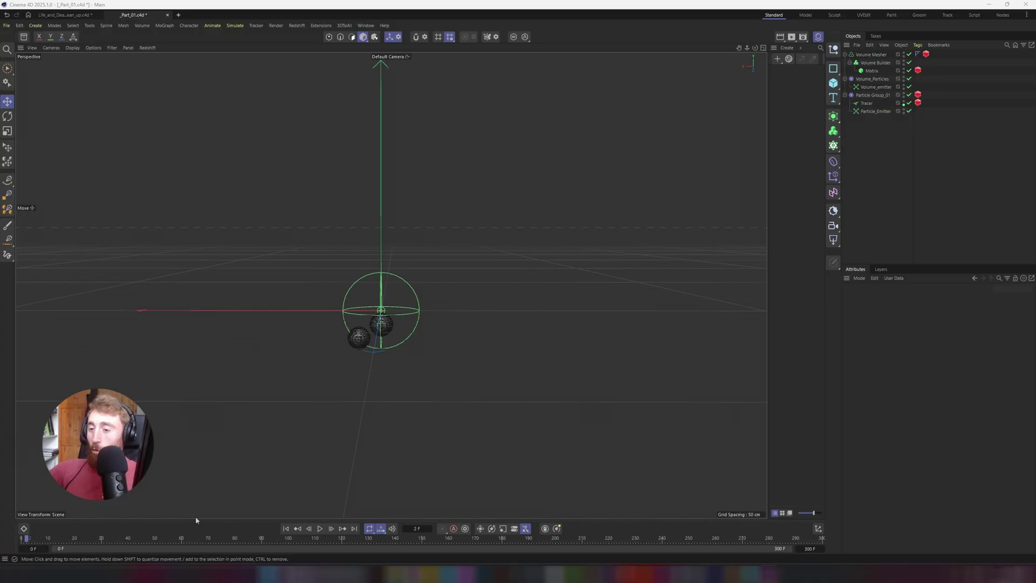
# - Play the particle animation, rewind to the start, and dock the Redshift RenderView beside the viewport
pyautogui.click(320, 529)
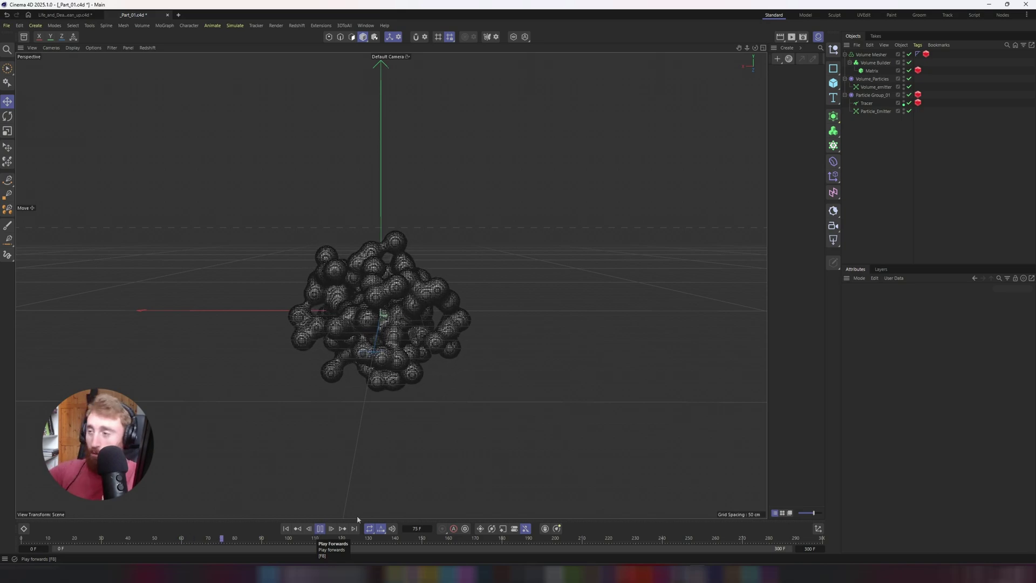
pyautogui.moveTo(279, 539); pyautogui.dragTo(24, 544)
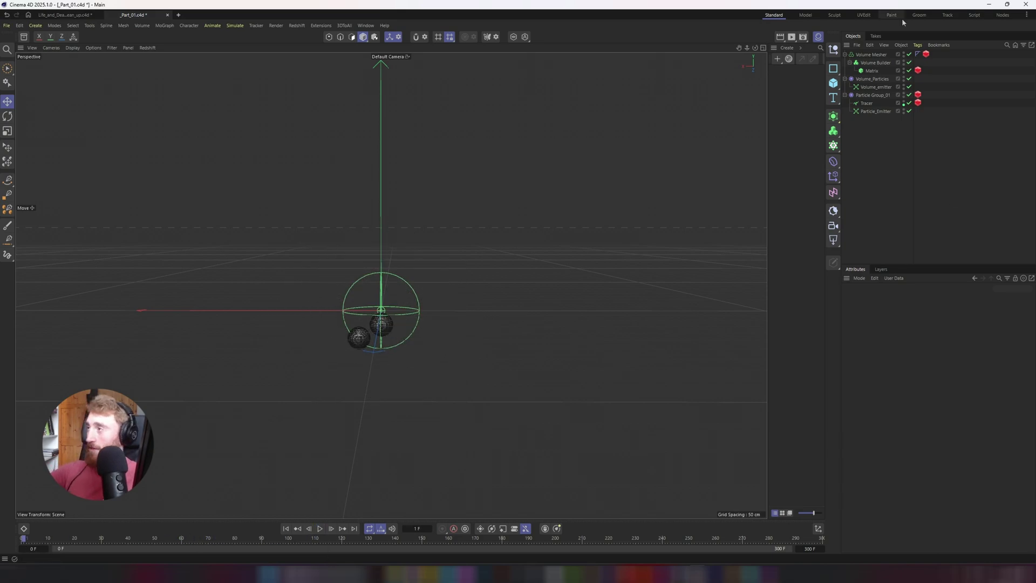
pyautogui.moveTo(792, 39); pyautogui.dragTo(820, 84)
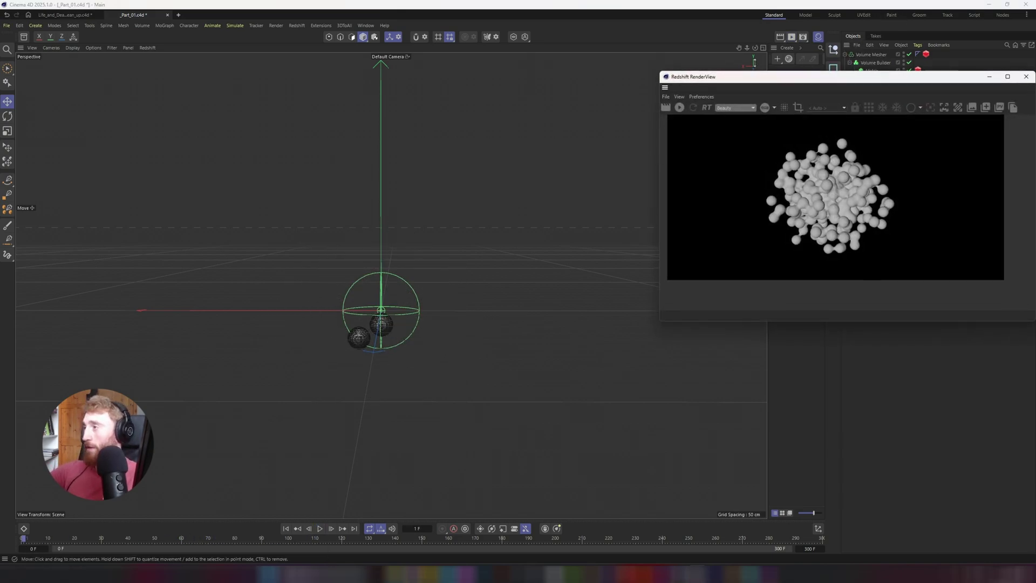
pyautogui.moveTo(684, 77); pyautogui.dragTo(761, 114)
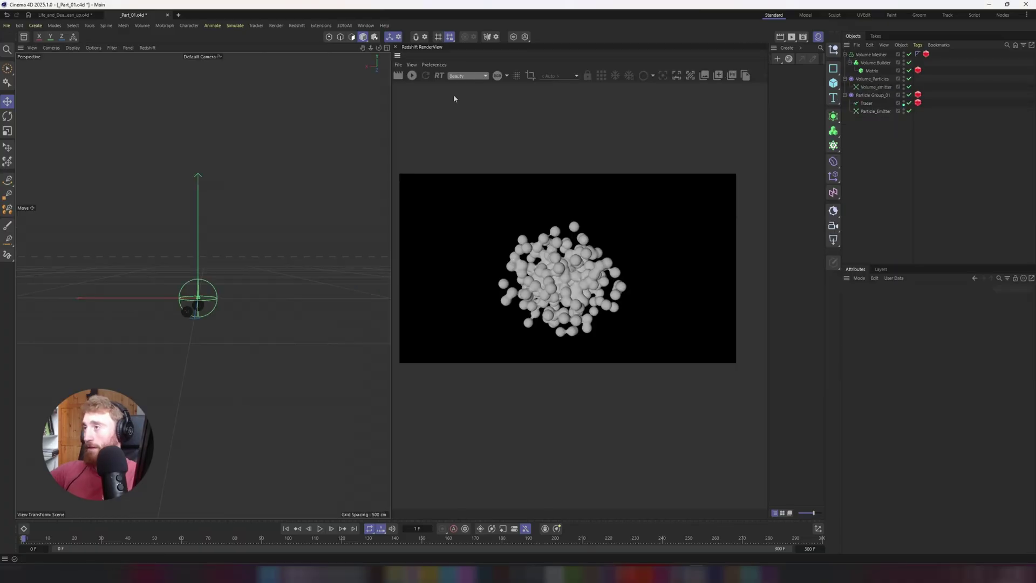
# - Create a standard material, dock its Node Editor below the render view, and name it Volume
pyautogui.click(786, 47)
pyautogui.moveTo(809, 72)
pyautogui.click(883, 82)
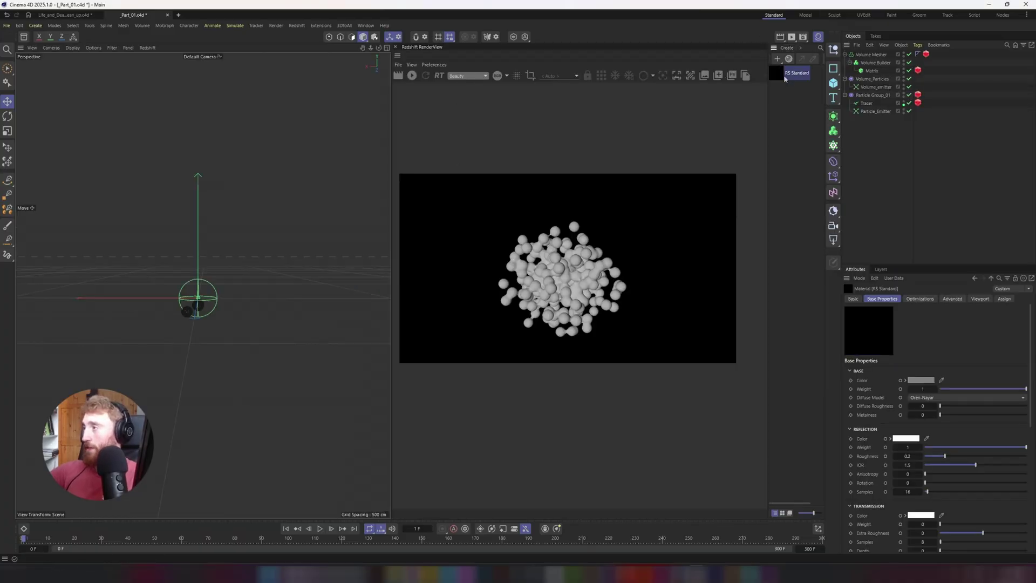
pyautogui.doubleClick(779, 74)
pyautogui.moveTo(664, 78); pyautogui.dragTo(462, 494)
pyautogui.doubleClick(796, 73)
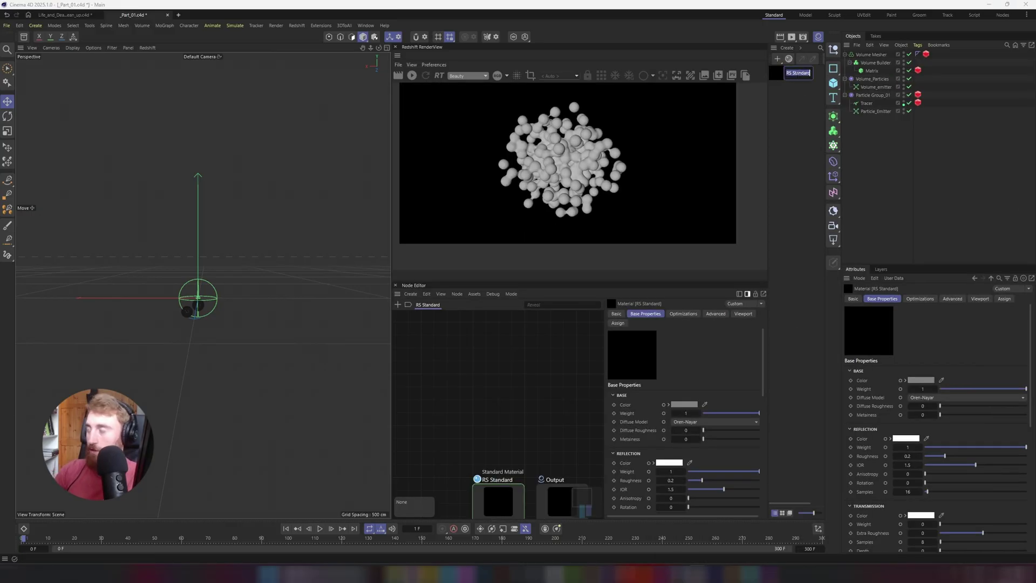
pyautogui.write('Volume')
pyautogui.press('Return')
# - Advance the animation to frame 208 and nudge the perspective view slightly
pyautogui.moveTo(23, 541); pyautogui.dragTo(576, 562)
pyautogui.keyDown('alt'); pyautogui.moveTo(202, 270); pyautogui.dragTo(198, 260); pyautogui.keyUp('alt')
pyautogui.keyDown('alt'); pyautogui.moveTo(198, 260); pyautogui.dragTo(204, 275, button='middle'); pyautogui.keyUp('alt')
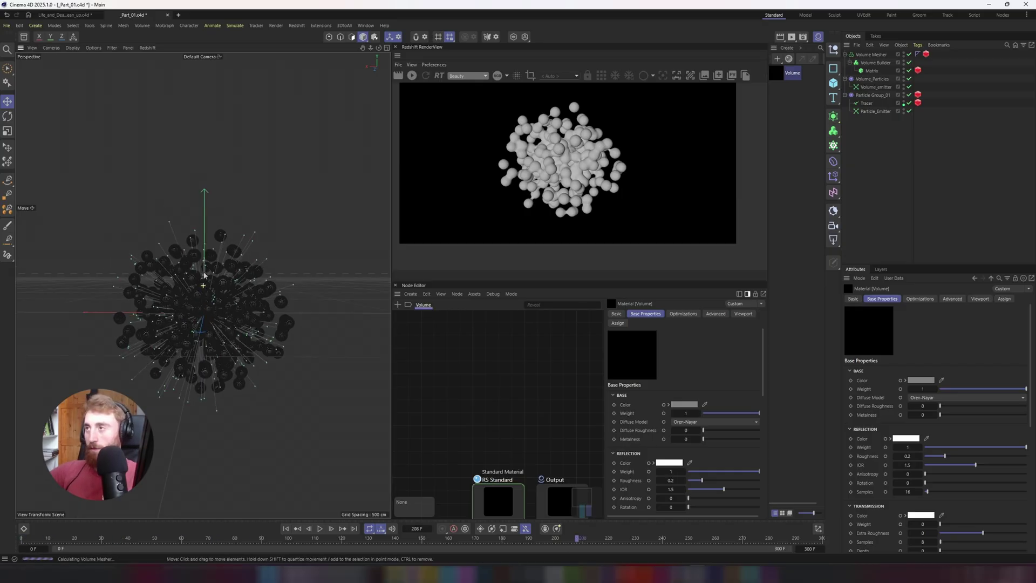
pyautogui.click(920, 123)
pyautogui.click(833, 226)
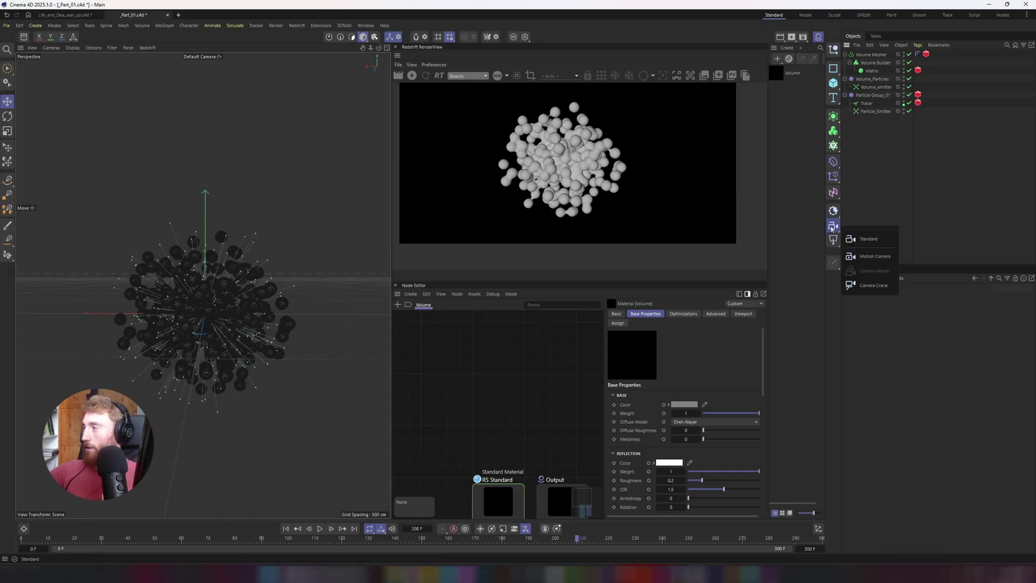
# - Add a standard Redshift camera with an 80 mm focal length
pyautogui.click(868, 239)
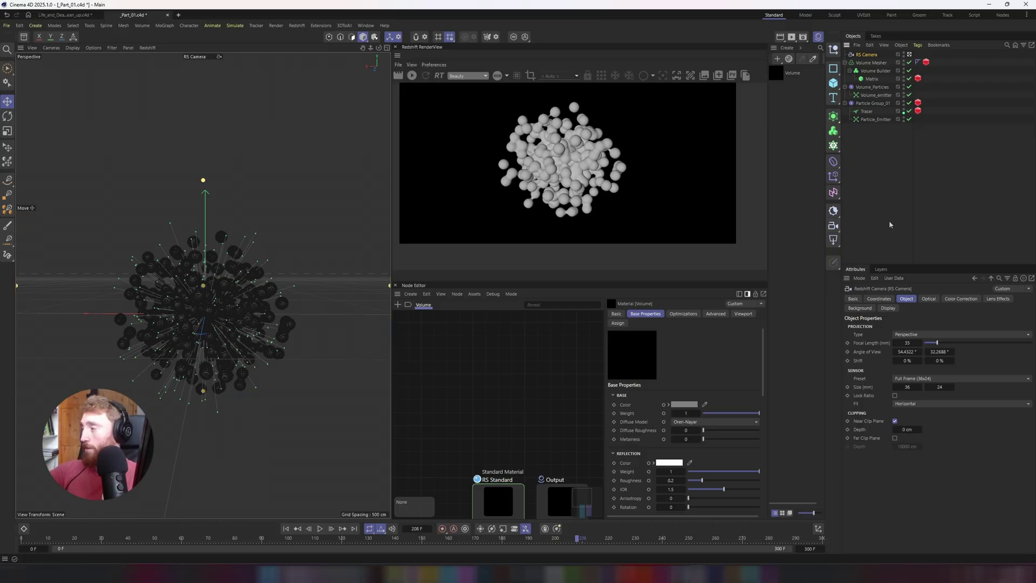
pyautogui.click(908, 343)
pyautogui.write('80')
pyautogui.press('Return')
# - In the four-view layout, move the camera back away from the particles
pyautogui.middleClick(302, 258)
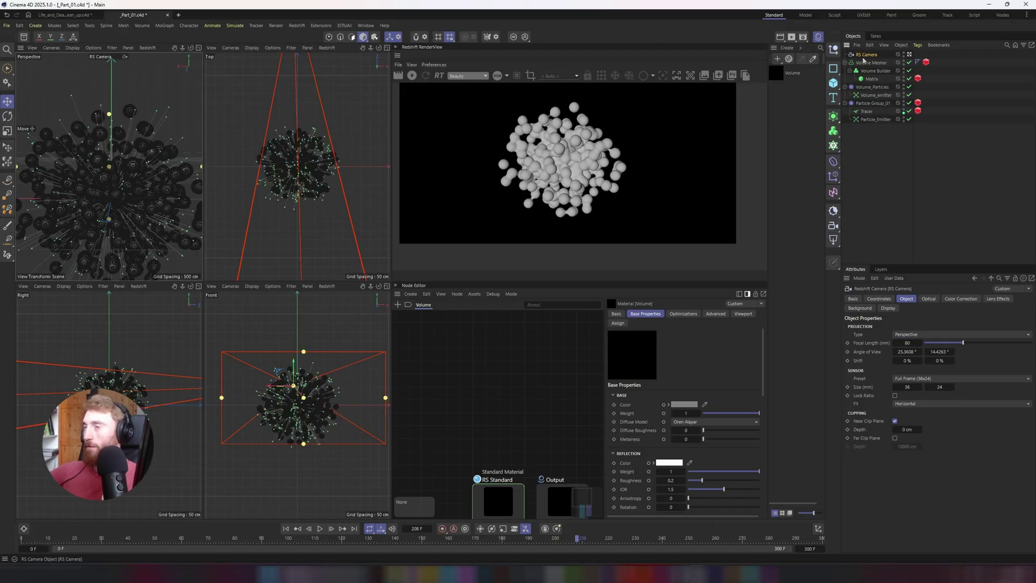
pyautogui.scroll(-3, 300, 108)
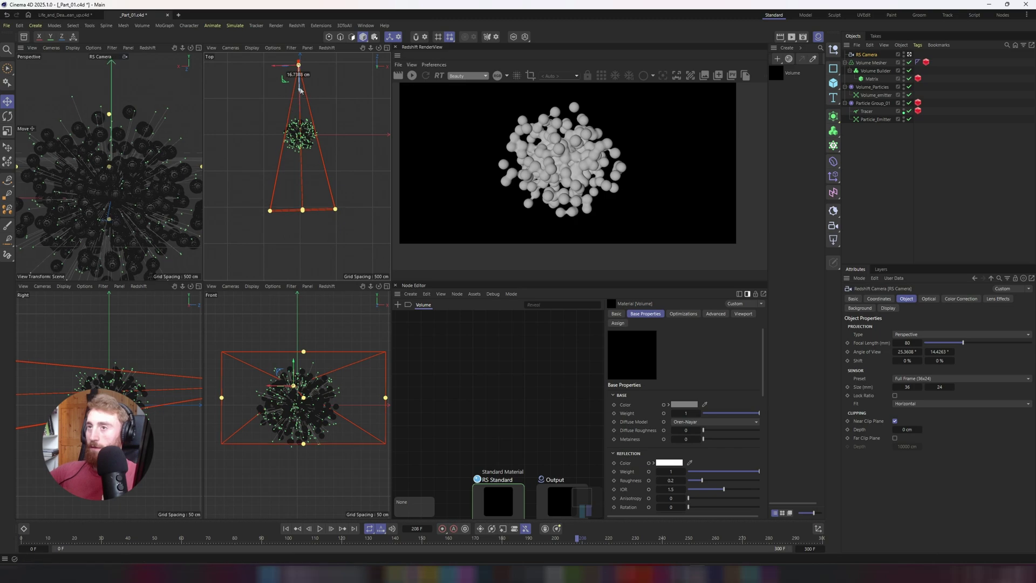
pyautogui.moveTo(301, 90); pyautogui.dragTo(299, 58)
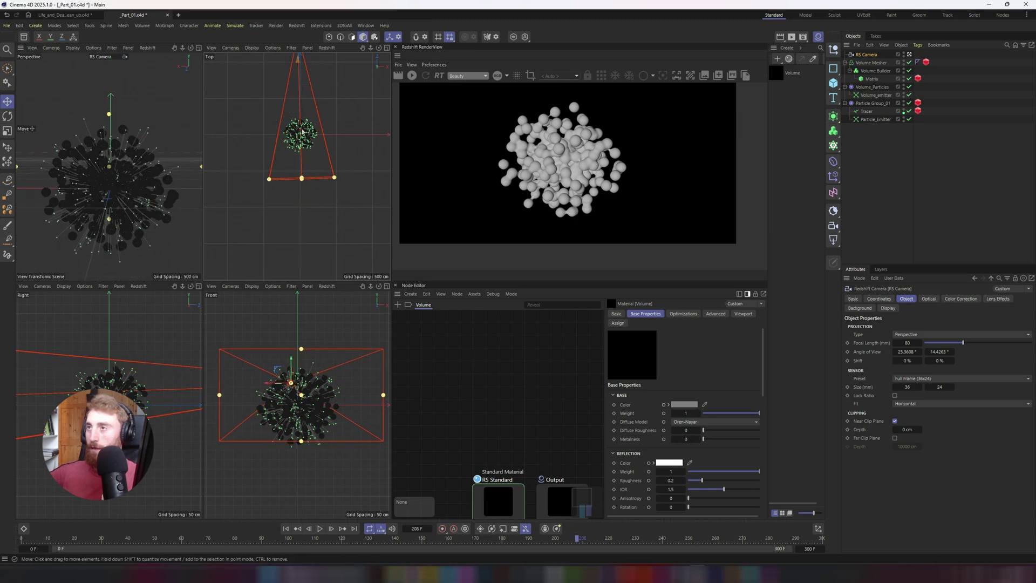
pyautogui.moveTo(303, 174); pyautogui.dragTo(311, 213, button='middle')
# - Level the camera's pitch to 0°, adjust its height in Front view, then return to single view
pyautogui.press('r')
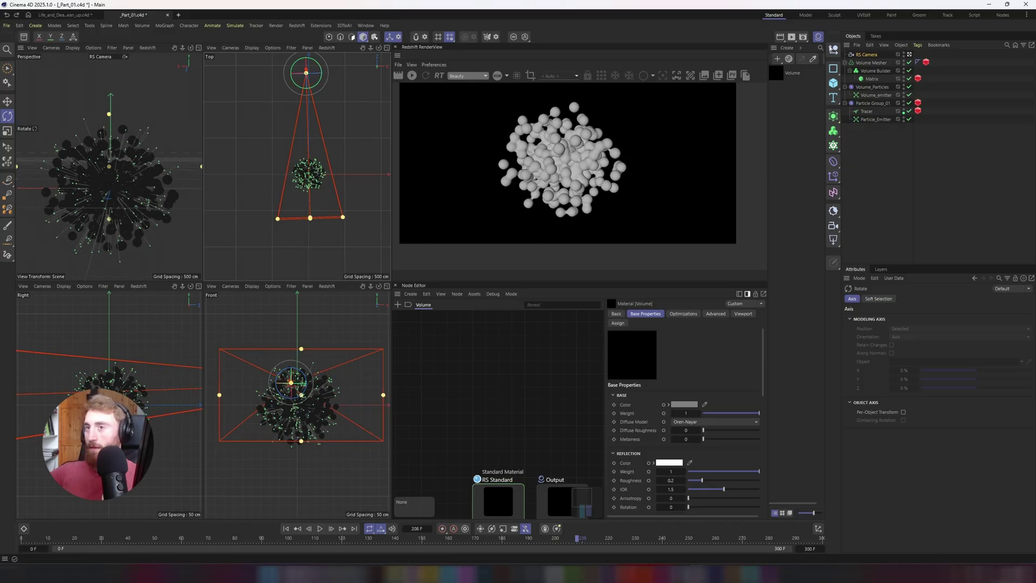
pyautogui.click(865, 55)
pyautogui.click(879, 298)
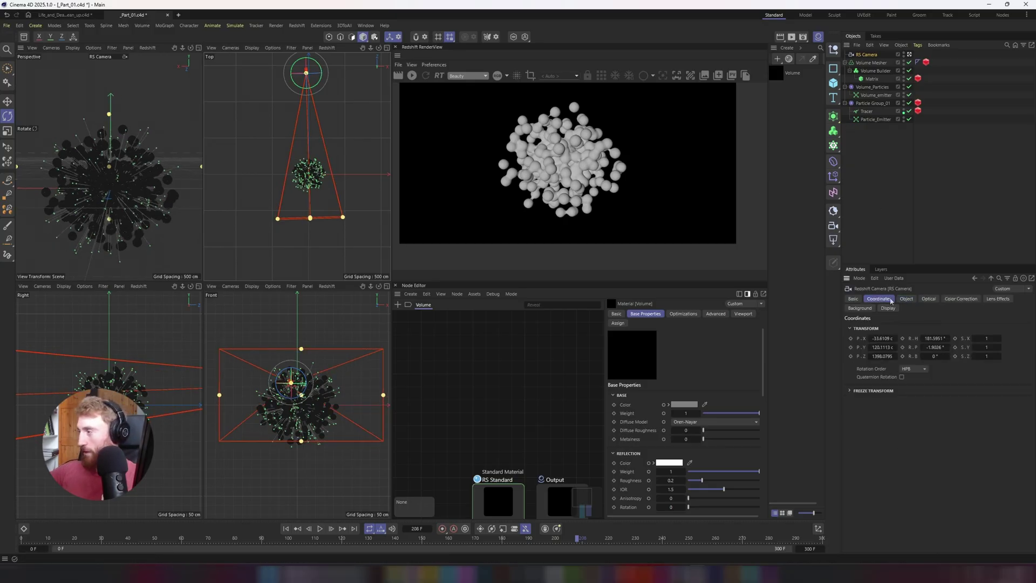
pyautogui.write('0')
pyautogui.click(928, 338)
pyautogui.press('Return')
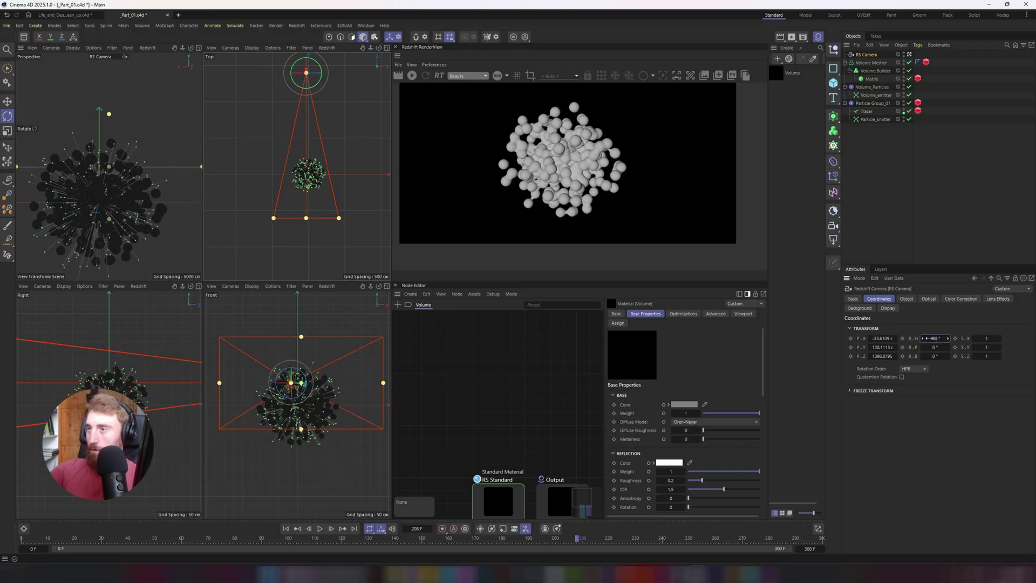
pyautogui.press('e')
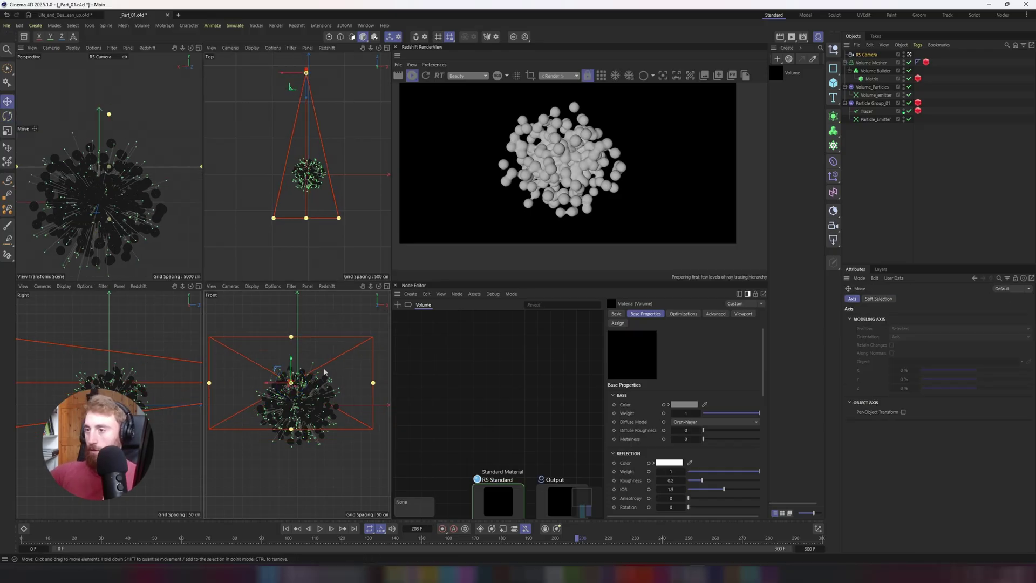
pyautogui.moveTo(290, 359); pyautogui.dragTo(291, 373)
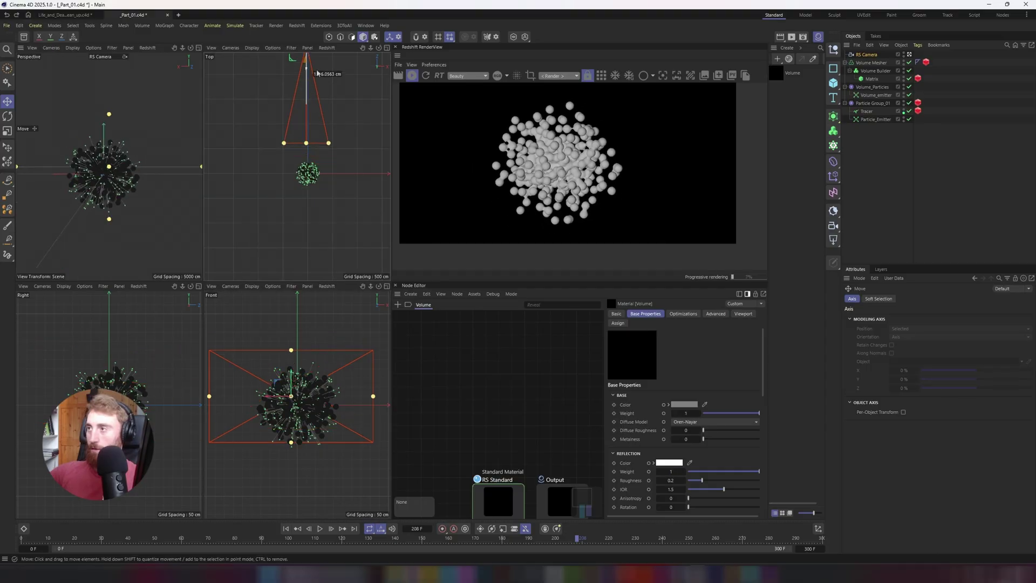
pyautogui.press('F1')
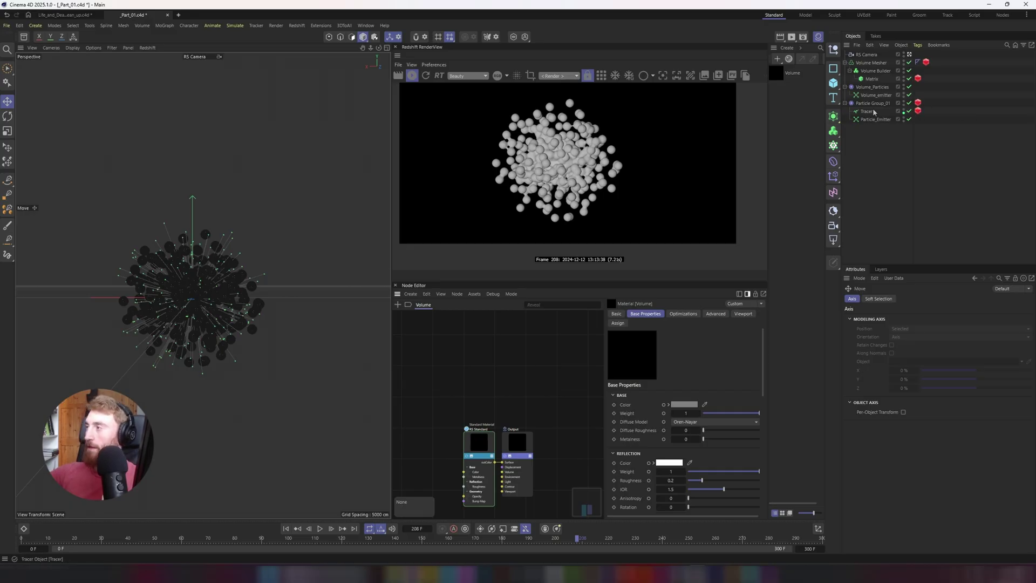
# - Set the Tracer's Redshift Object tag to render its curves as Hair Strands
pyautogui.click(932, 113)
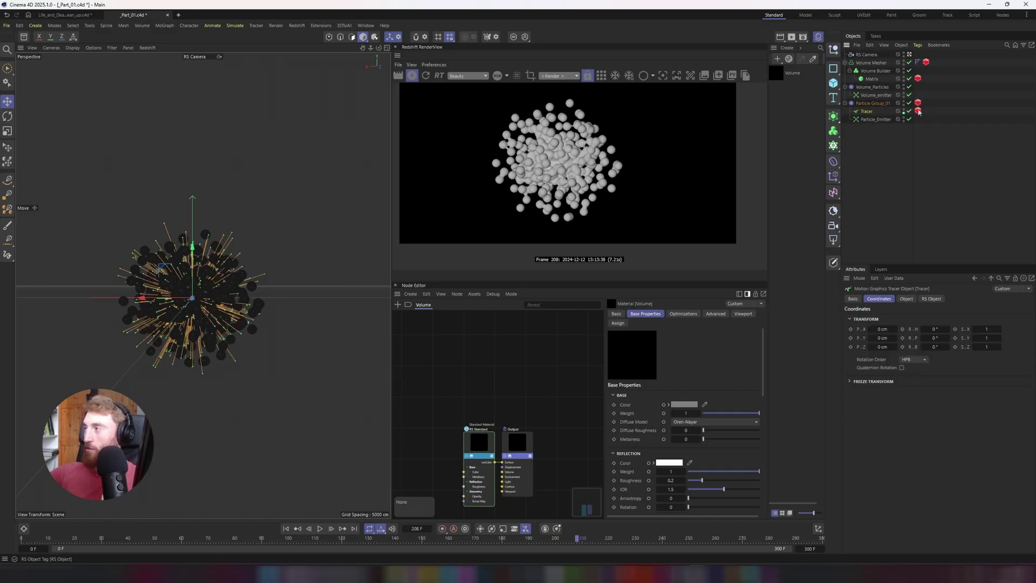
pyautogui.click(917, 111)
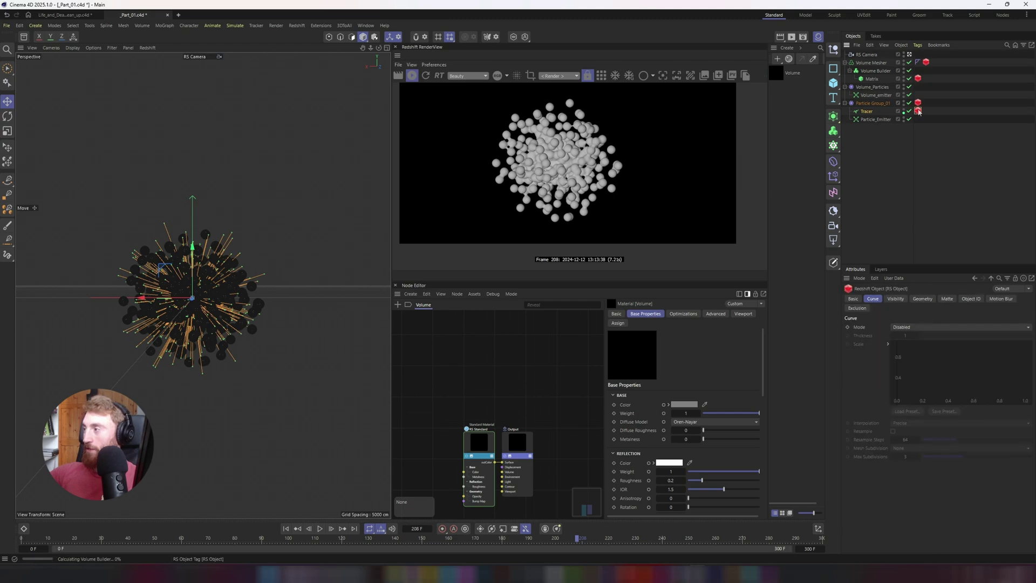
pyautogui.click(909, 327)
pyautogui.click(912, 347)
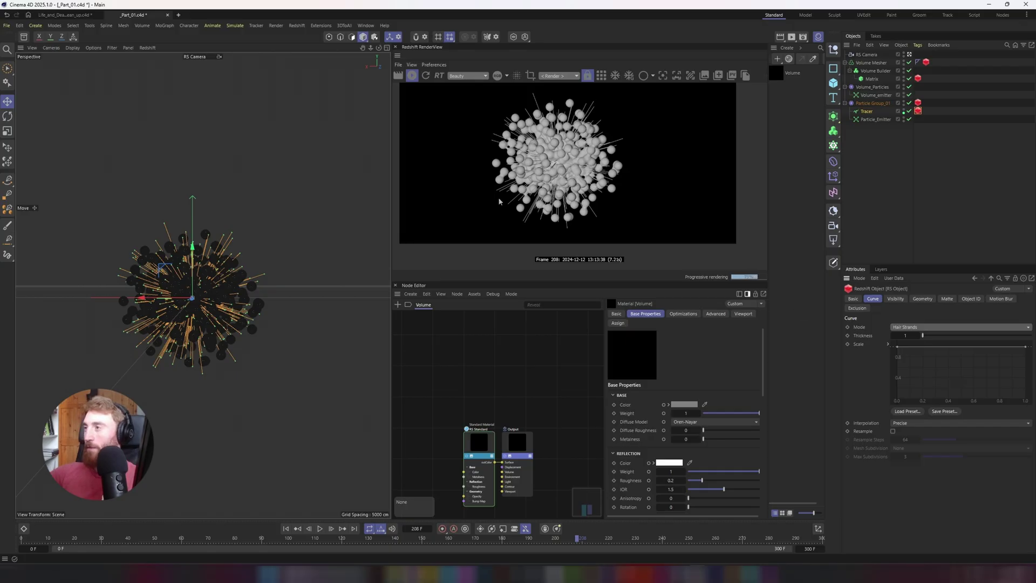
pyautogui.scroll(5, 593, 145)
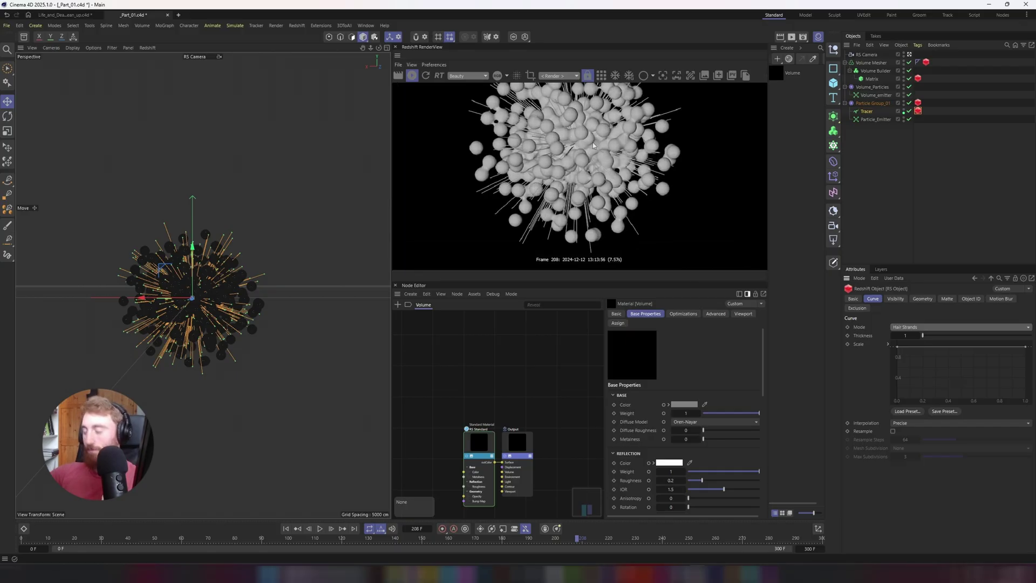
pyautogui.moveTo(601, 140); pyautogui.dragTo(588, 219, button='middle')
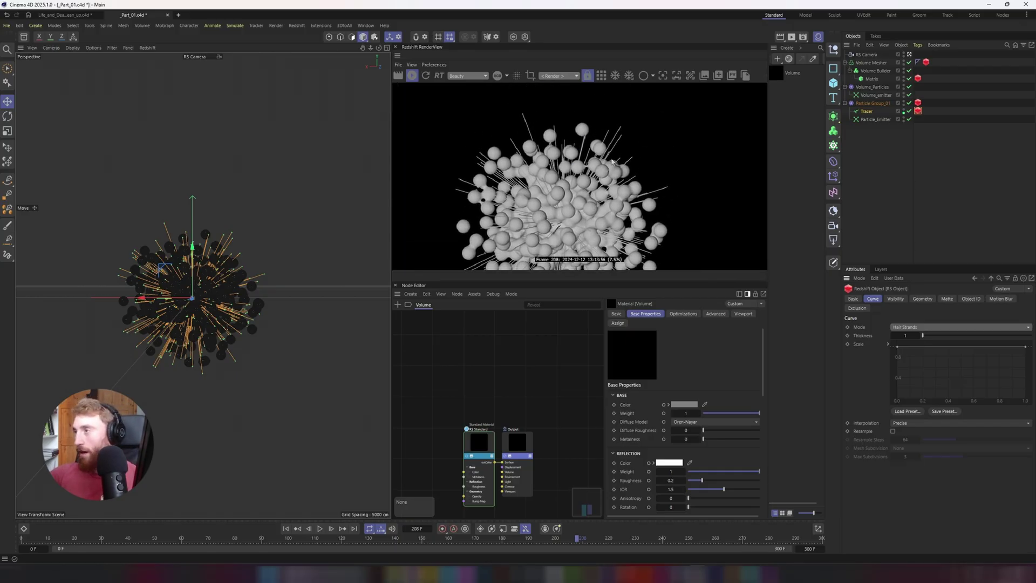
pyautogui.scroll(2, 619, 119)
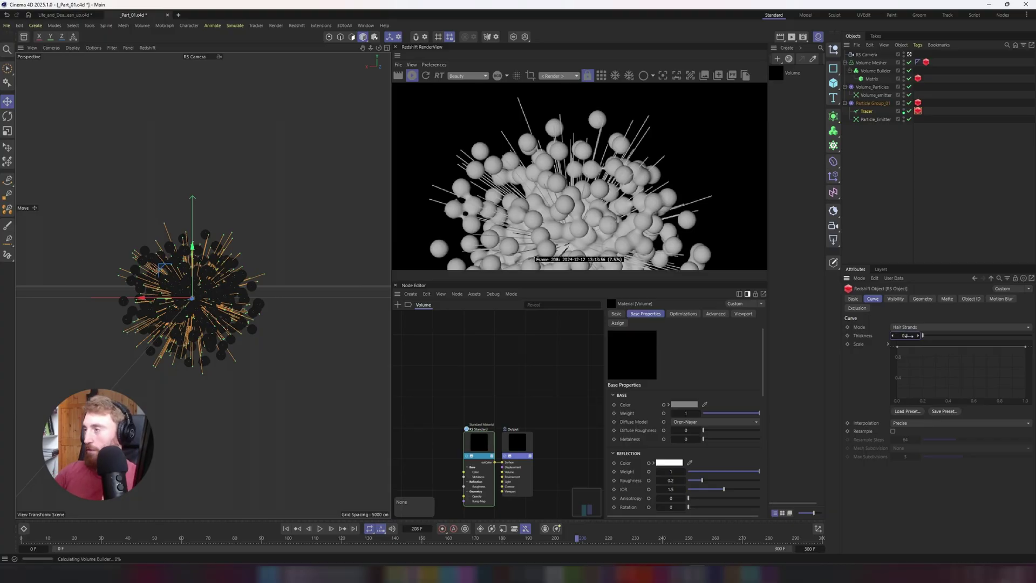
# - Shape the strand scale curve into a bell that tapers to zero at both ends
pyautogui.keyDown('ctrl'); pyautogui.click(961, 346); pyautogui.keyUp('ctrl')
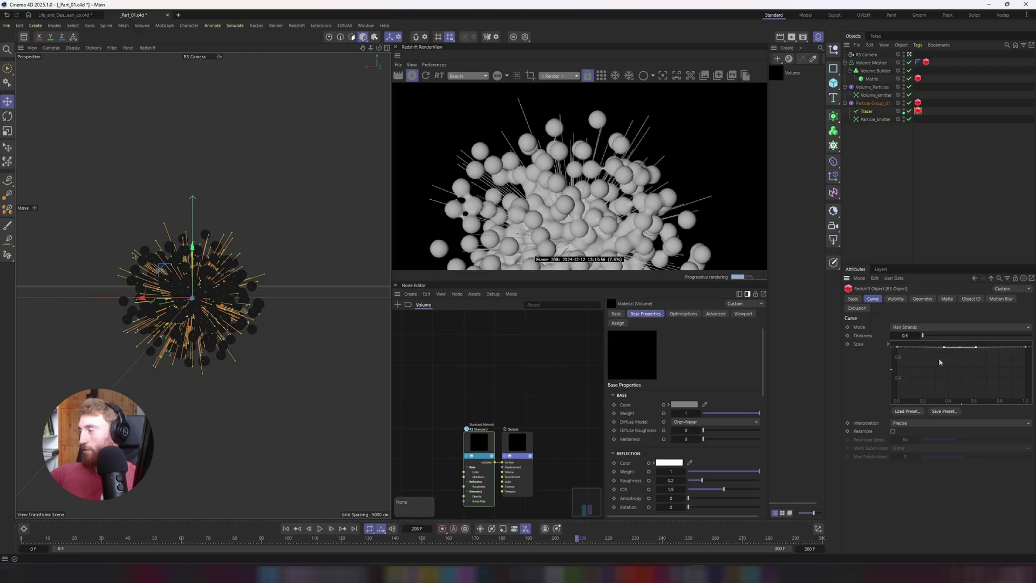
pyautogui.moveTo(897, 348); pyautogui.dragTo(897, 402)
pyautogui.moveTo(1028, 350); pyautogui.dragTo(1026, 399)
pyautogui.scroll(-2, 563, 208)
pyautogui.moveTo(563, 209); pyautogui.dragTo(577, 132, button='middle')
pyautogui.scroll(-1, 618, 126)
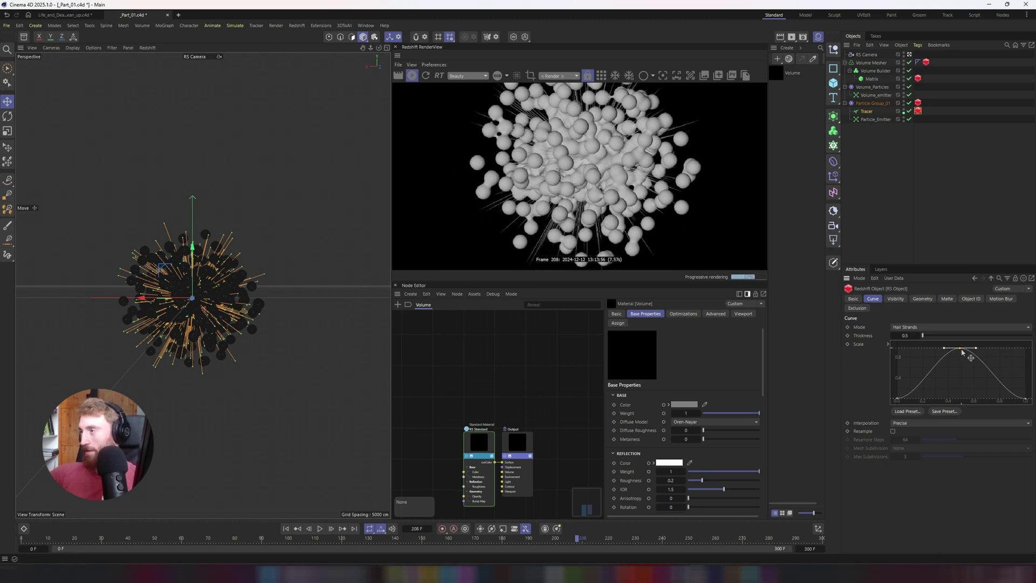
pyautogui.moveTo(962, 352); pyautogui.dragTo(962, 361)
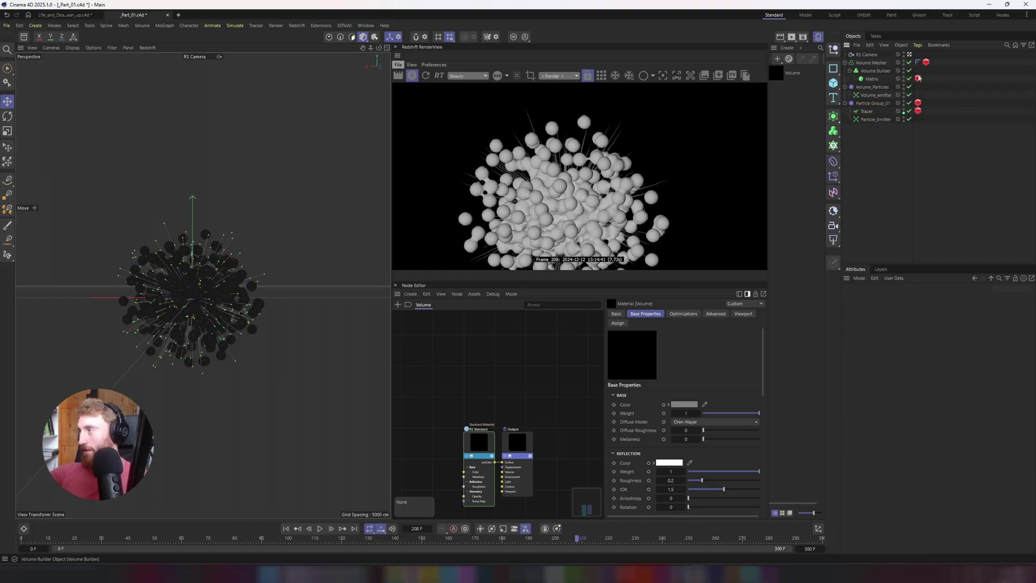
# - Set Particle Group_01's Redshift tag to Sphere Instances with a scale multiplier of 3
pyautogui.click(931, 104)
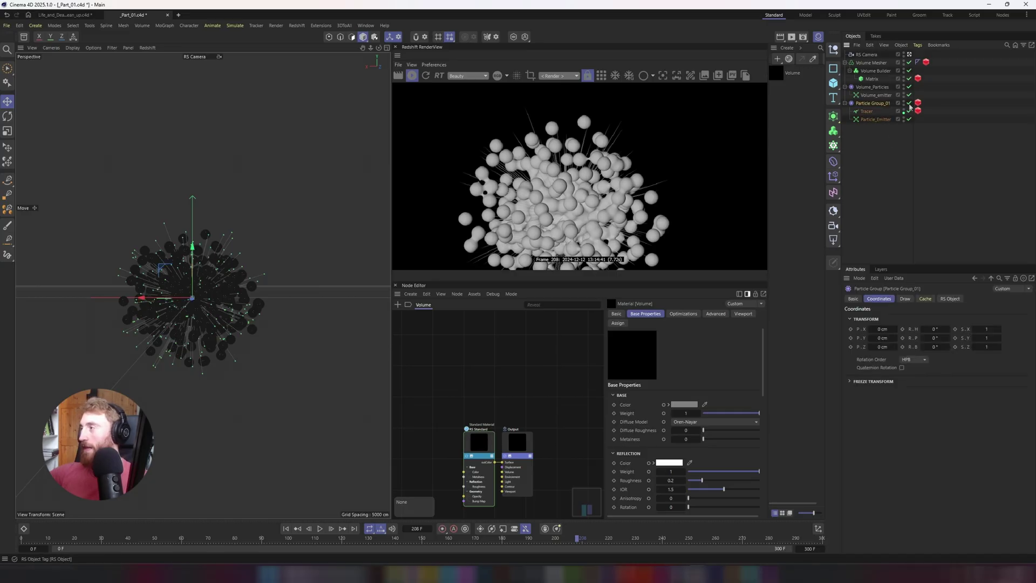
pyautogui.click(919, 104)
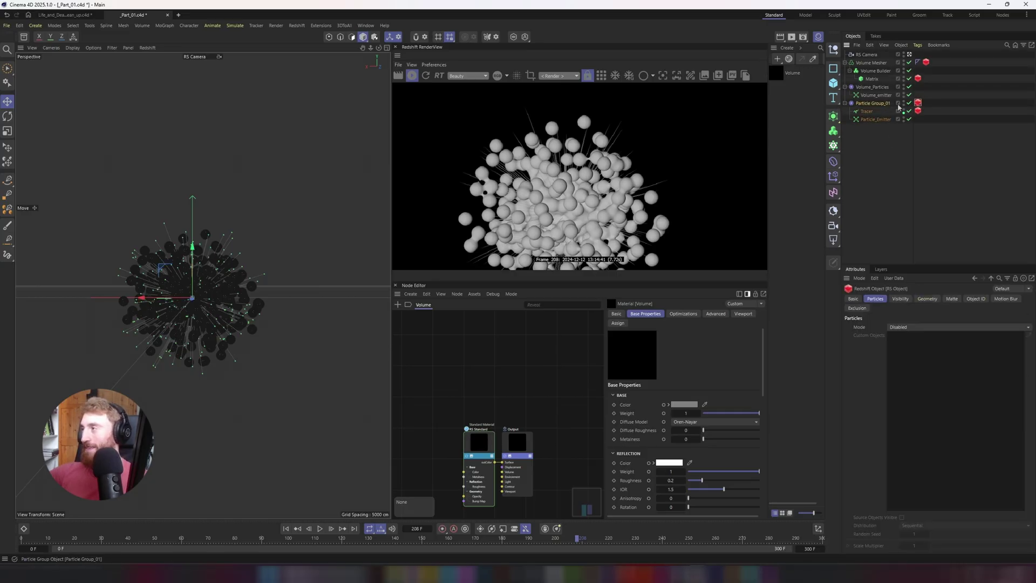
pyautogui.click(913, 326)
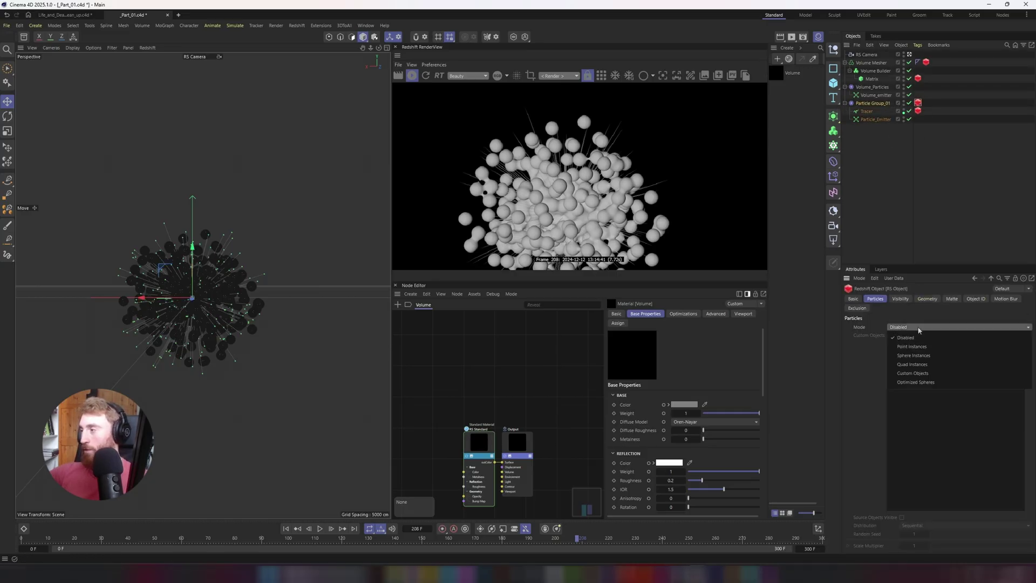
pyautogui.click(921, 355)
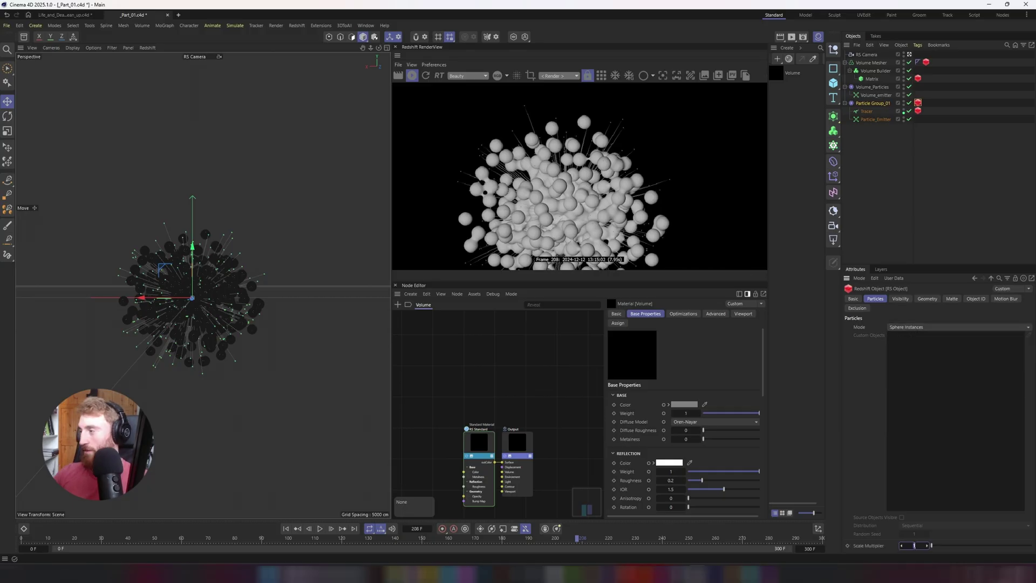
pyautogui.moveTo(915, 545); pyautogui.dragTo(913, 545)
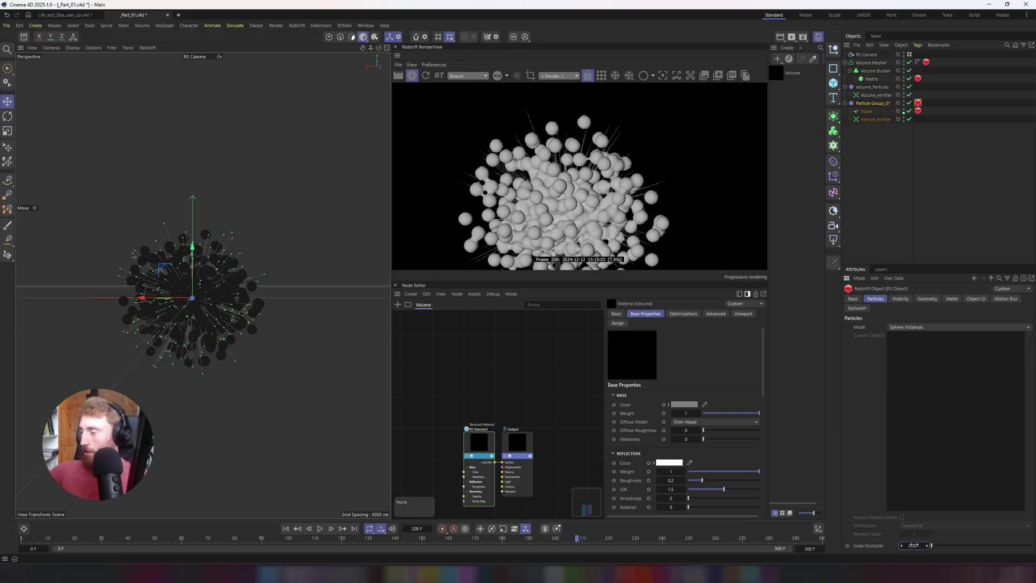
pyautogui.write('3')
pyautogui.press('Return')
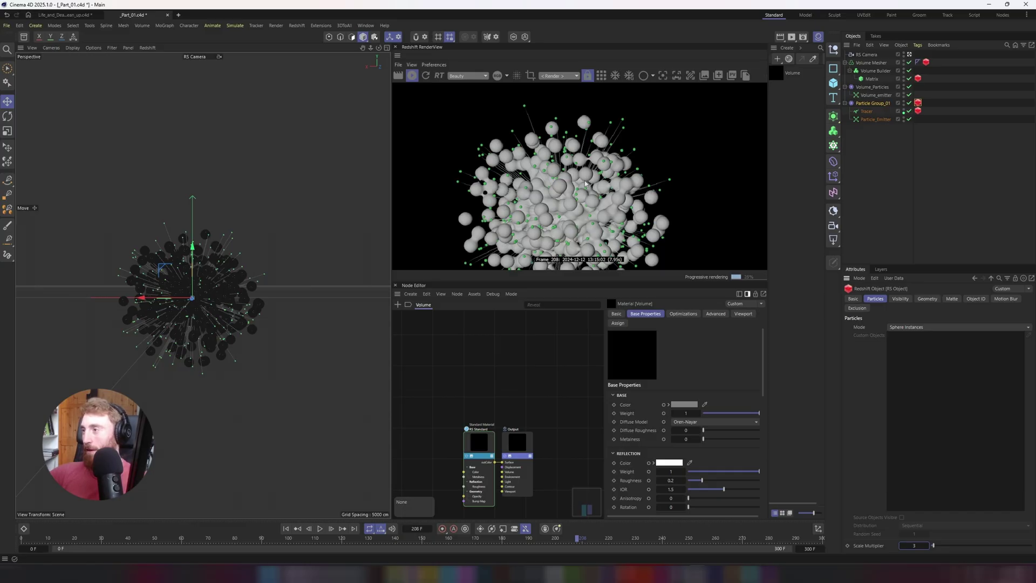
pyautogui.scroll(-3, 573, 186)
# - Rewind to frame 0, drop the Volume material onto Volume Mesher, and frame its nodes
pyautogui.moveTo(573, 186); pyautogui.dragTo(574, 159, button='middle')
pyautogui.hotkey('shift', 'f')
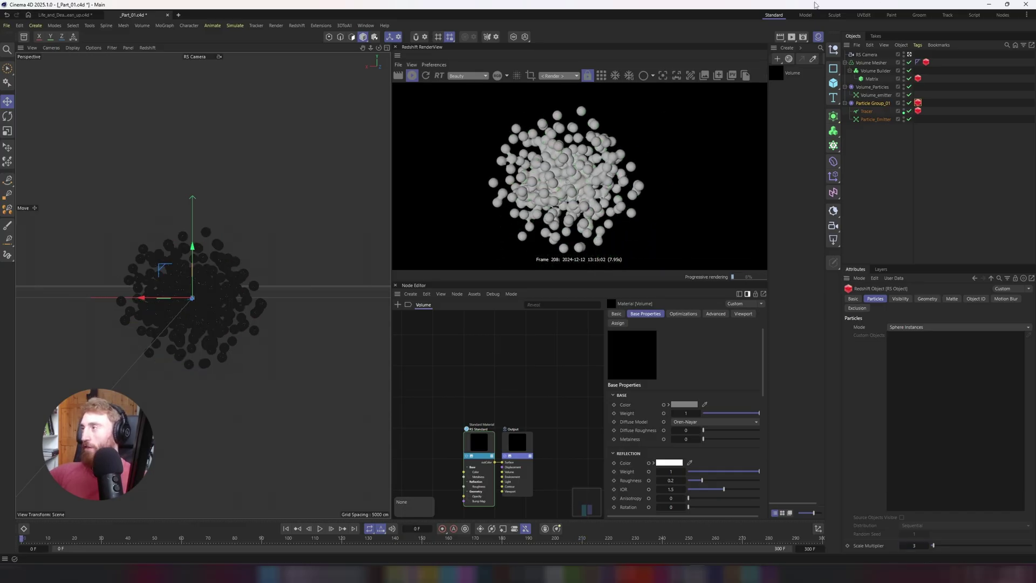
pyautogui.click(783, 74)
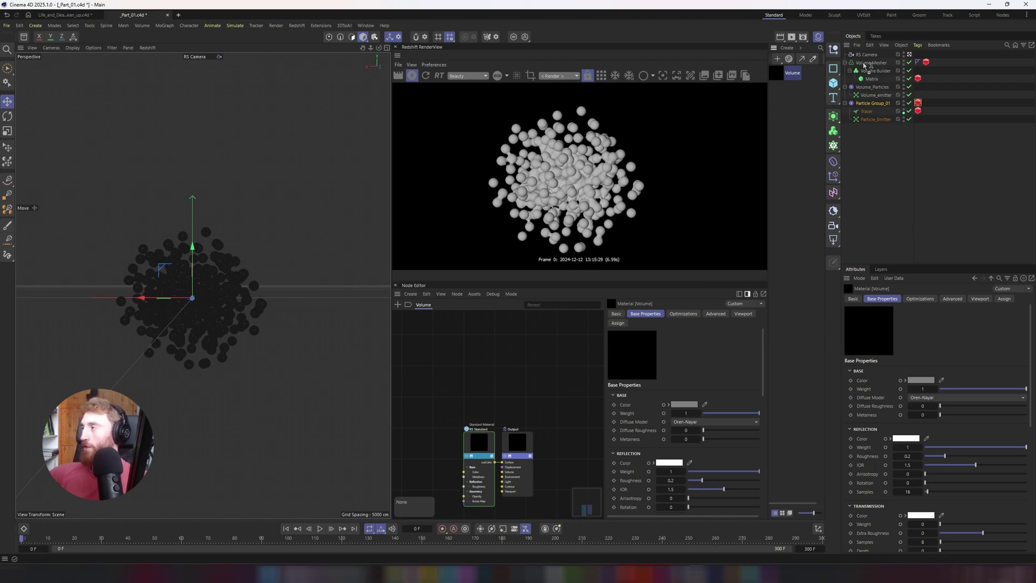
pyautogui.moveTo(864, 65); pyautogui.dragTo(866, 63)
pyautogui.click(776, 74)
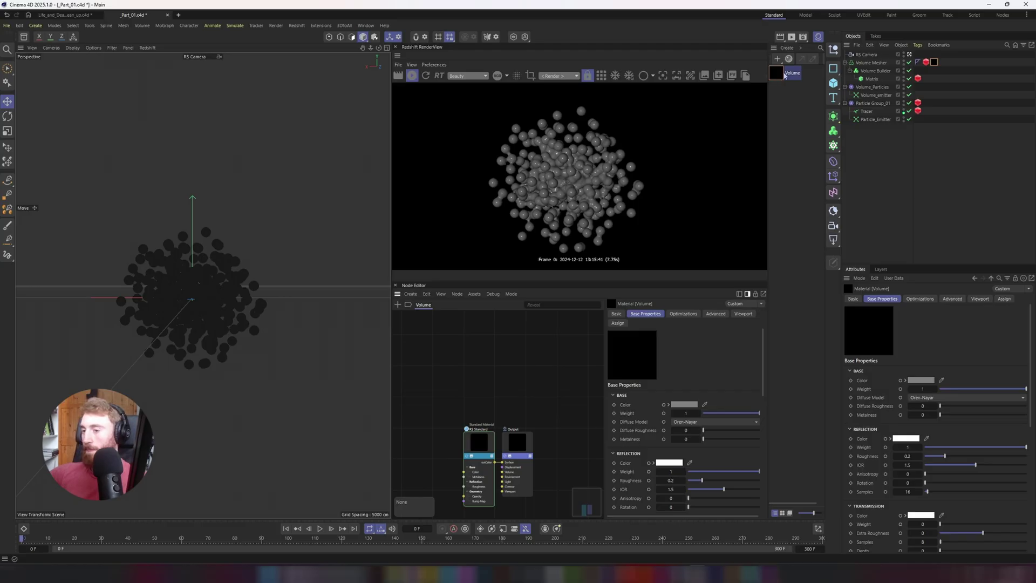
pyautogui.scroll(-3, 452, 394)
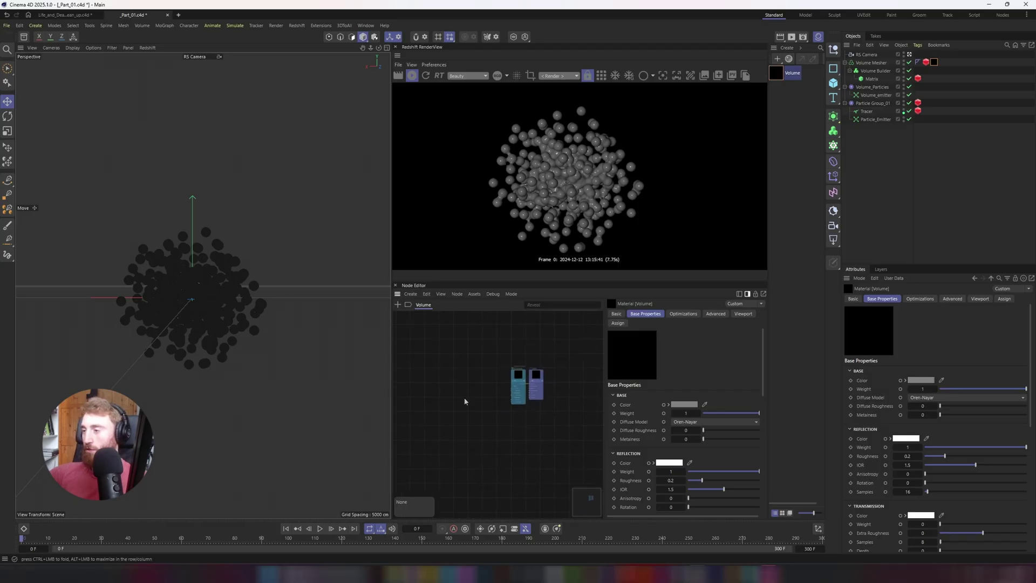
pyautogui.scroll(3, 468, 421)
pyautogui.moveTo(522, 381); pyautogui.dragTo(449, 458, button='middle')
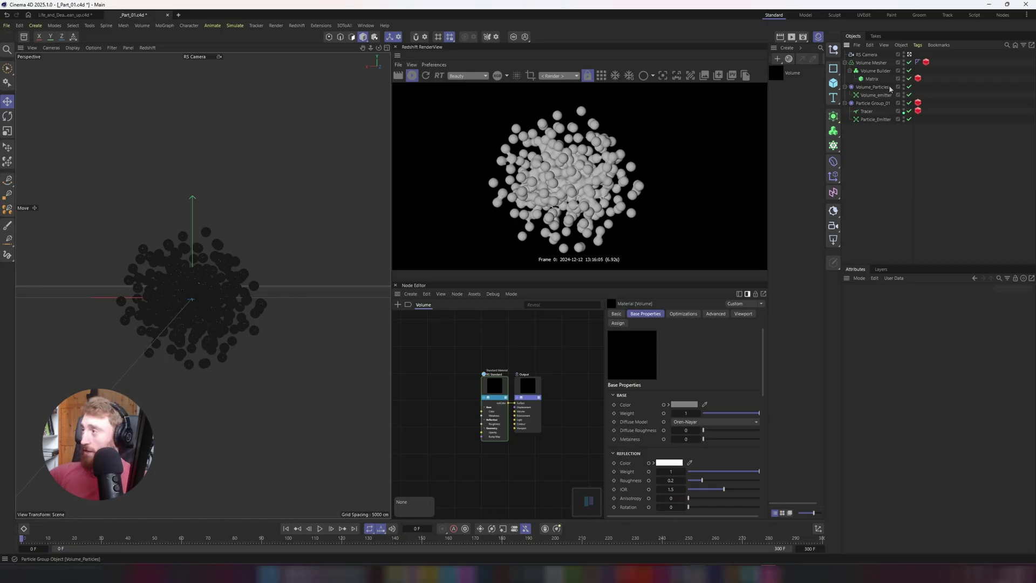
# - Add a Redshift area light pitched to -90° so it faces down
pyautogui.click(834, 240)
pyautogui.click(868, 316)
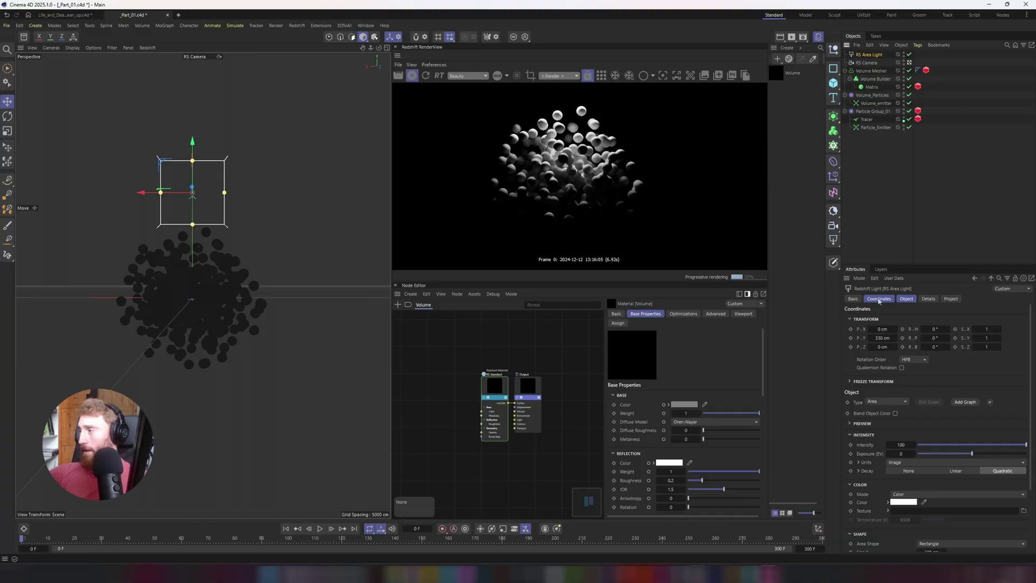
pyautogui.click(934, 338)
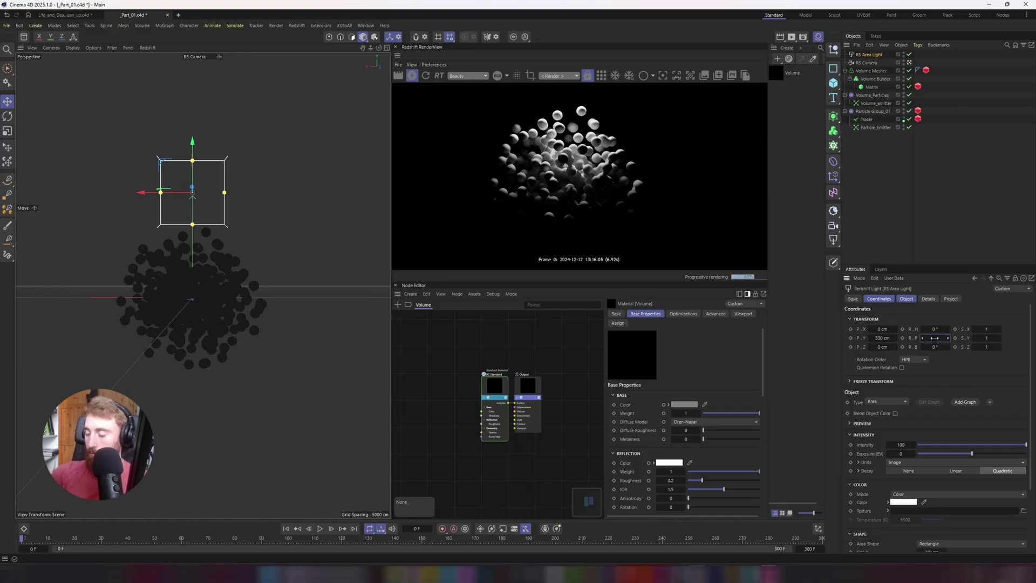
pyautogui.write('-90')
pyautogui.press('Return')
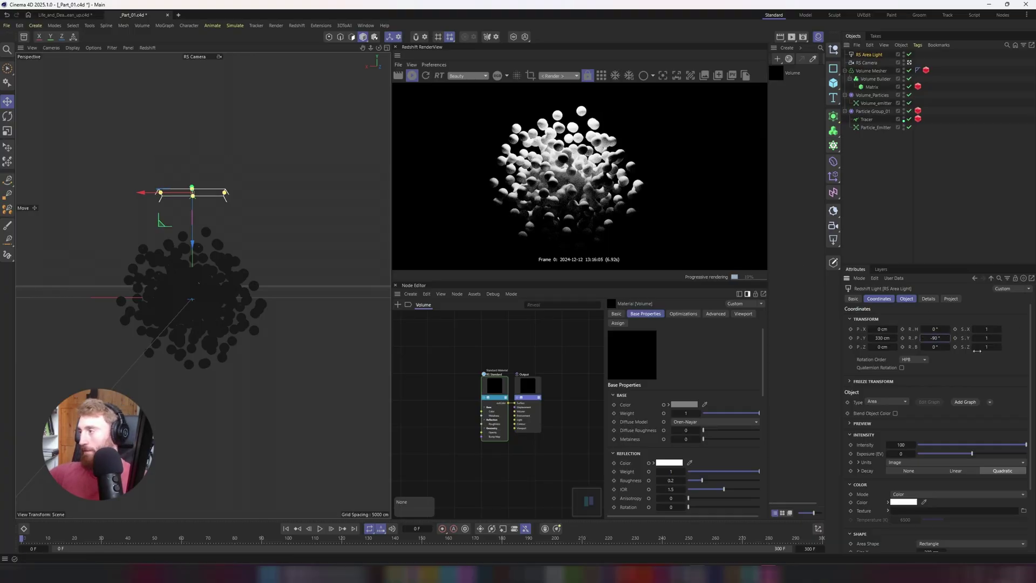
# - Give the area light a light blue colour, intensity 20, and Size Y 50 cm
pyautogui.click(905, 298)
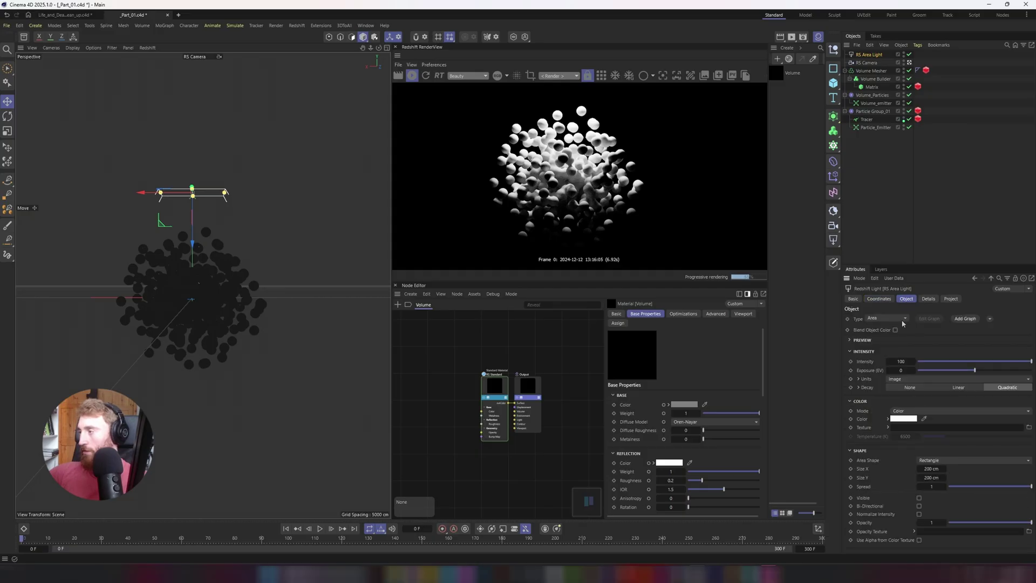
pyautogui.click(906, 418)
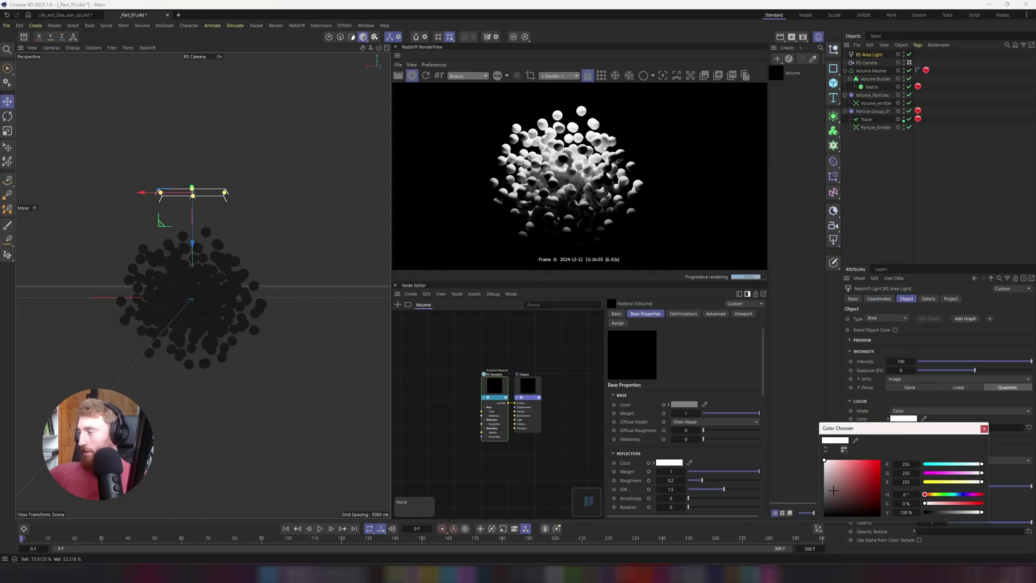
pyautogui.click(955, 494)
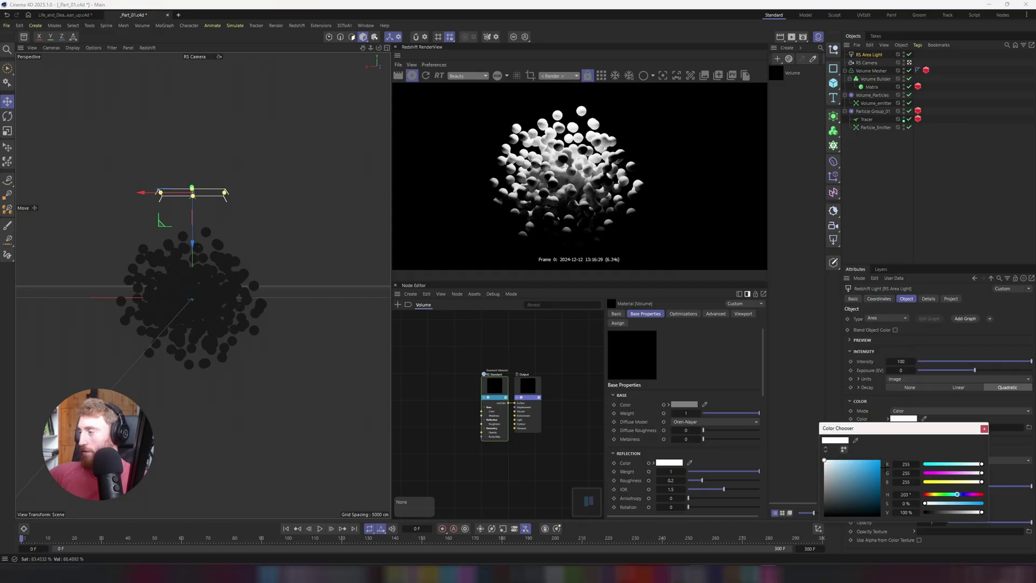
pyautogui.click(858, 462)
pyautogui.click(984, 429)
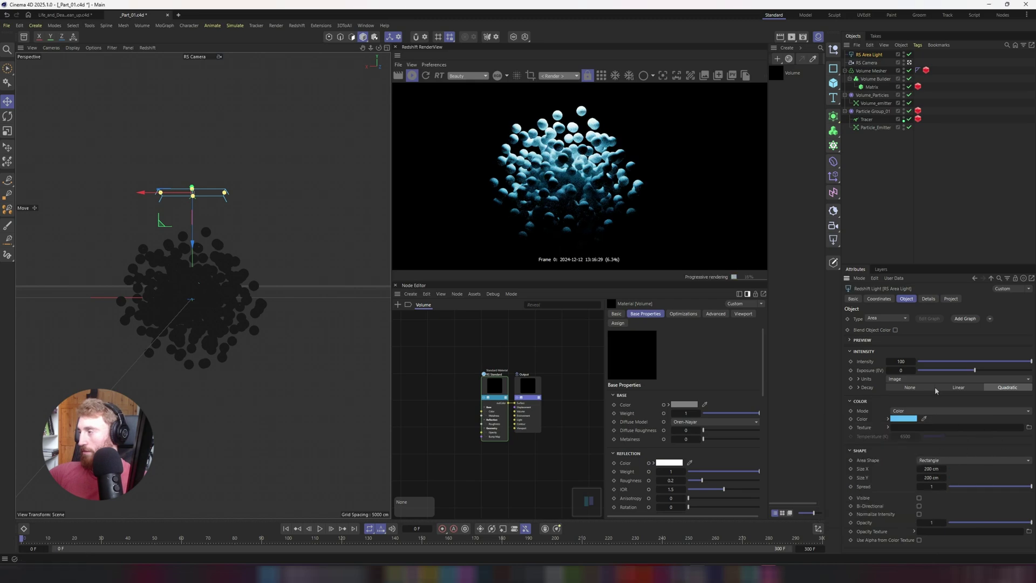
pyautogui.write('20')
pyautogui.press('Return')
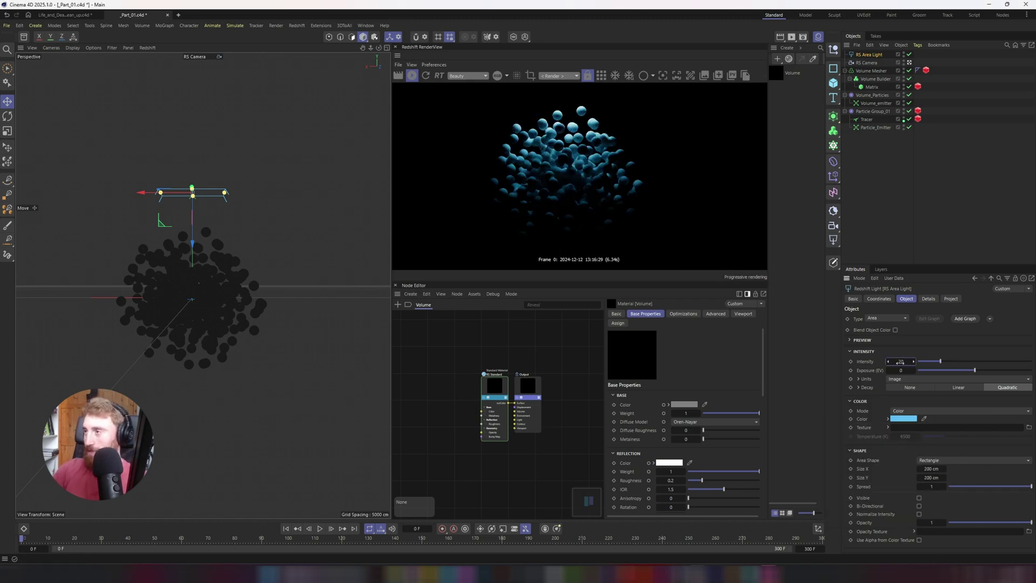
pyautogui.click(931, 478)
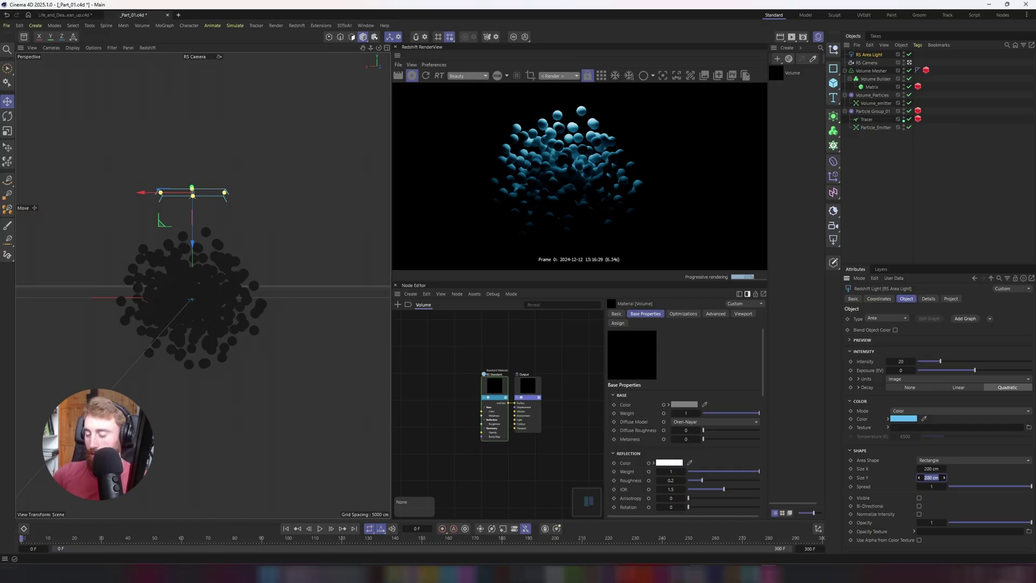
pyautogui.write('50')
pyautogui.press('Return')
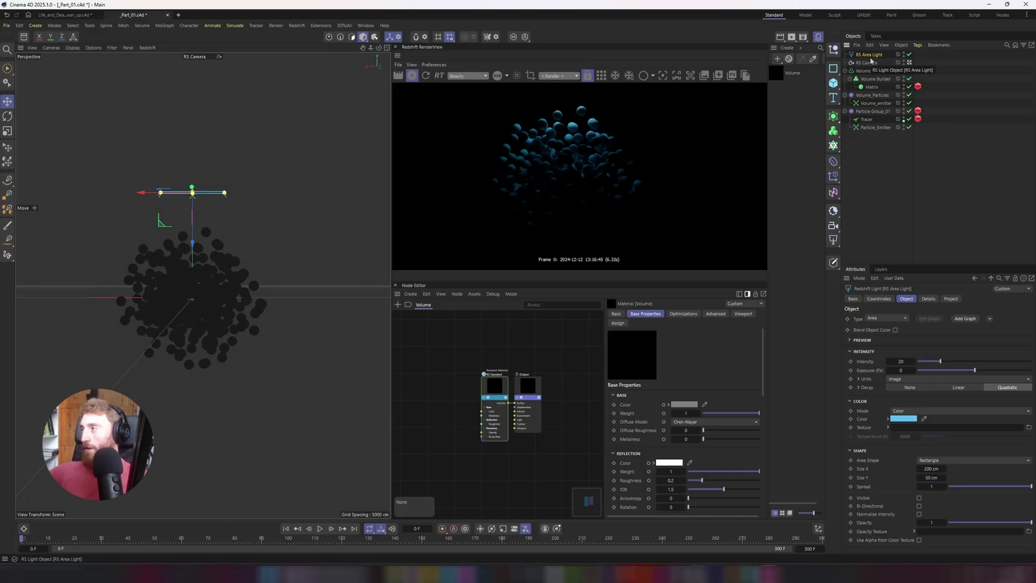
# - Duplicate the area light, naming the original Top and the copy Bottom
pyautogui.keyDown('ctrl'); pyautogui.moveTo(871, 58); pyautogui.dragTo(871, 63); pyautogui.keyUp('ctrl')
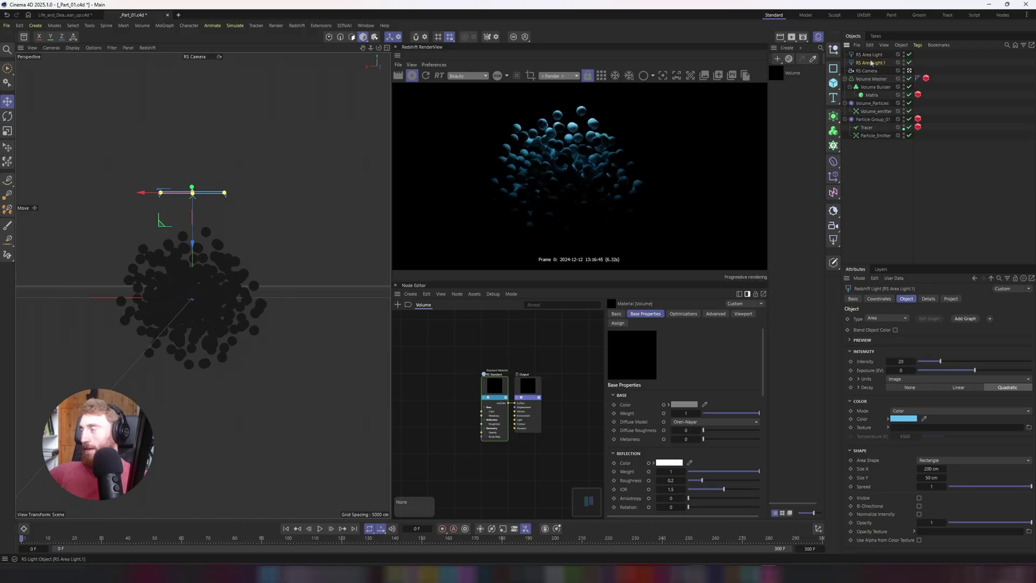
pyautogui.doubleClick(870, 55)
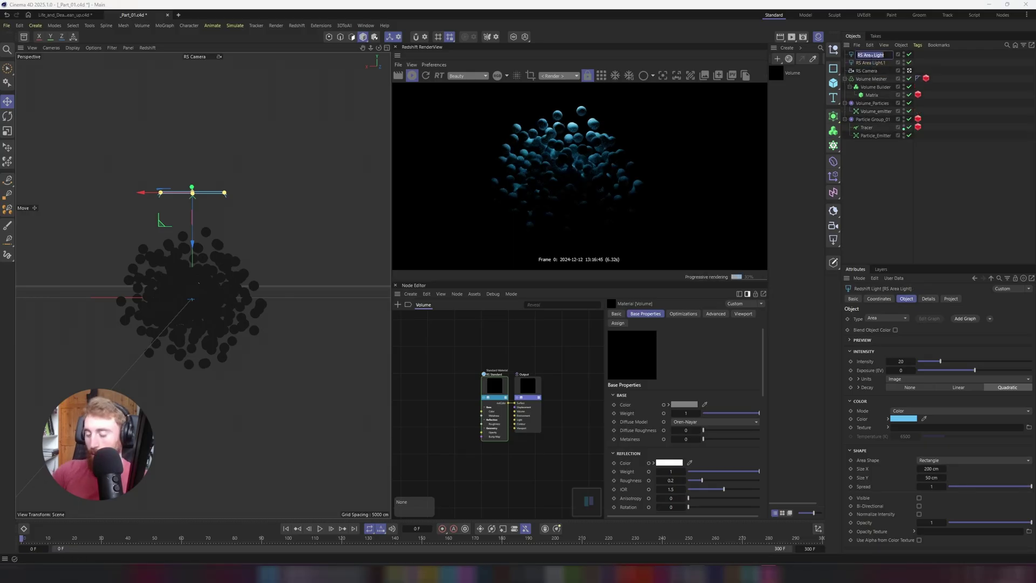
pyautogui.write('Top')
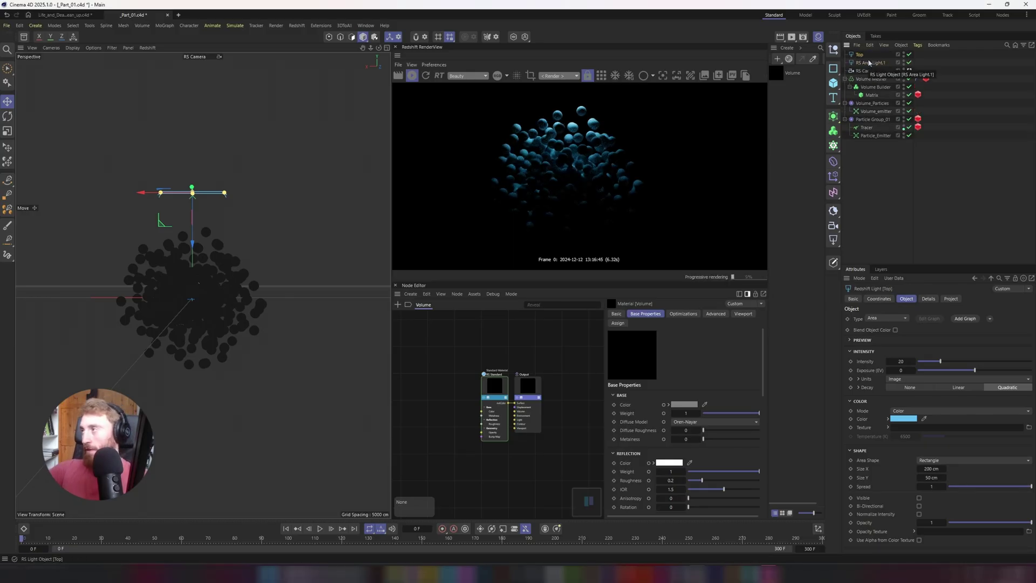
pyautogui.press('Tab')
pyautogui.write('Botto')
pyautogui.press('Return')
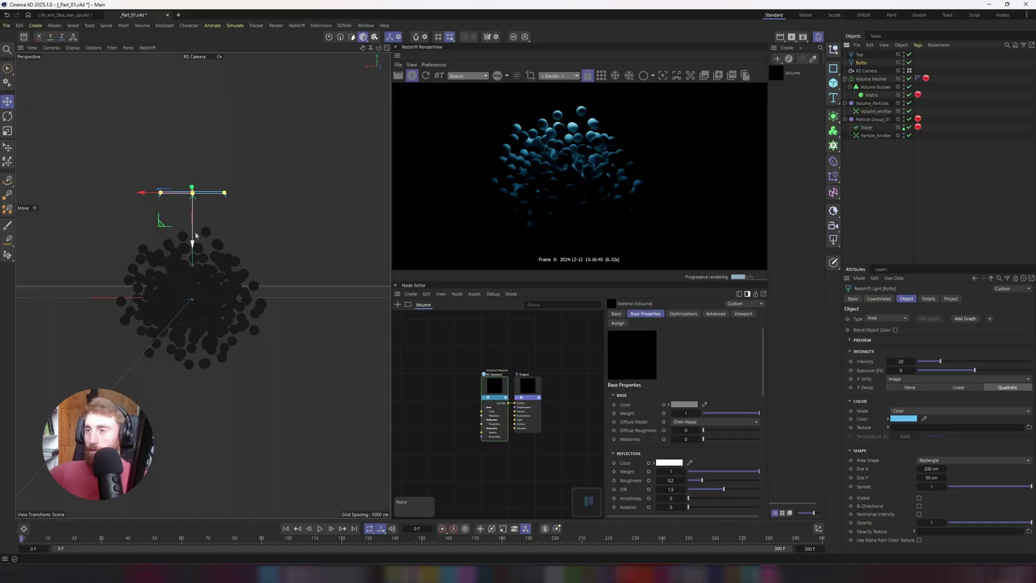
pyautogui.write('m')
pyautogui.press('Return')
# - Move the Bottom light below the particles and flip its pitch to 90° facing up
pyautogui.moveTo(197, 239); pyautogui.dragTo(198, 423)
pyautogui.click(878, 298)
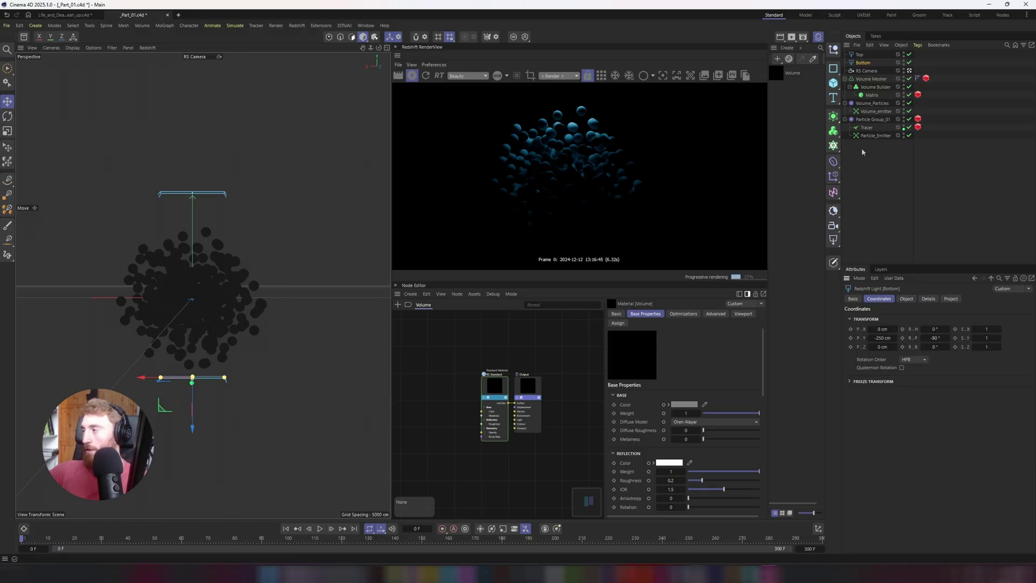
pyautogui.click(937, 337)
pyautogui.write('90')
pyautogui.press('Return')
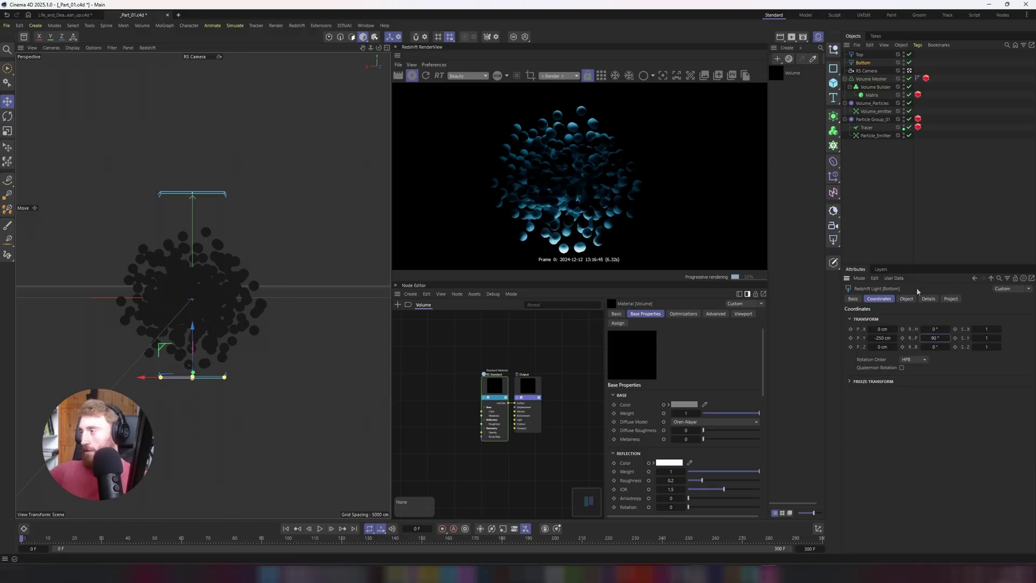
# - Colour the Bottom light a light magenta-pink, lower it beneath the cluster, and deselect it
pyautogui.click(907, 298)
pyautogui.click(911, 419)
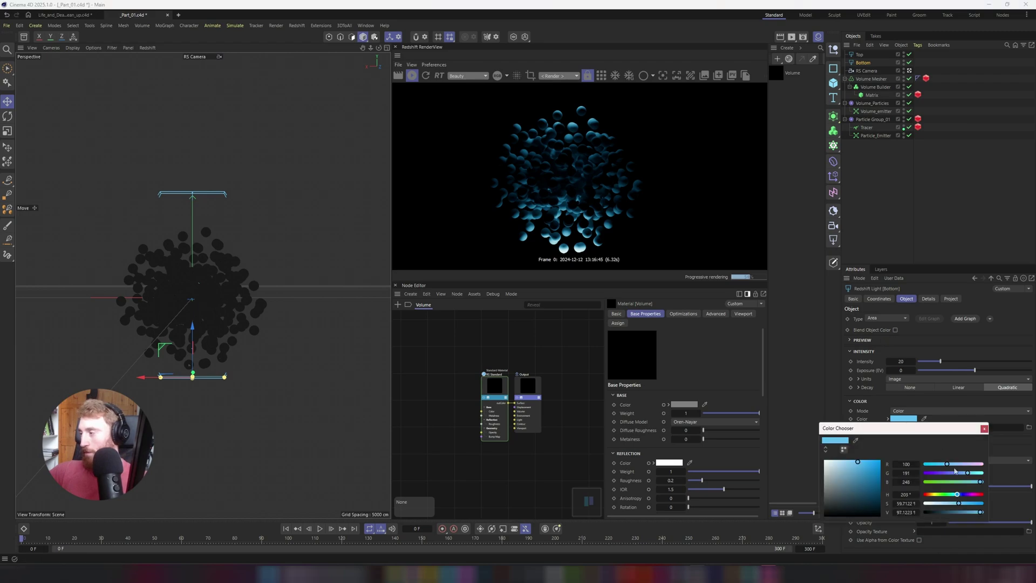
pyautogui.moveTo(975, 494); pyautogui.dragTo(976, 495)
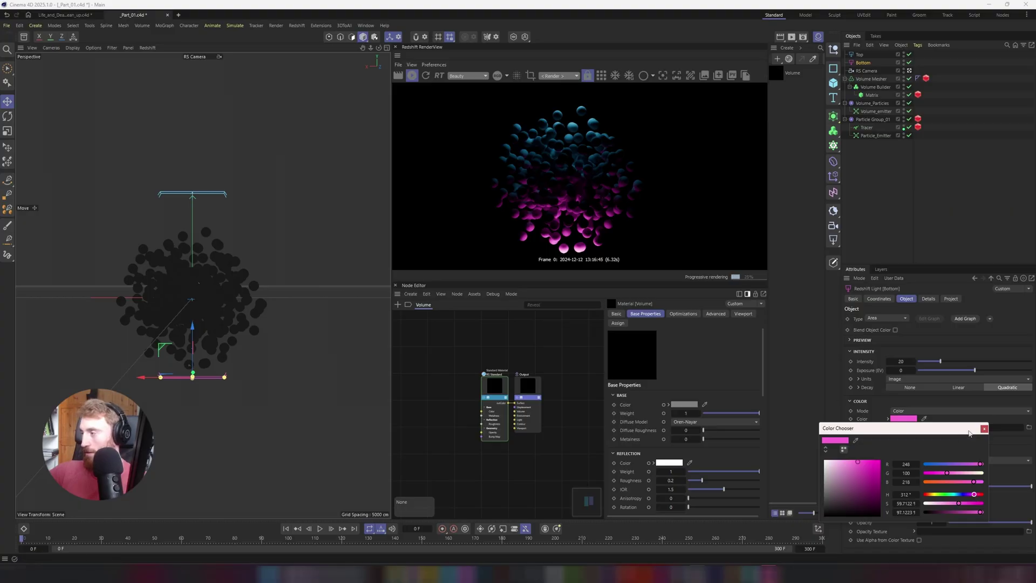
pyautogui.moveTo(950, 475); pyautogui.dragTo(953, 476)
pyautogui.click(984, 428)
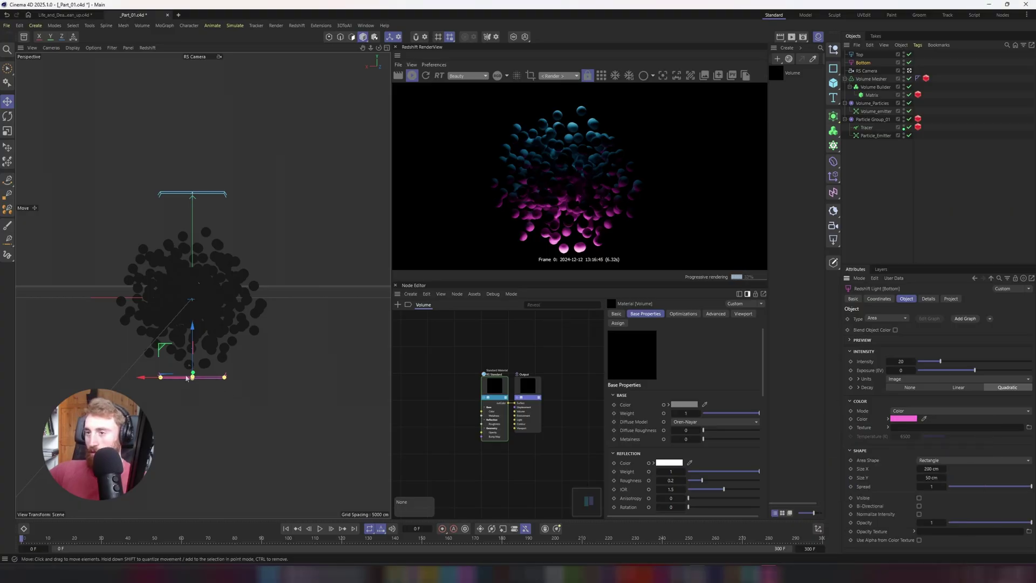
pyautogui.moveTo(191, 334); pyautogui.dragTo(194, 384)
pyautogui.click(882, 190)
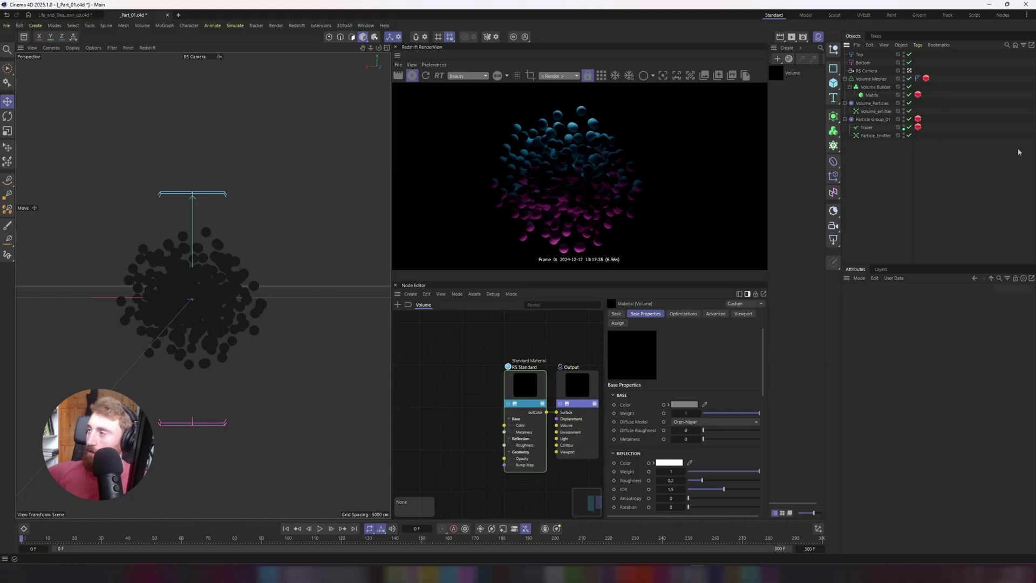
# - Add a Ramp node to the Volume material and load the Black Violet gradient preset
pyautogui.click(777, 74)
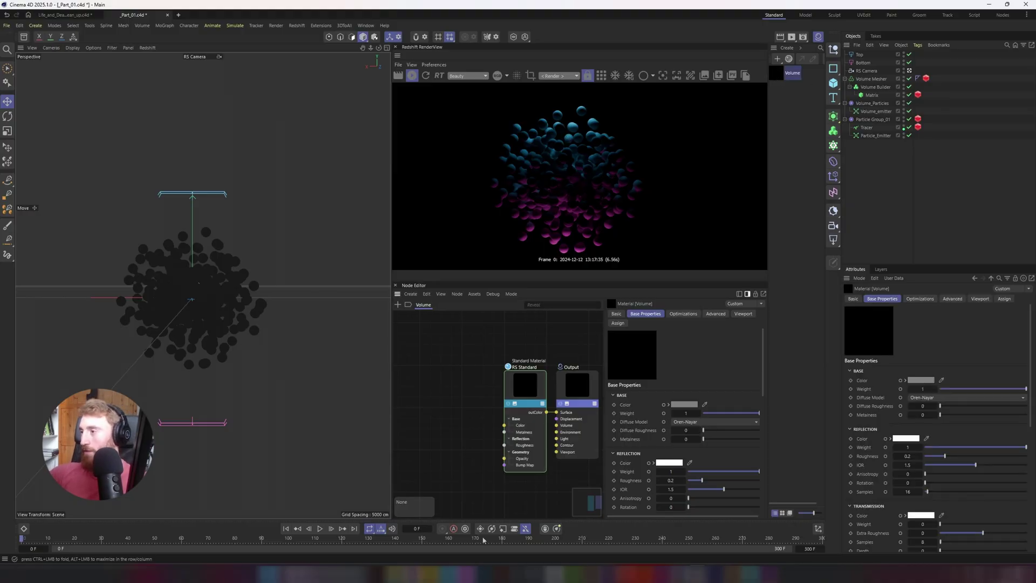
pyautogui.moveTo(485, 389); pyautogui.dragTo(479, 364, button='middle')
pyautogui.write('c')
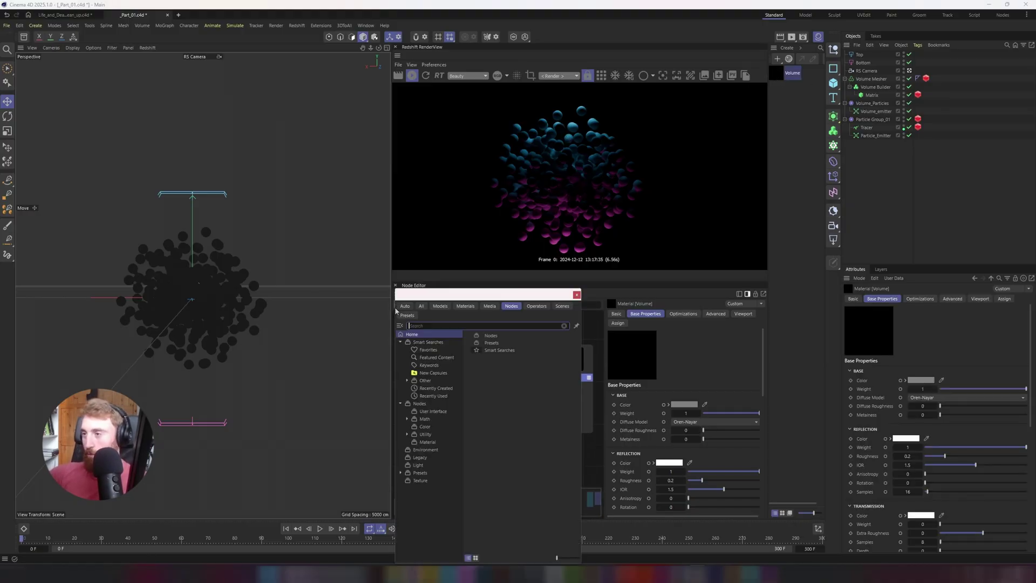
pyautogui.write('ramp')
pyautogui.press('Return')
pyautogui.moveTo(476, 332); pyautogui.dragTo(457, 386)
pyautogui.click(628, 506)
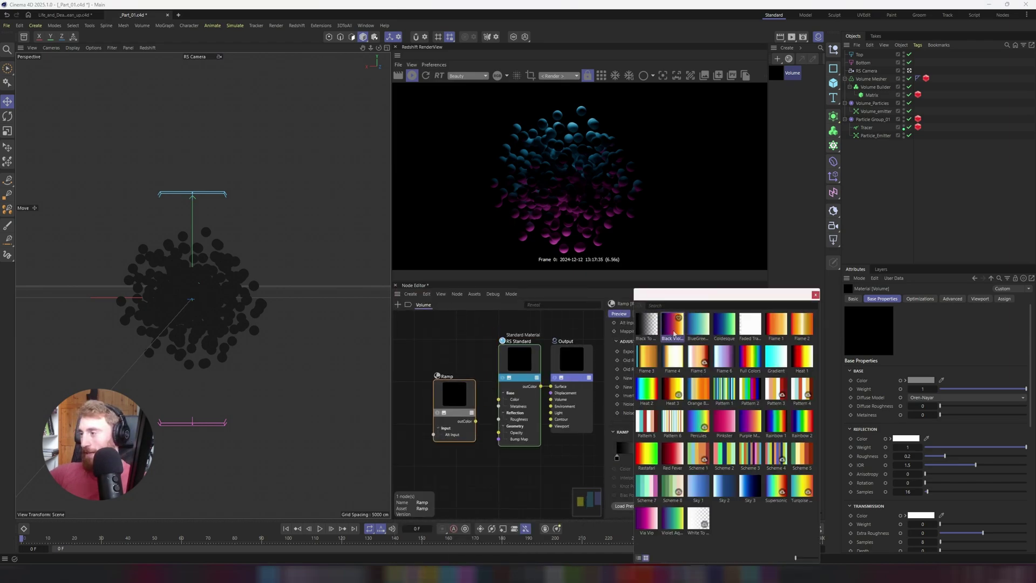
pyautogui.click(672, 326)
# - Wire the ramp into the base colour and apply Volume to the Volume Mesher
pyautogui.click(451, 406)
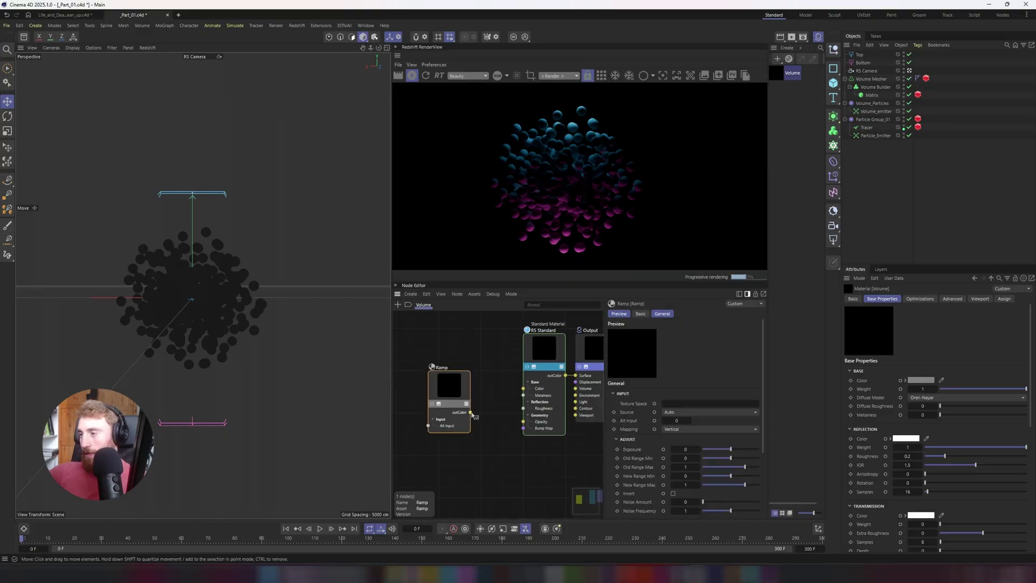
pyautogui.moveTo(476, 414); pyautogui.dragTo(523, 388)
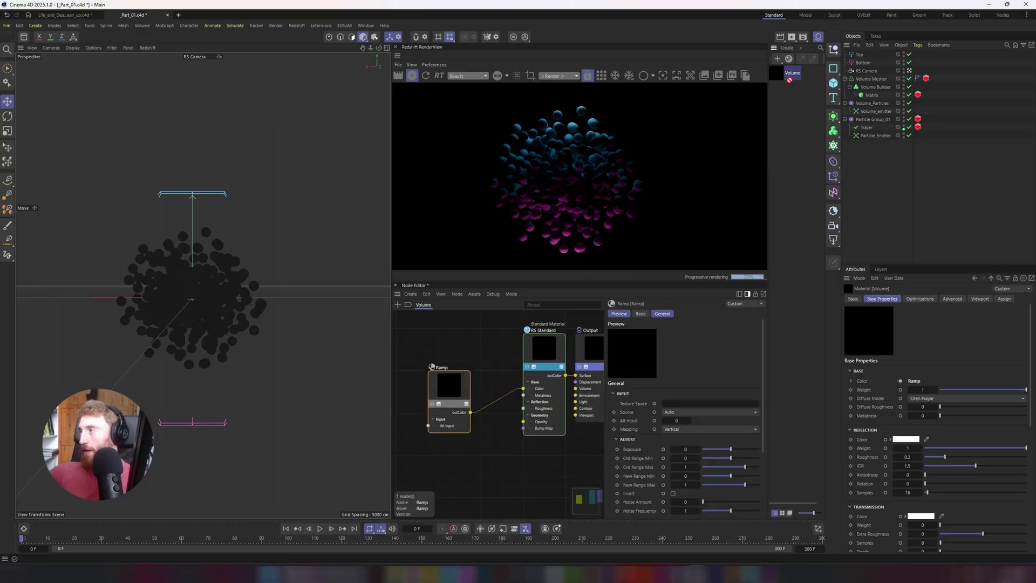
pyautogui.moveTo(789, 78); pyautogui.dragTo(879, 81)
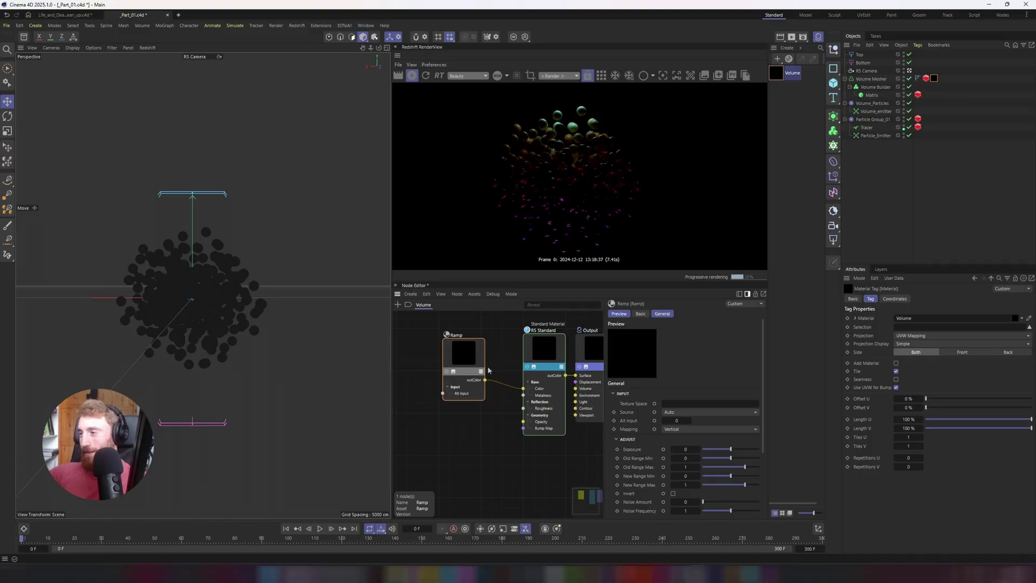
pyautogui.moveTo(485, 381); pyautogui.dragTo(544, 377)
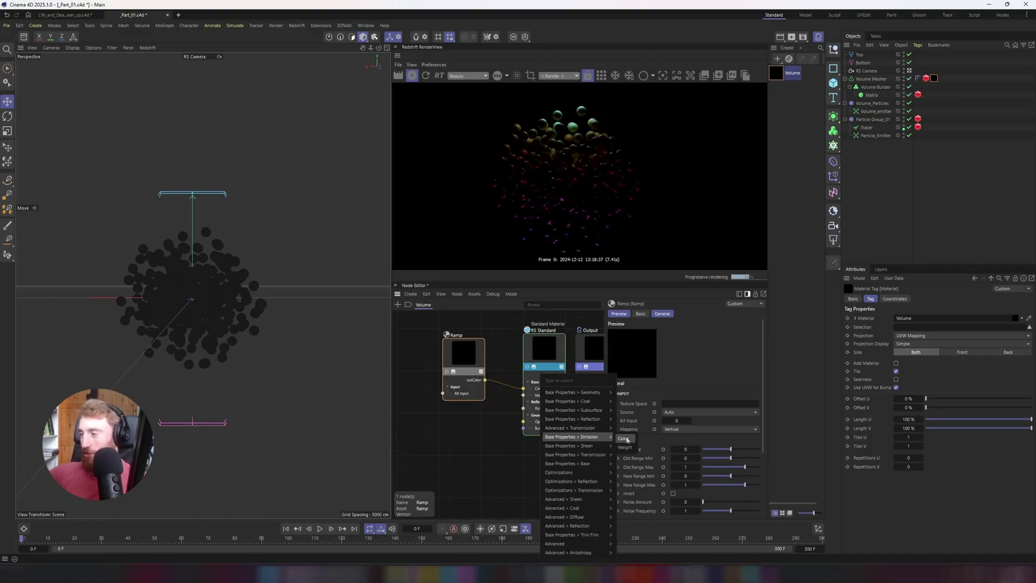
# - Drive the emission colour with the ramp at weight 5, then tone the emission down
pyautogui.click(623, 438)
pyautogui.scroll(-1, 638, 448)
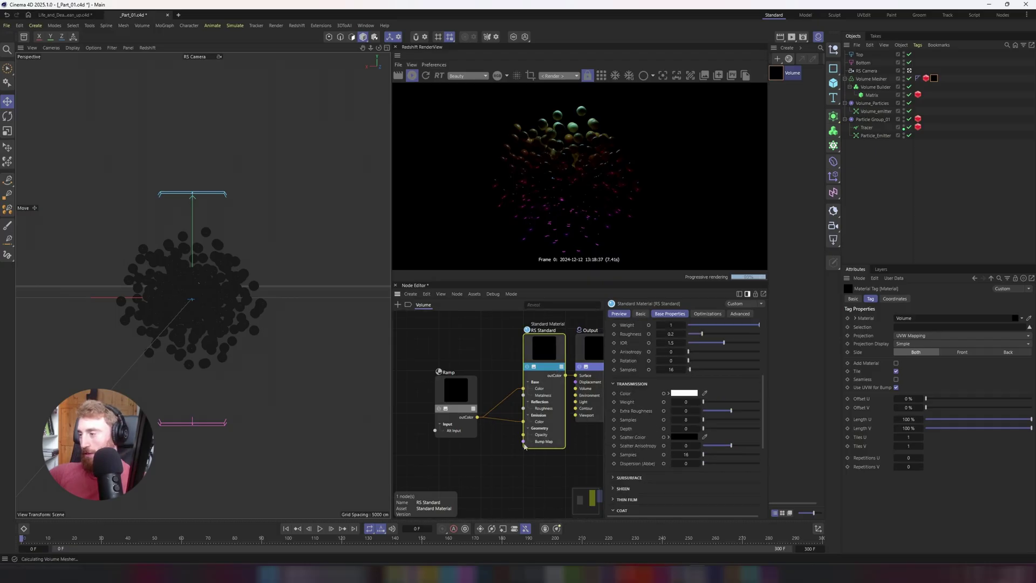
pyautogui.scroll(-3, 628, 485)
pyautogui.scroll(-3, 623, 482)
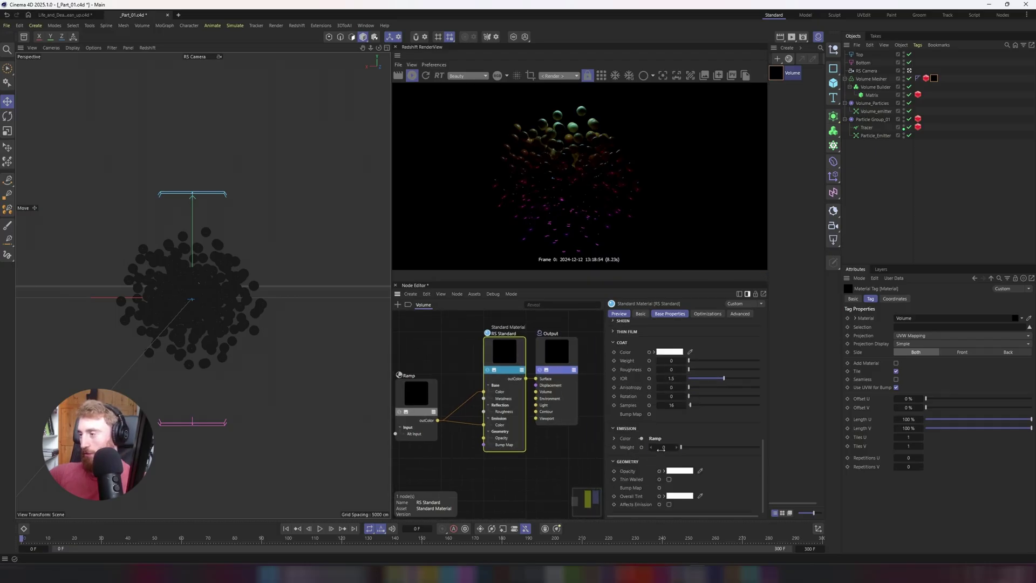
pyautogui.write('5')
pyautogui.press('Return')
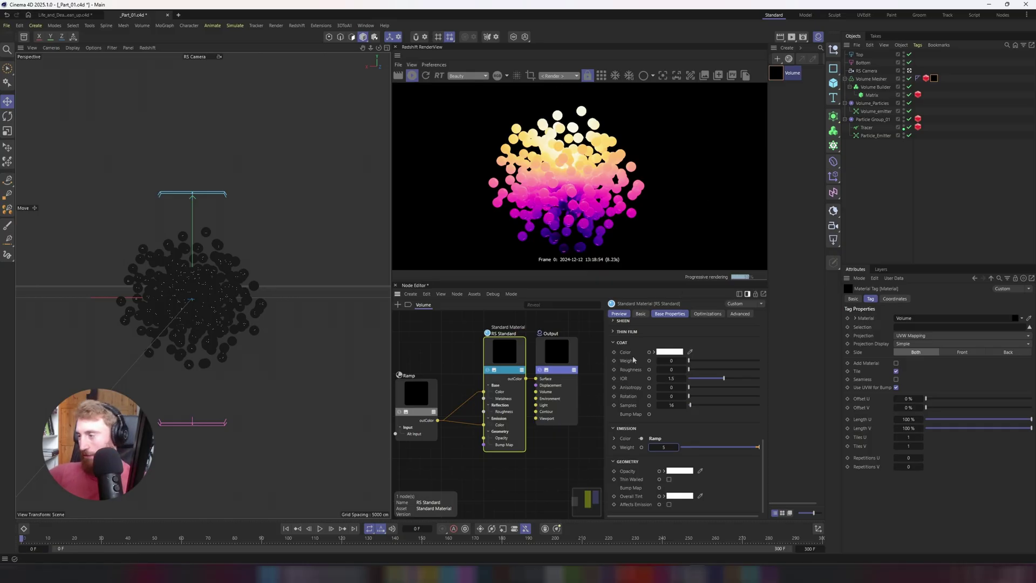
pyautogui.moveTo(663, 447); pyautogui.dragTo(663, 447)
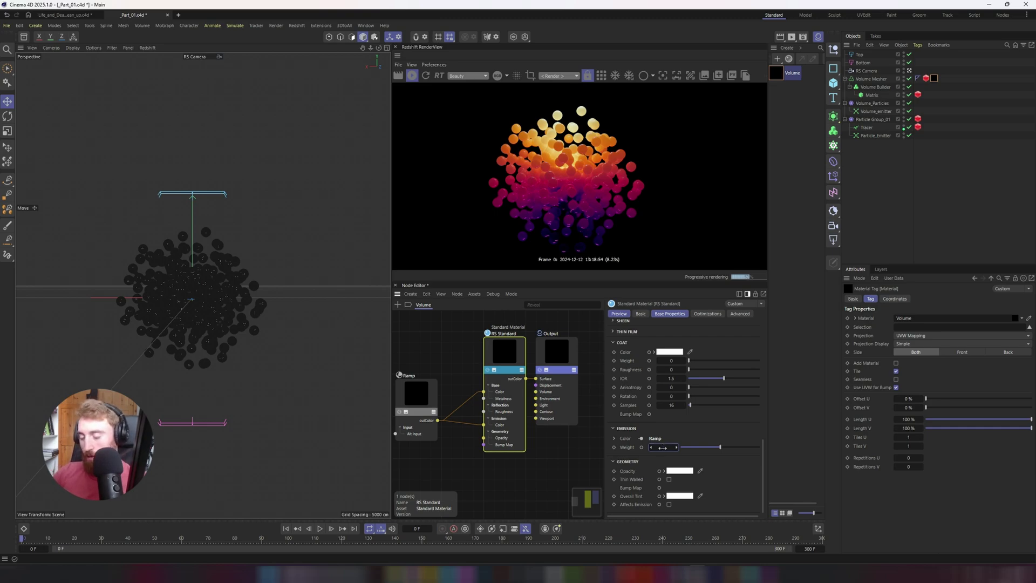
# - Raise the Volume material's transmission weight to 0.3
pyautogui.scroll(6, 638, 437)
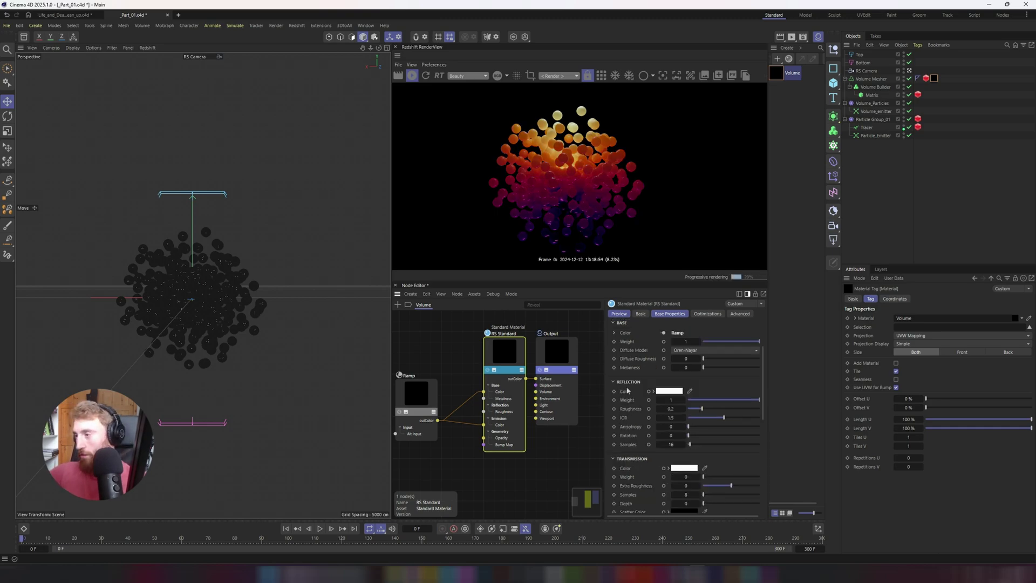
pyautogui.scroll(-2, 656, 480)
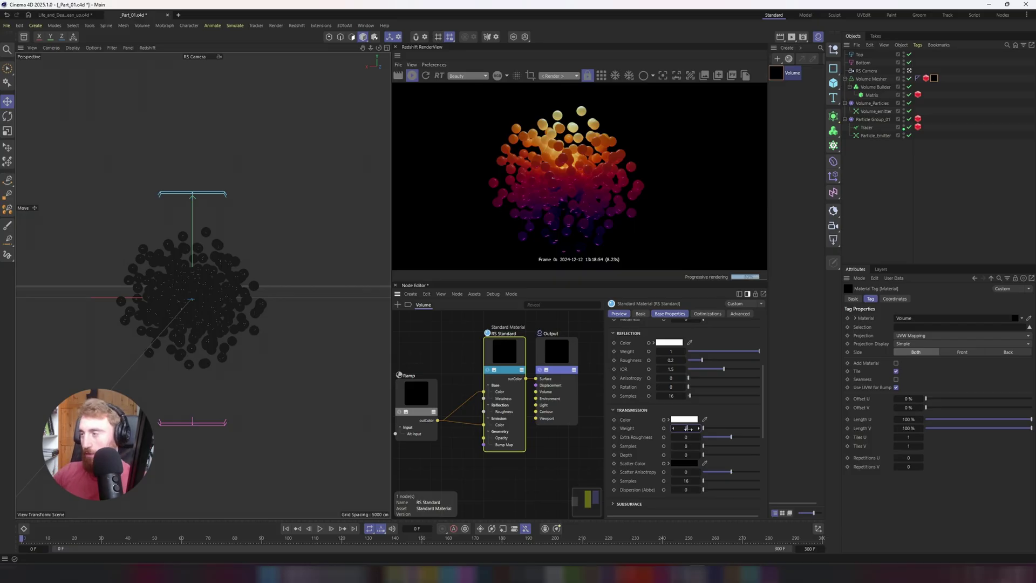
pyautogui.moveTo(687, 429); pyautogui.dragTo(681, 429)
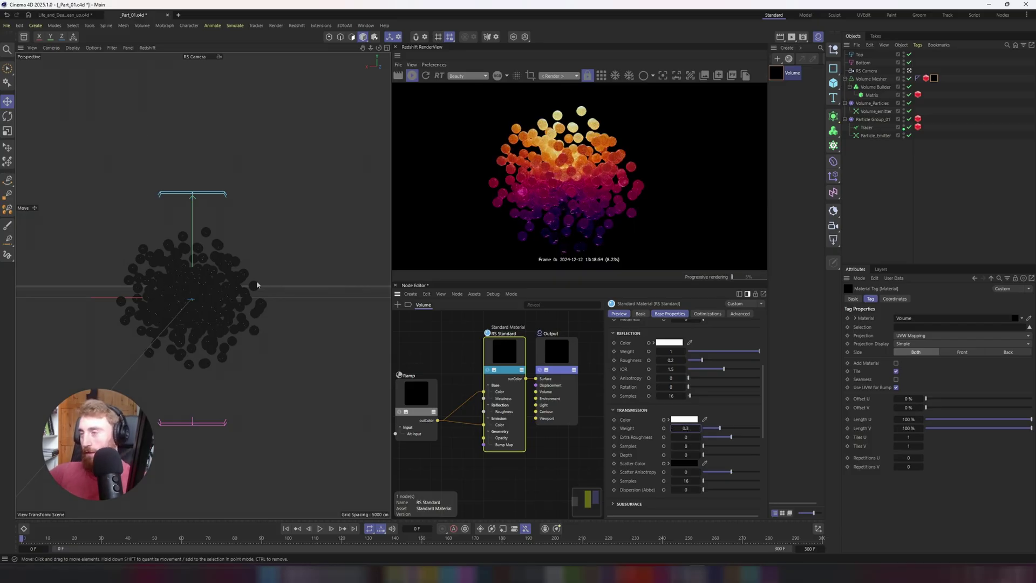
# - In four-view layout, move the RS Camera closer to the cluster and slightly lower, then deselect it
pyautogui.click(866, 70)
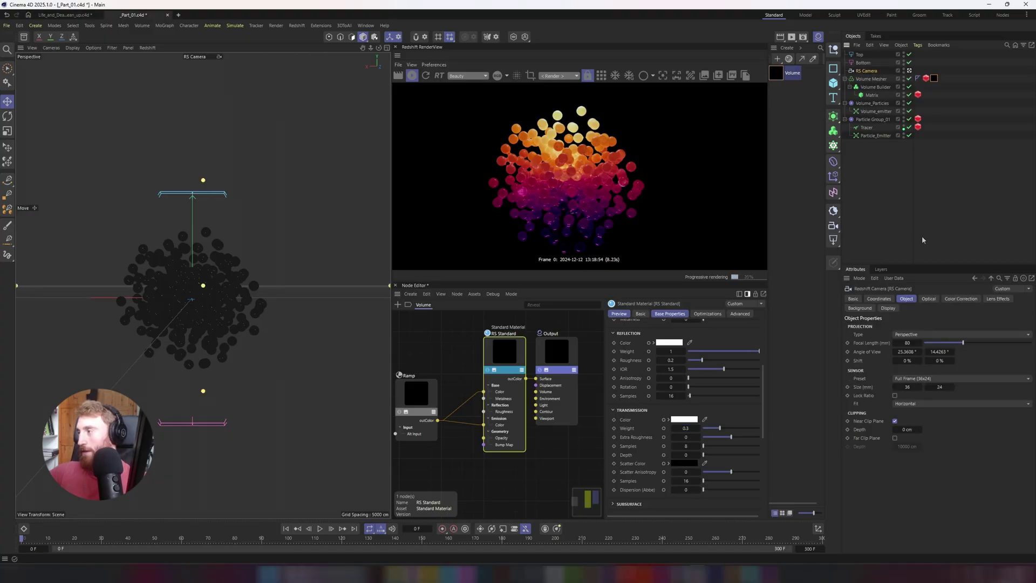
pyautogui.middleClick(281, 233)
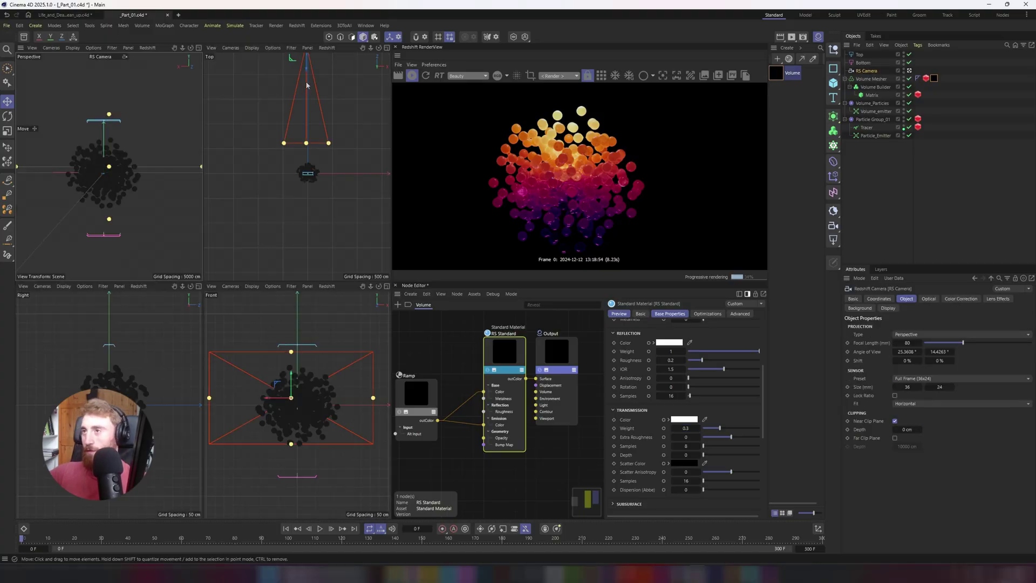
pyautogui.moveTo(306, 68); pyautogui.dragTo(306, 107)
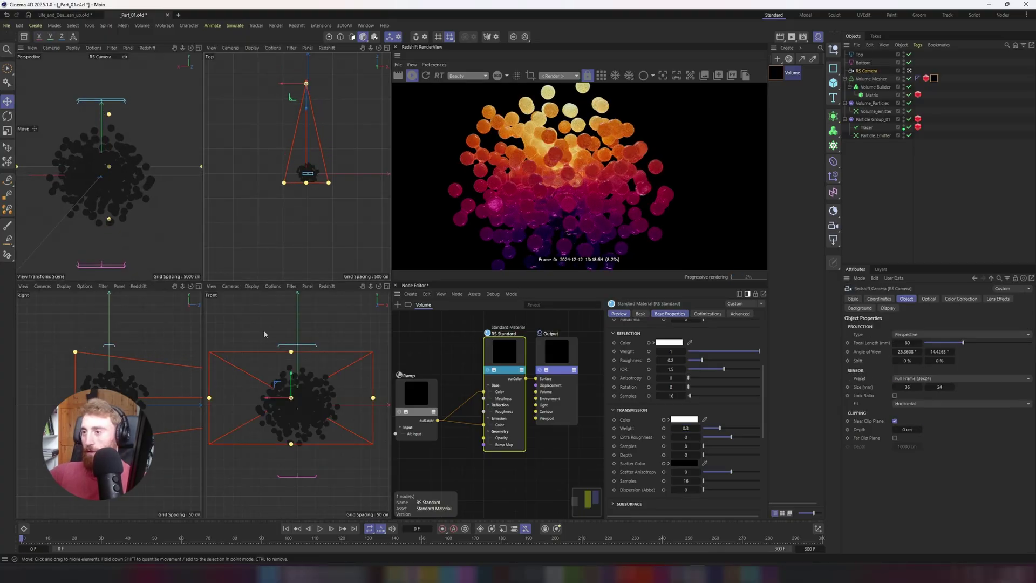
pyautogui.moveTo(290, 379); pyautogui.dragTo(291, 384)
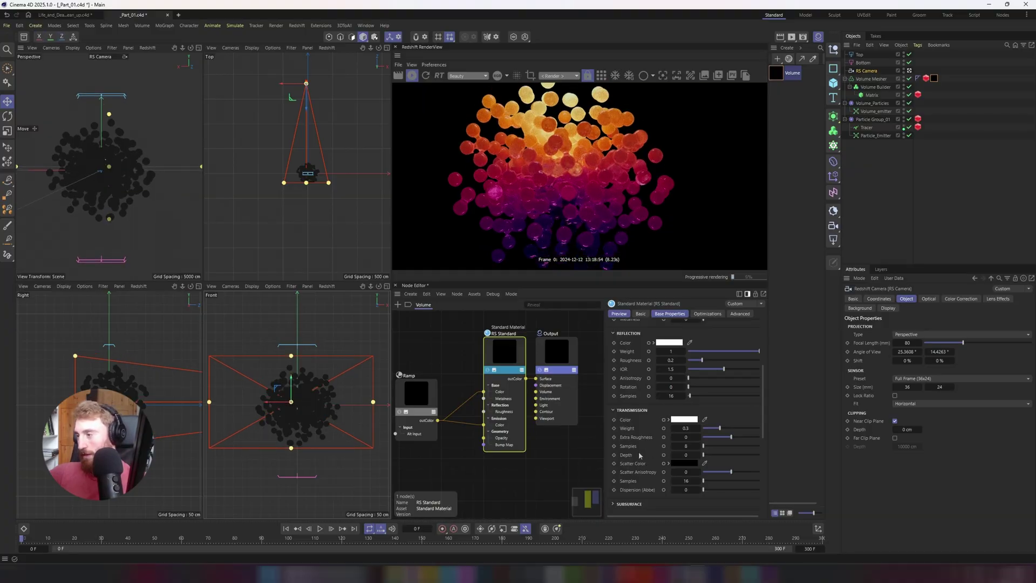
pyautogui.scroll(-8, 639, 451)
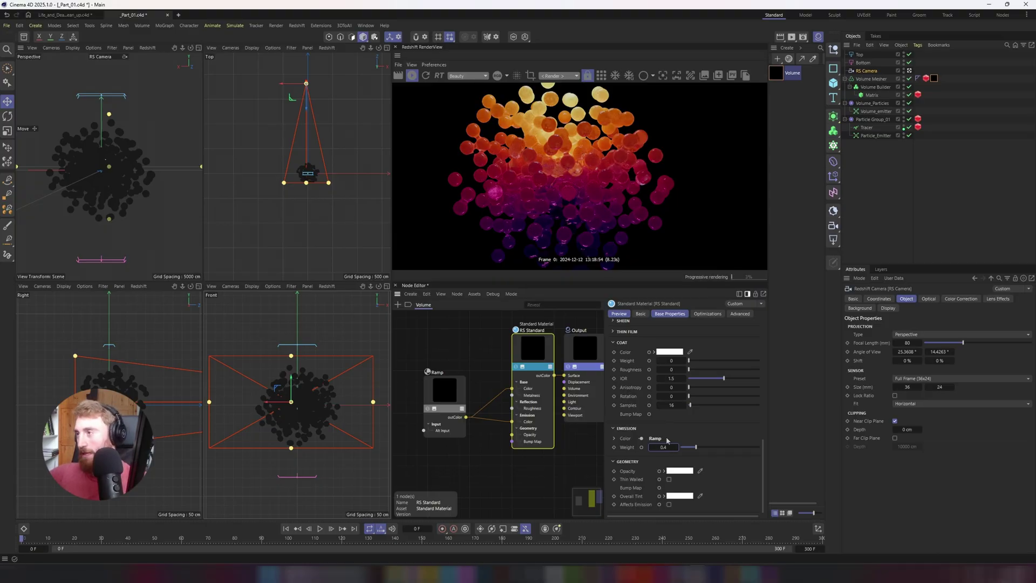
pyautogui.scroll(-2, 486, 371)
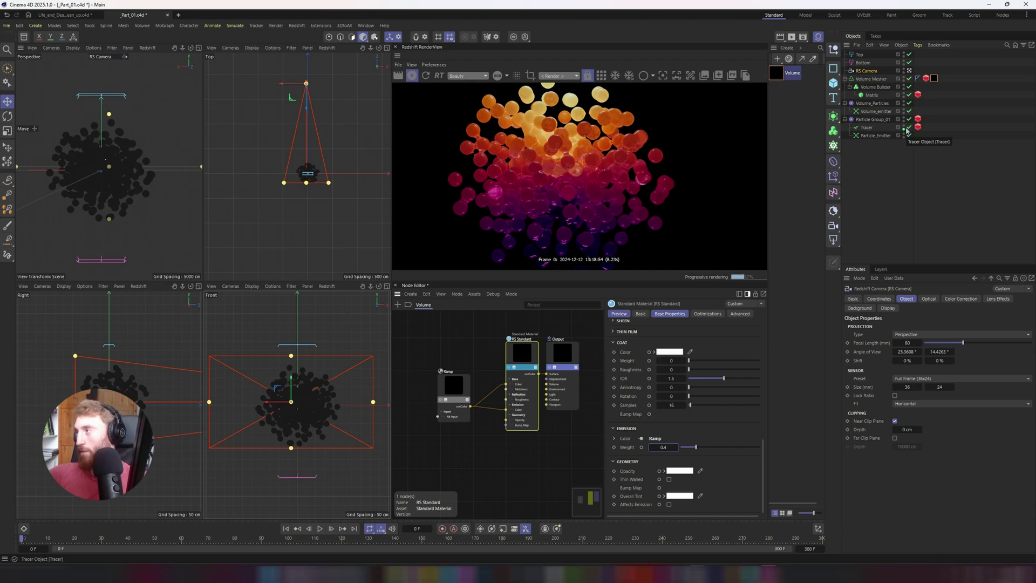
pyautogui.click(885, 162)
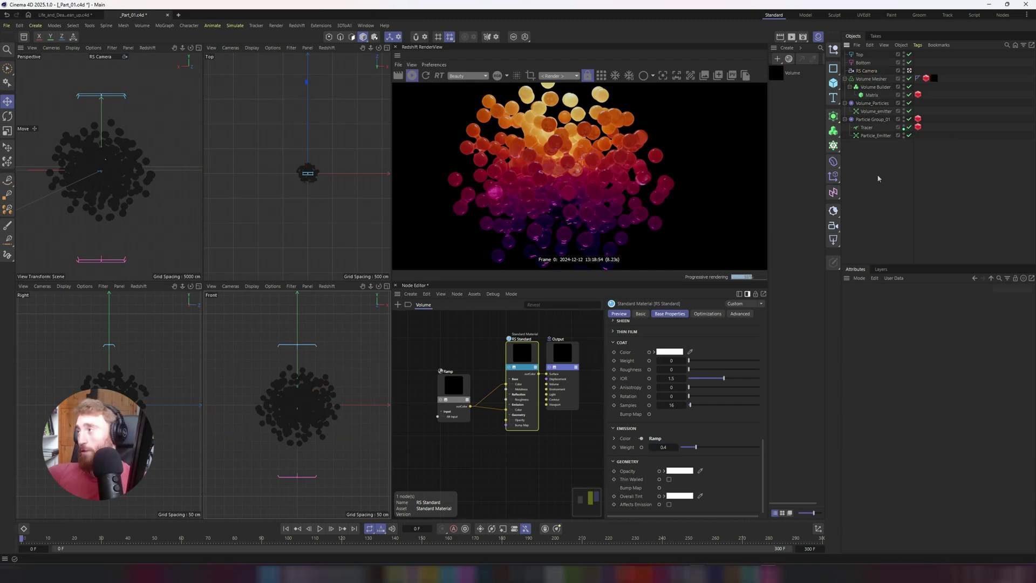
# - Add a Redshift Incandescent material, name it 'Glow Tracer', and drag it onto the Tracer object
pyautogui.click(788, 48)
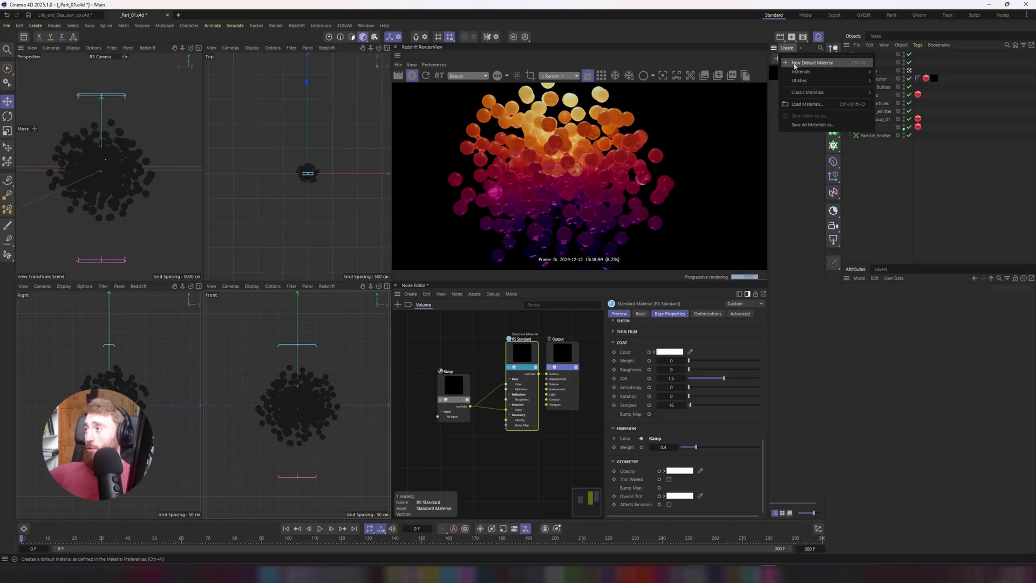
pyautogui.moveTo(800, 74)
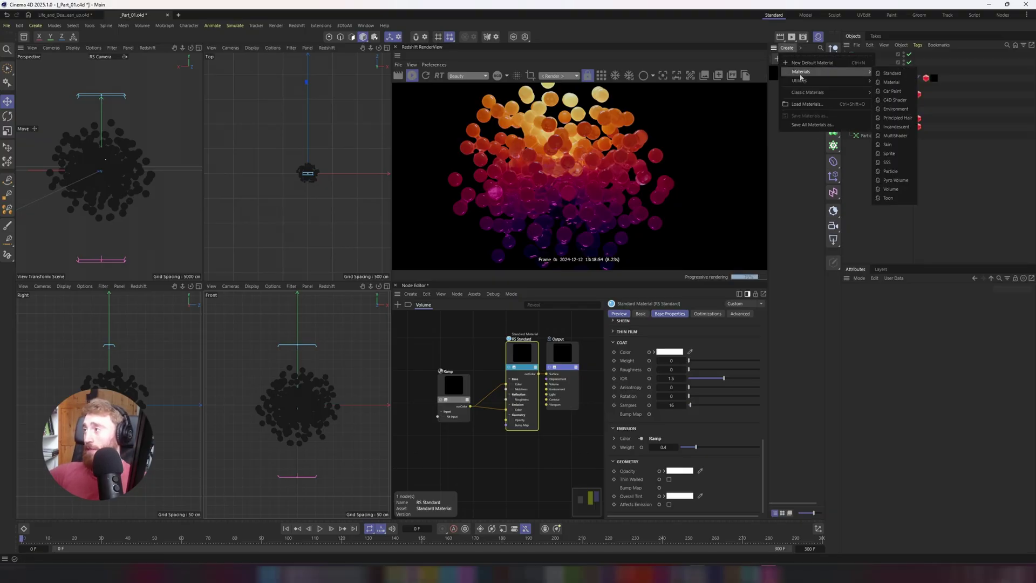
pyautogui.click(895, 126)
pyautogui.doubleClick(794, 77)
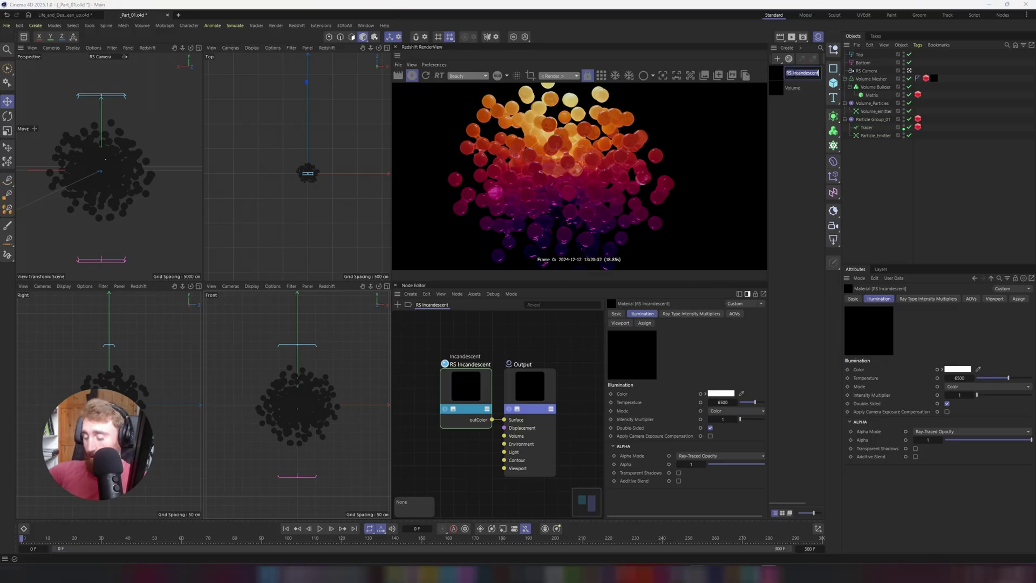
pyautogui.write('Glow Tracer')
pyautogui.press('Return')
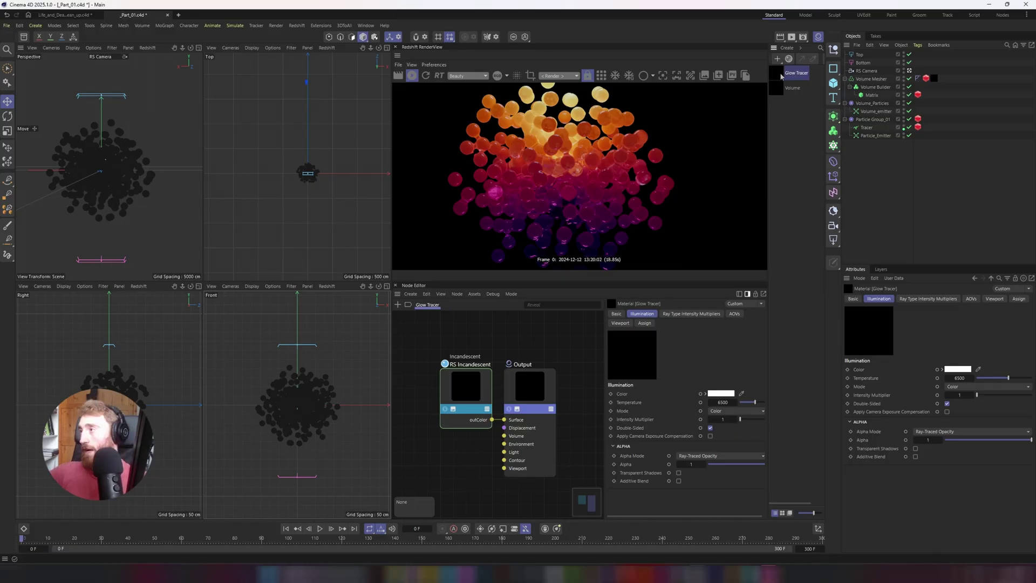
pyautogui.moveTo(861, 130); pyautogui.dragTo(863, 127)
# - Scrub the timeline forward so the tracers appear, then delete and restore Tracer's material tag
pyautogui.scroll(-2, 512, 375)
pyautogui.moveTo(495, 372); pyautogui.dragTo(483, 369)
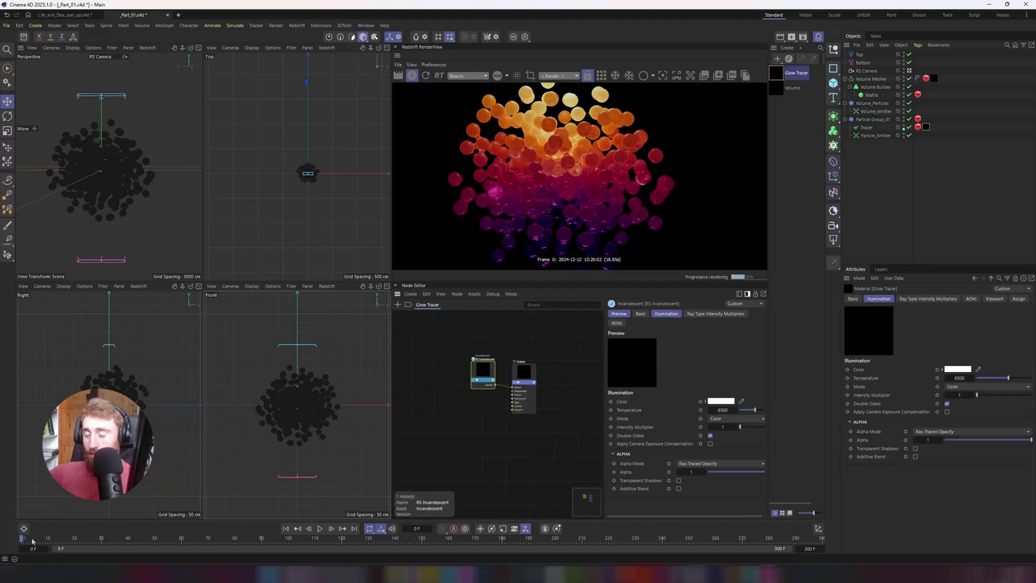
pyautogui.moveTo(33, 540); pyautogui.dragTo(516, 545)
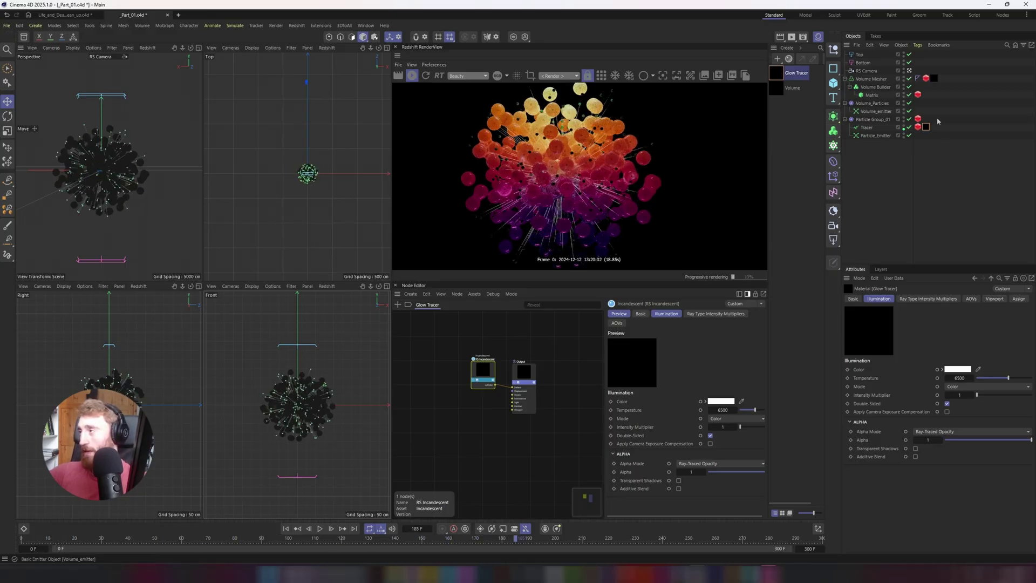
pyautogui.click(925, 126)
pyautogui.press('Delete')
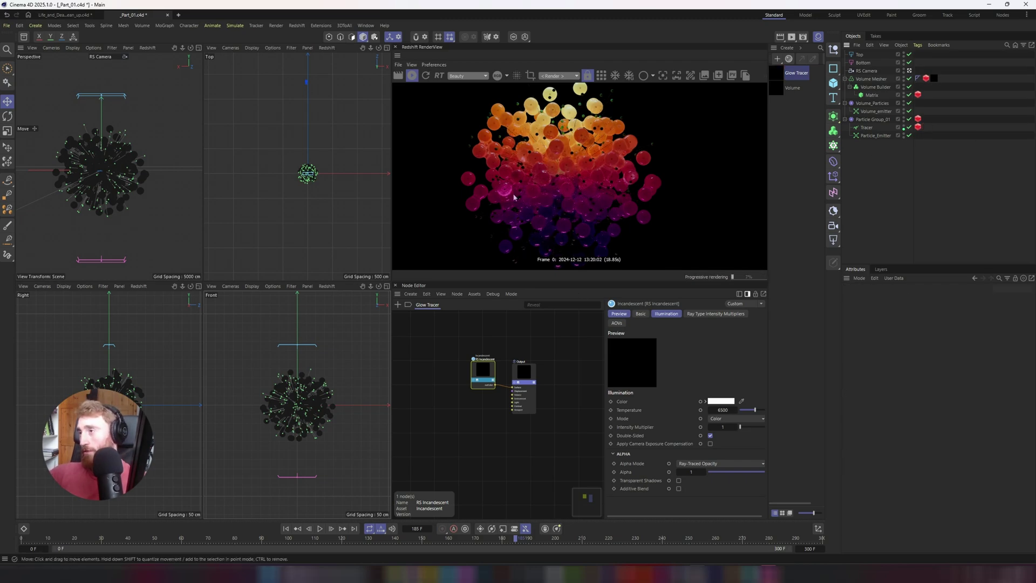
pyautogui.hotkey('ctrl', 'z')
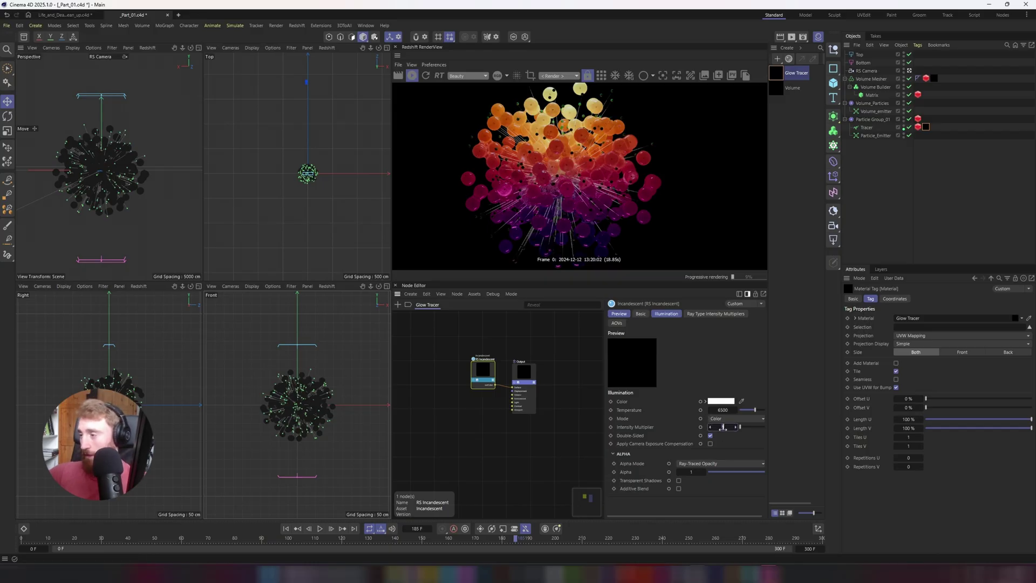
# - Set Glow Tracer's Intensity Multiplier to 10 and tidy the RS Incandescent node
pyautogui.doubleClick(723, 427)
pyautogui.write('10')
pyautogui.press('Return')
pyautogui.moveTo(511, 355); pyautogui.dragTo(551, 382, button='middle')
pyautogui.moveTo(526, 391); pyautogui.dragTo(516, 396)
# - Add a Ramp node into Illumination Color and load a purple-orange-yellow gradient preset
pyautogui.click(398, 305)
pyautogui.write('ramp')
pyautogui.press('Return')
pyautogui.moveTo(489, 417); pyautogui.dragTo(551, 402)
pyautogui.moveTo(585, 422)
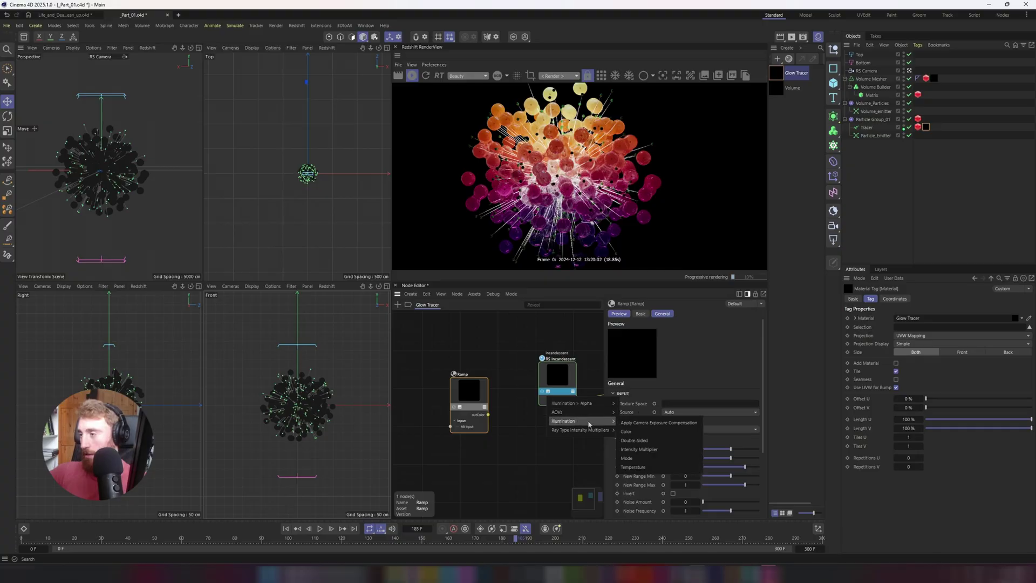
pyautogui.click(625, 430)
pyautogui.scroll(-3, 639, 480)
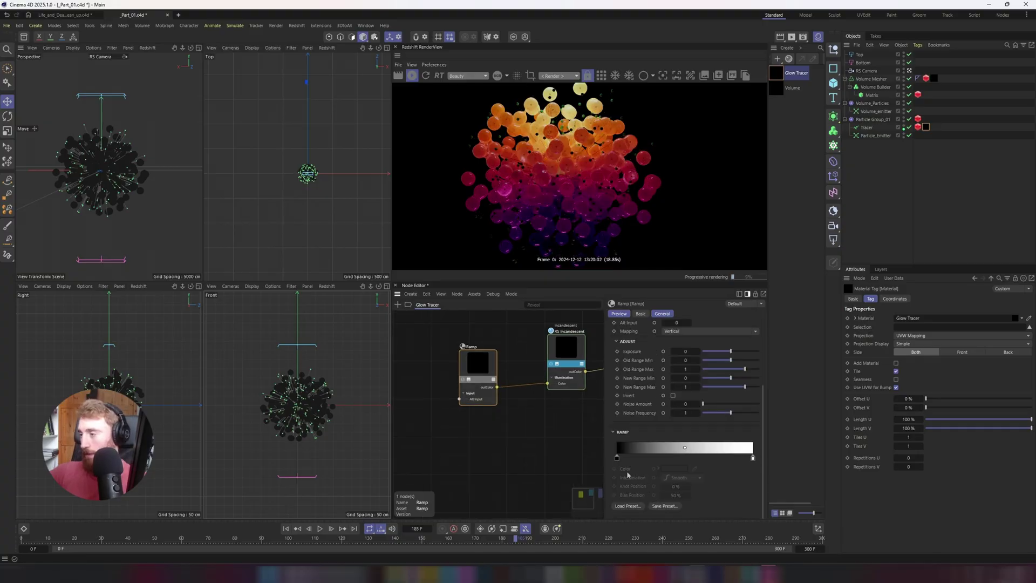
pyautogui.click(627, 505)
pyautogui.click(670, 345)
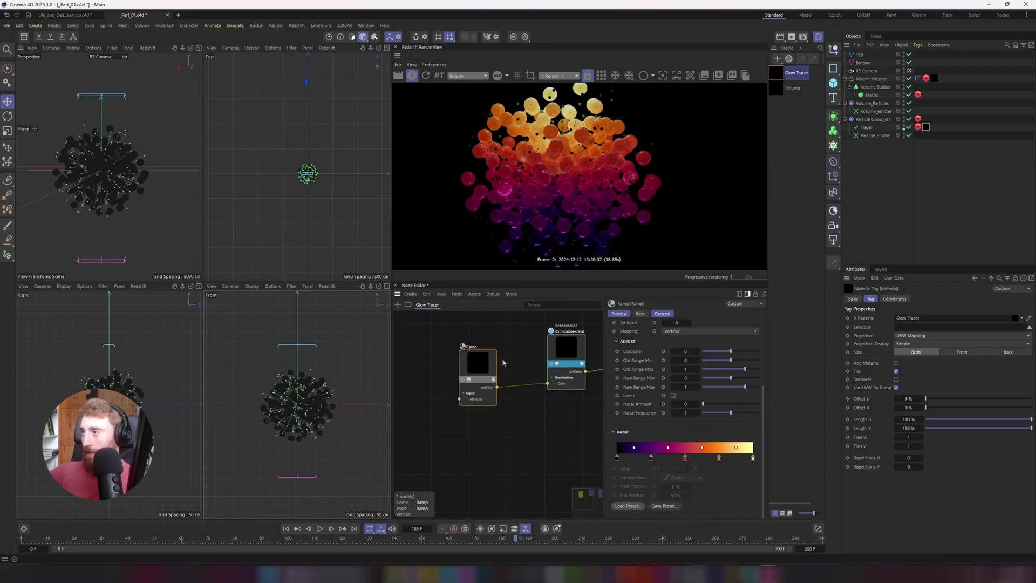
pyautogui.moveTo(470, 370)
pyautogui.mouseDown()
pyautogui.moveTo(446, 340)
pyautogui.moveTo(472, 383)
pyautogui.mouseUp()
# - Add a Vertex Attribute node reading Curve ID Color and wire it into the Ramp's Alt Input
pyautogui.click(398, 305)
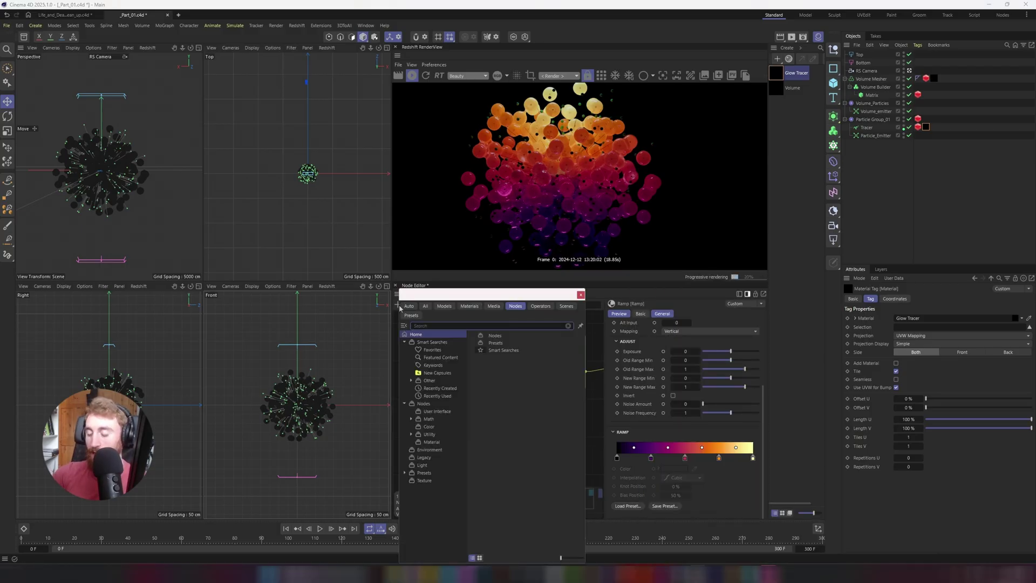
pyautogui.write('verte')
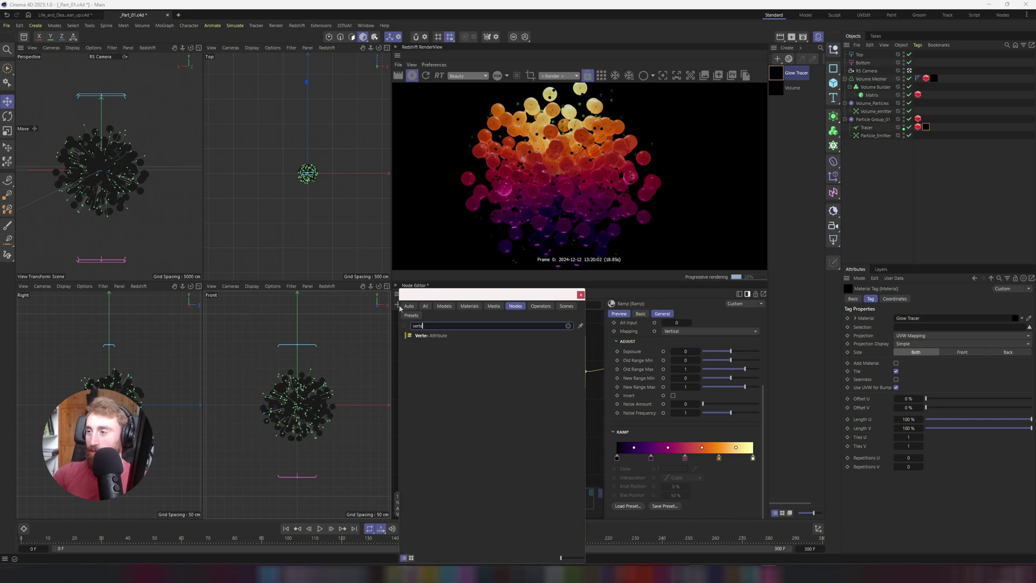
pyautogui.doubleClick(423, 337)
pyautogui.moveTo(478, 354); pyautogui.dragTo(455, 395)
pyautogui.keyDown('alt'); pyautogui.moveTo(456, 396); pyautogui.dragTo(536, 372, button='middle'); pyautogui.keyUp('alt')
pyautogui.moveTo(531, 375); pyautogui.dragTo(489, 383)
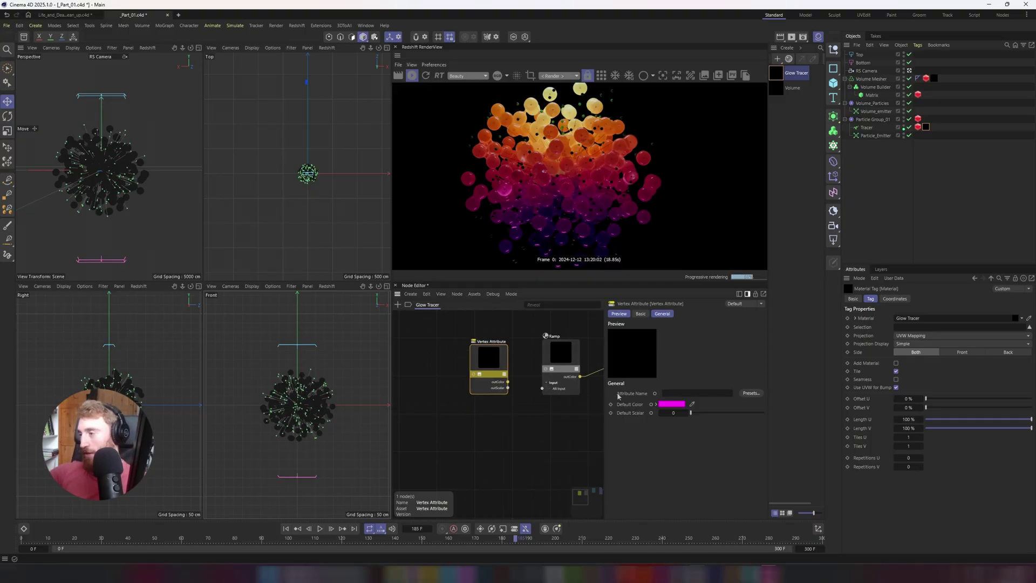
pyautogui.click(753, 393)
pyautogui.moveTo(767, 399)
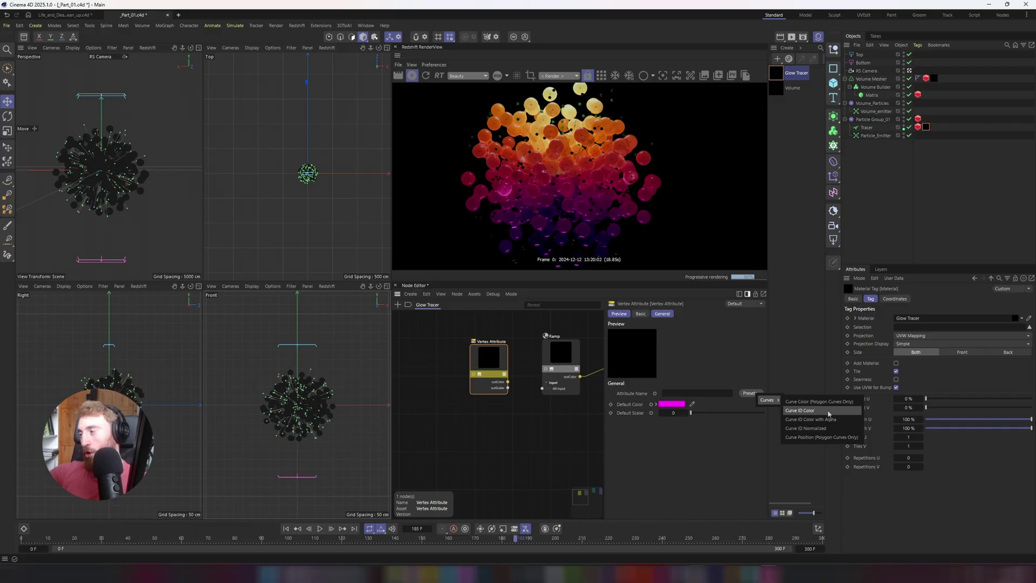
pyautogui.click(828, 411)
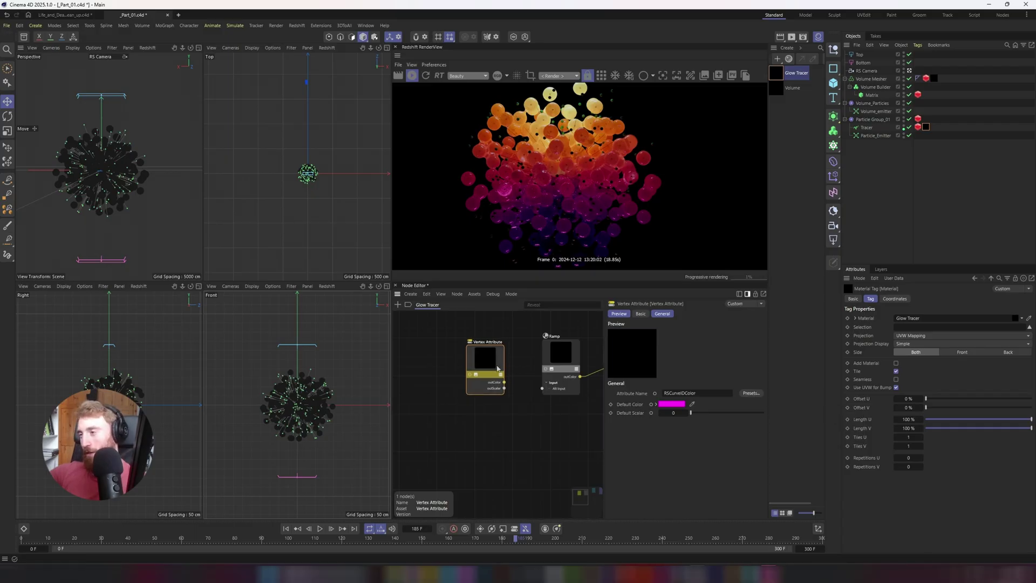
pyautogui.moveTo(489, 359); pyautogui.dragTo(545, 391)
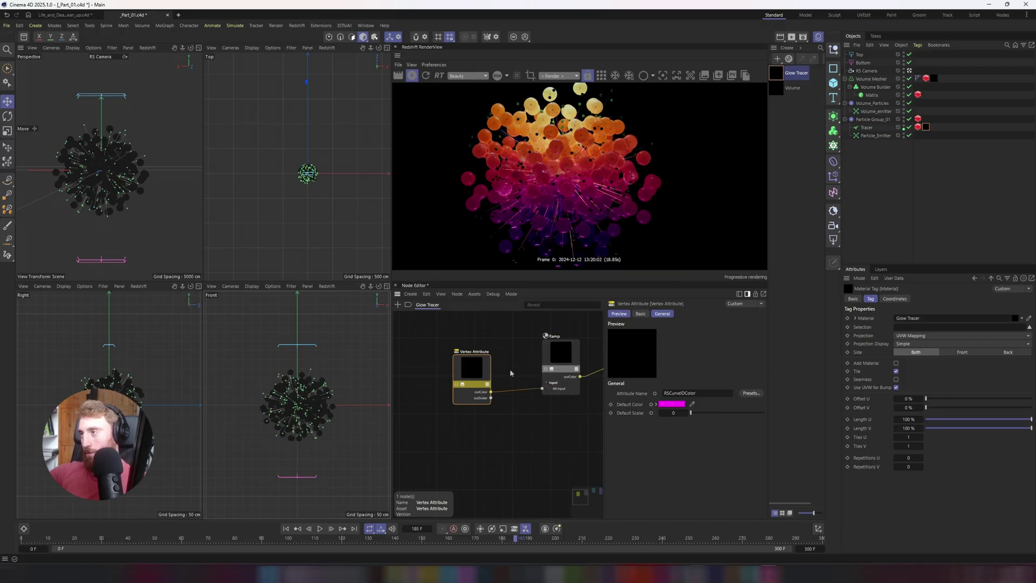
pyautogui.moveTo(511, 372)
pyautogui.mouseDown(button='middle')
pyautogui.moveTo(504, 385)
pyautogui.moveTo(504, 355)
pyautogui.mouseUp(button='middle')
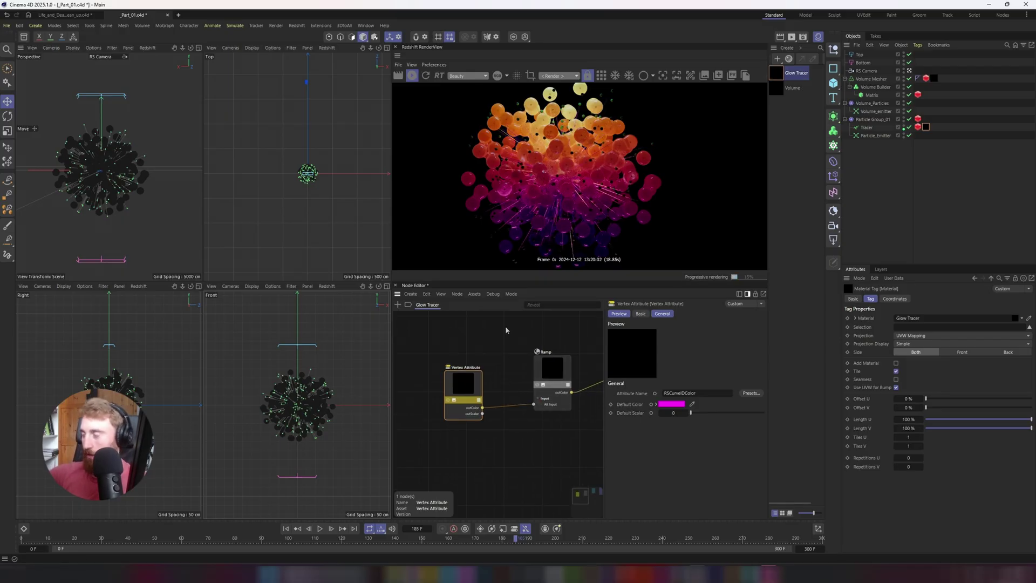
pyautogui.moveTo(507, 330); pyautogui.dragTo(486, 343, button='middle')
# - Add another Incandescent material, name it 'Particles', and drag it onto Particle Group_01
pyautogui.moveTo(449, 401); pyautogui.dragTo(474, 387)
pyautogui.click(1005, 189)
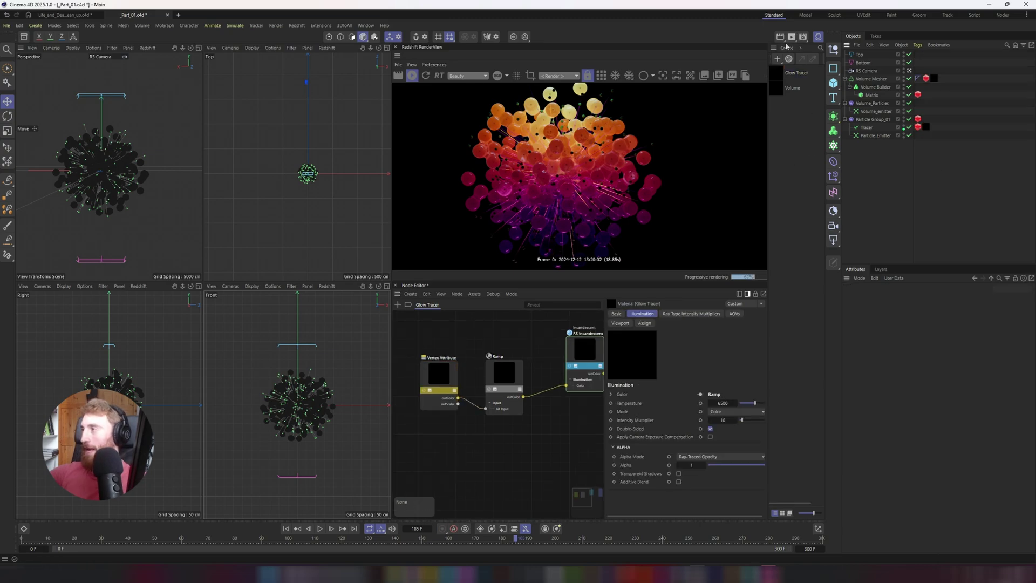
pyautogui.click(786, 47)
pyautogui.moveTo(807, 72)
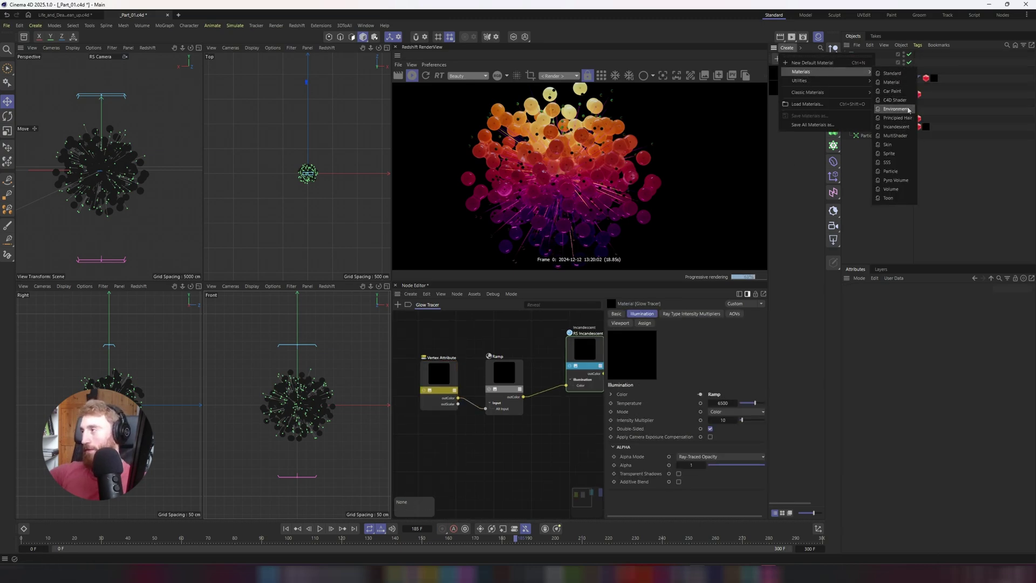
pyautogui.click(896, 127)
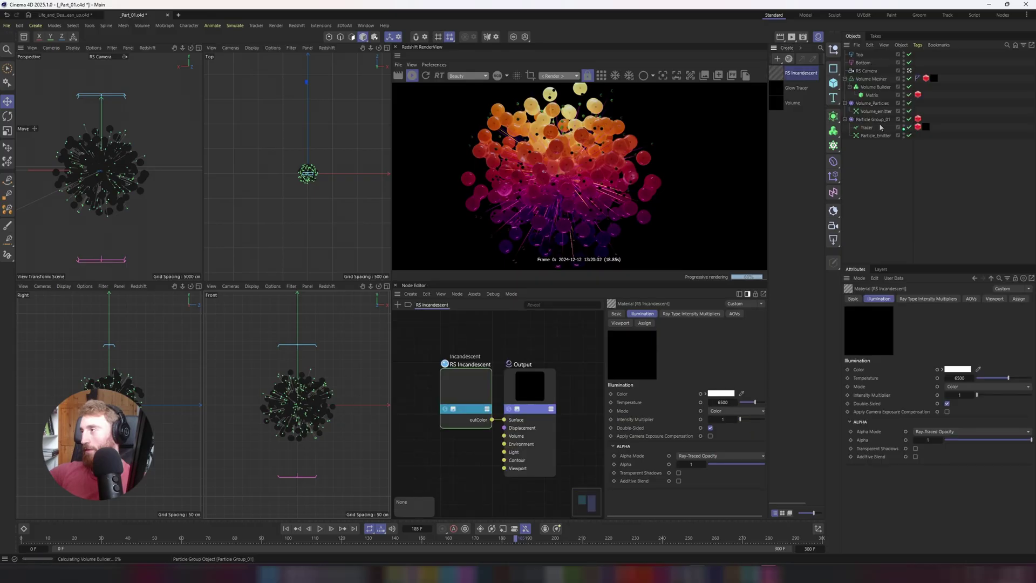
pyautogui.doubleClick(802, 73)
pyautogui.write('Particles')
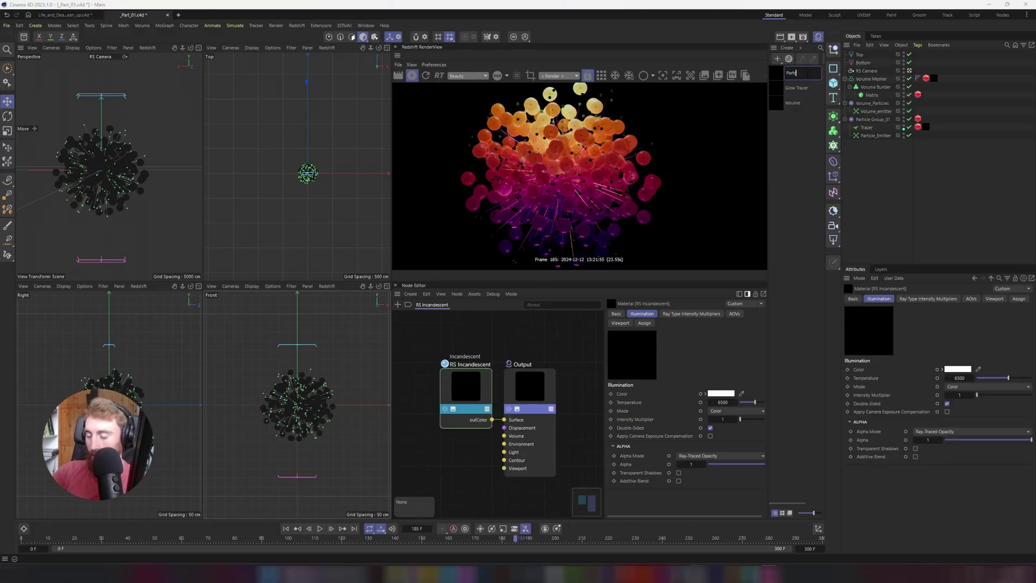
pyautogui.press('Return')
pyautogui.moveTo(866, 82); pyautogui.dragTo(863, 120)
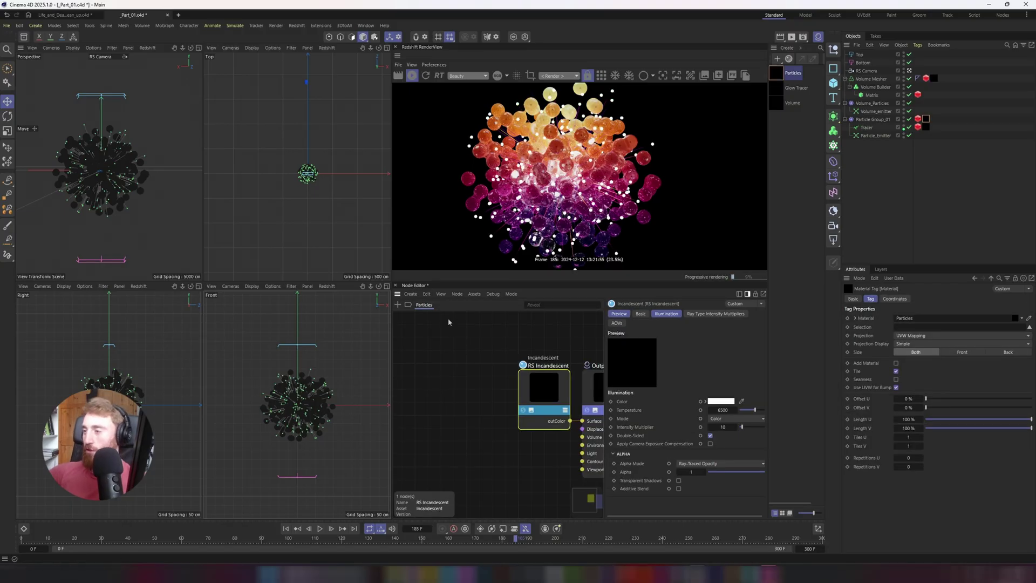
# - Add a Color User Data node reading RSColor and wire it into the RS Incandescent Color input
pyautogui.press('Tab')
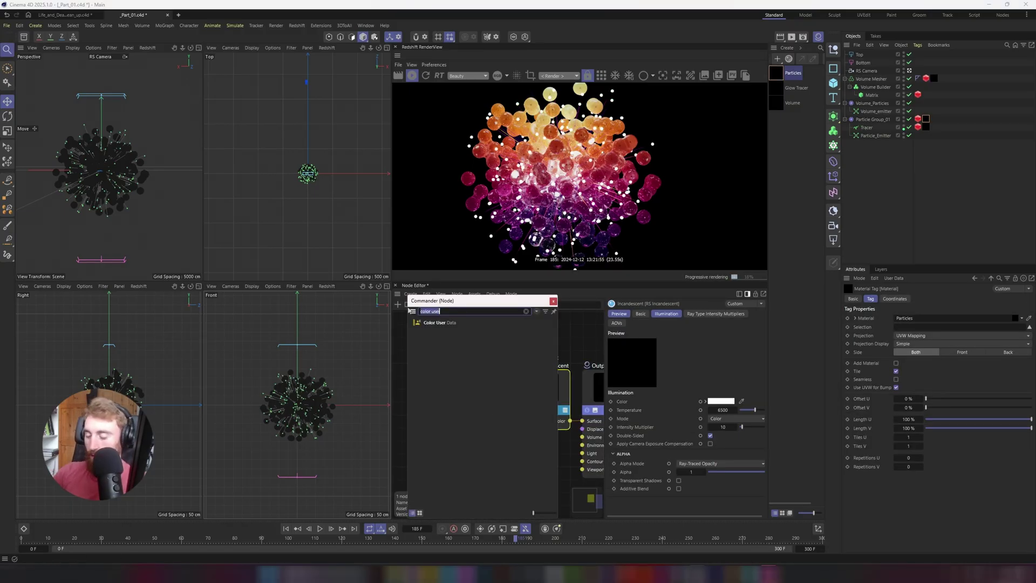
pyautogui.write('color')
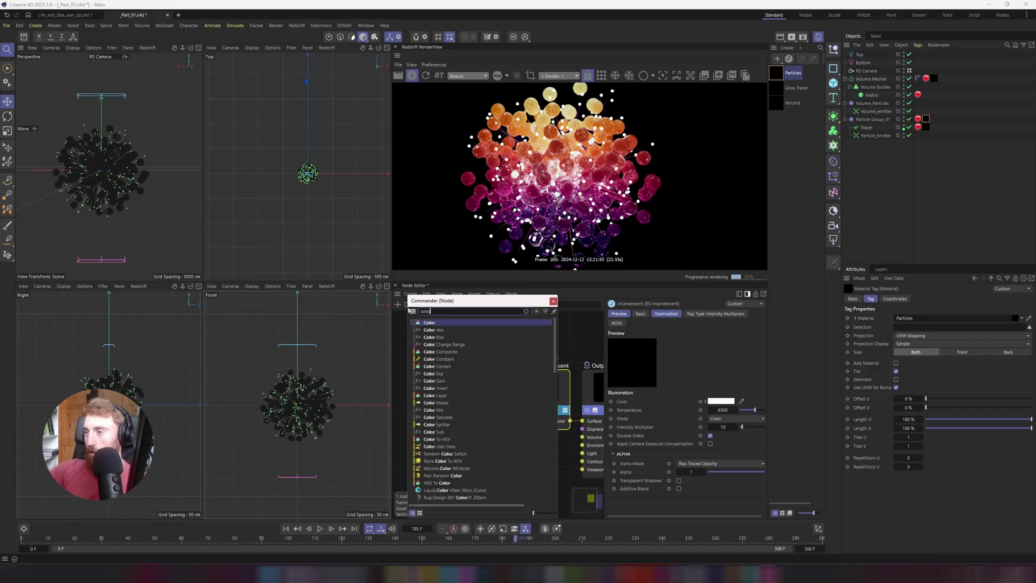
pyautogui.write(' user')
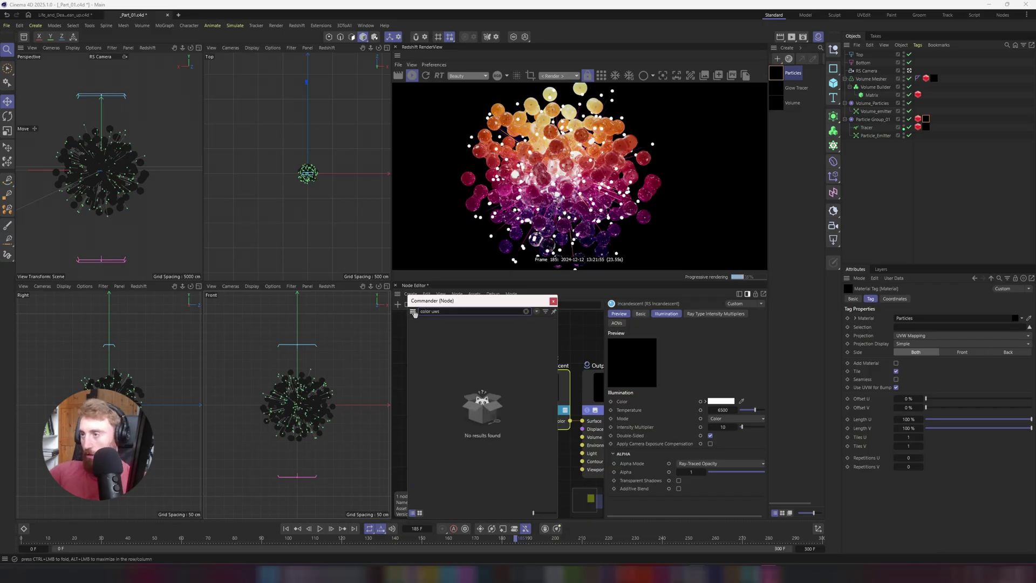
pyautogui.doubleClick(434, 323)
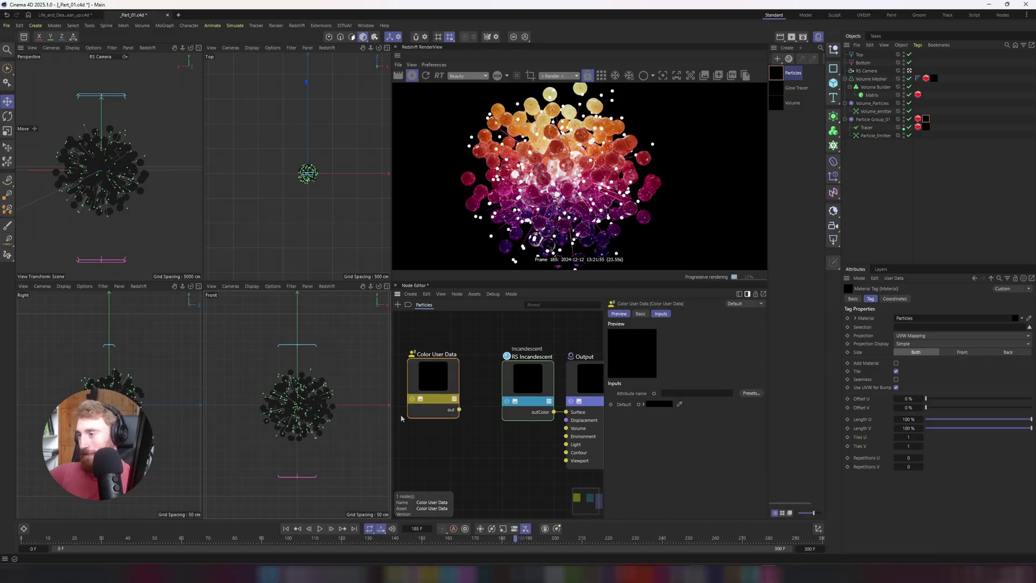
pyautogui.click(750, 393)
pyautogui.moveTo(776, 404)
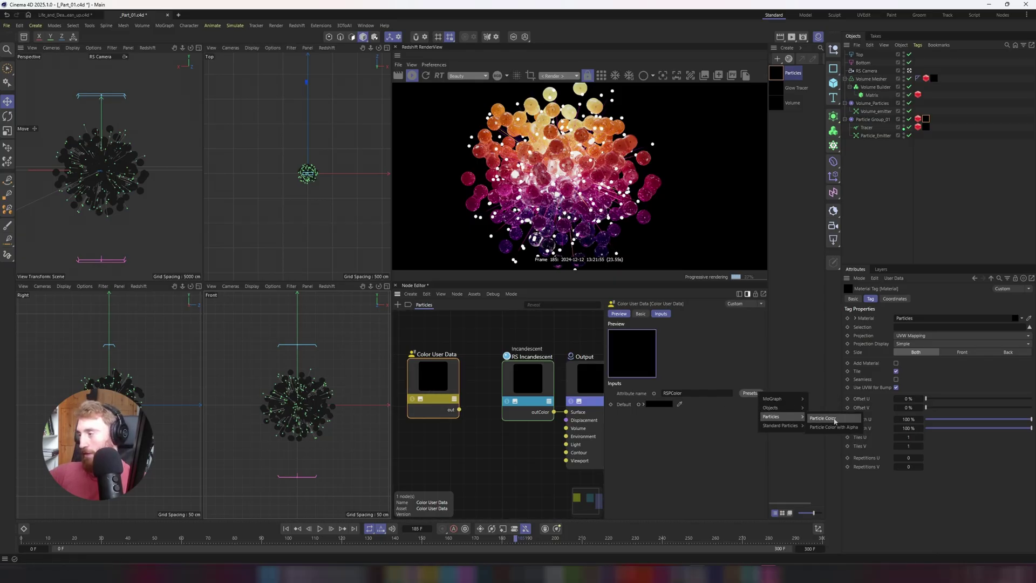
pyautogui.click(832, 419)
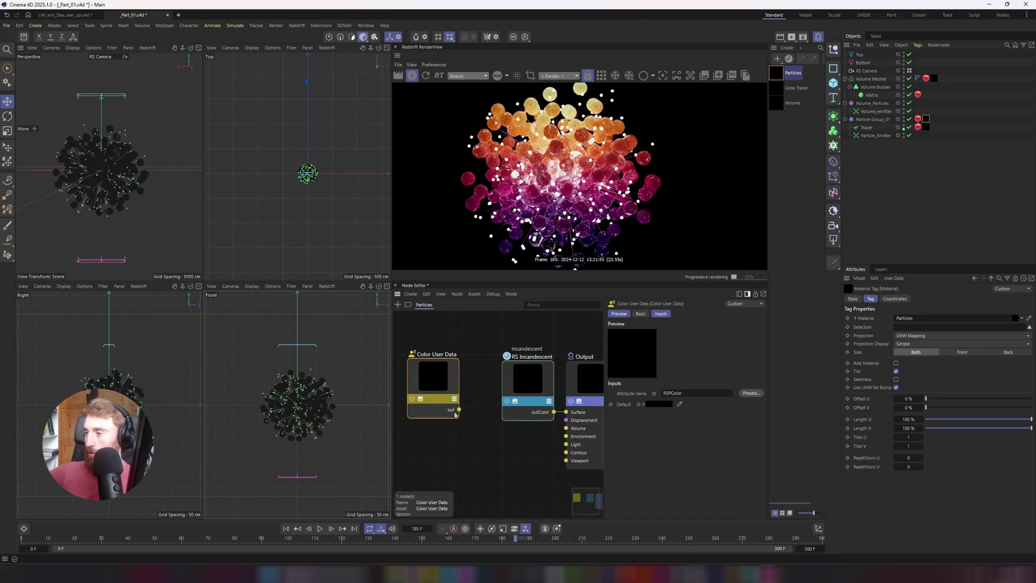
pyautogui.moveTo(458, 410); pyautogui.dragTo(523, 413)
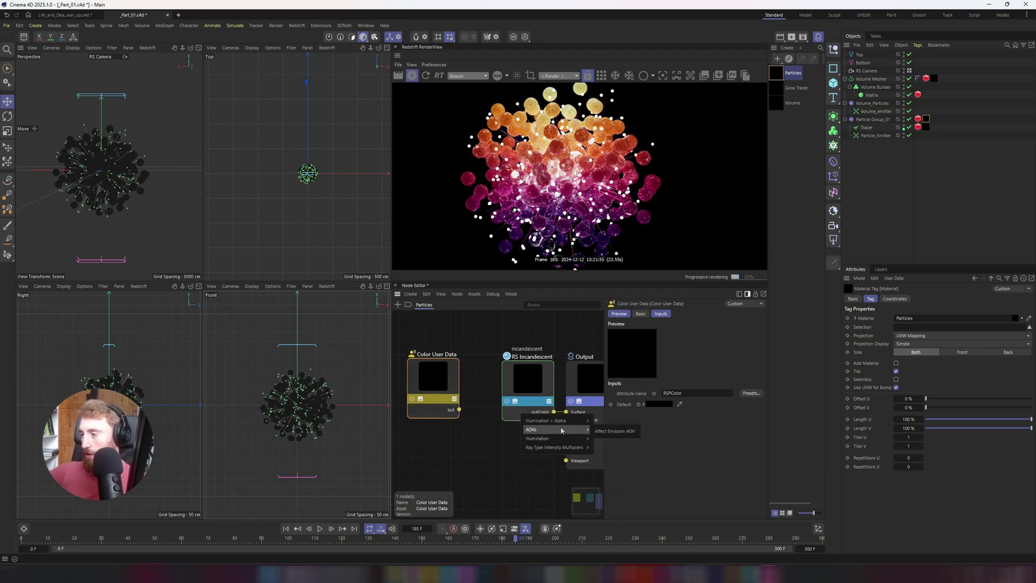
pyautogui.click(560, 430)
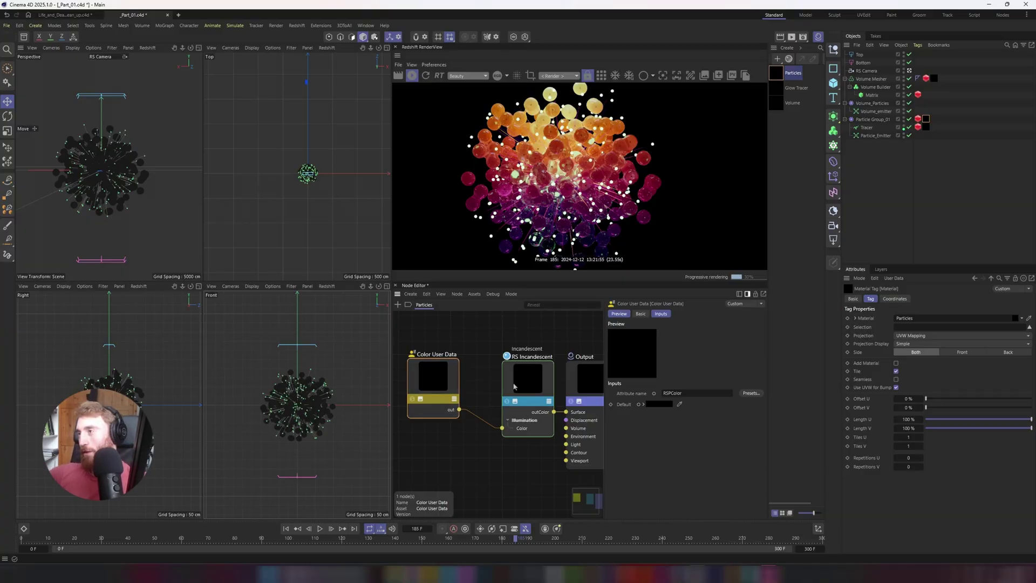
pyautogui.click(474, 416)
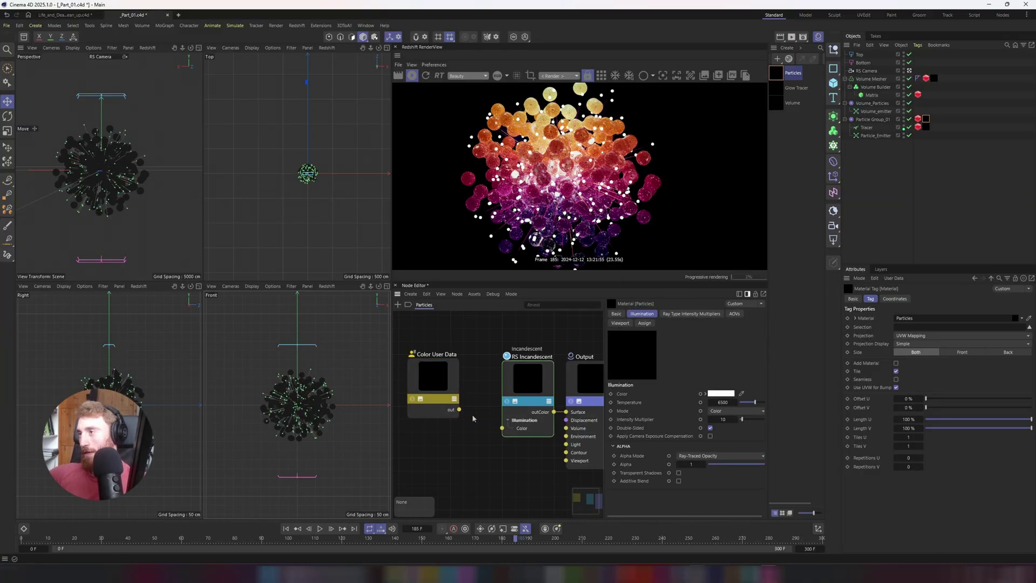
pyautogui.moveTo(459, 410); pyautogui.dragTo(502, 428)
pyautogui.click(520, 377)
pyautogui.click(483, 421)
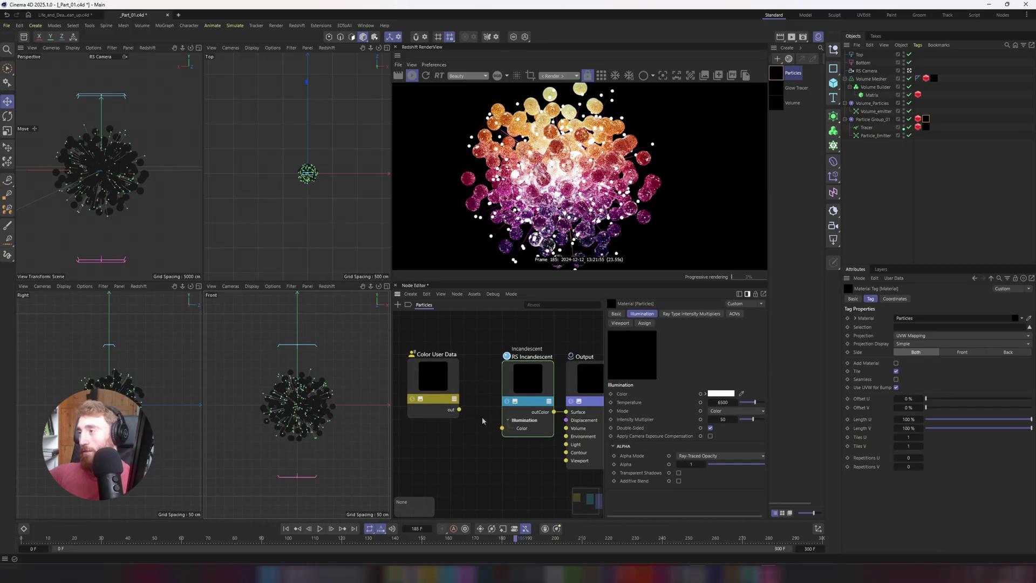
# - Lower the Particles Intensity Multiplier from 50 to 10
pyautogui.doubleClick(724, 419)
pyautogui.write('10')
pyautogui.press('Return')
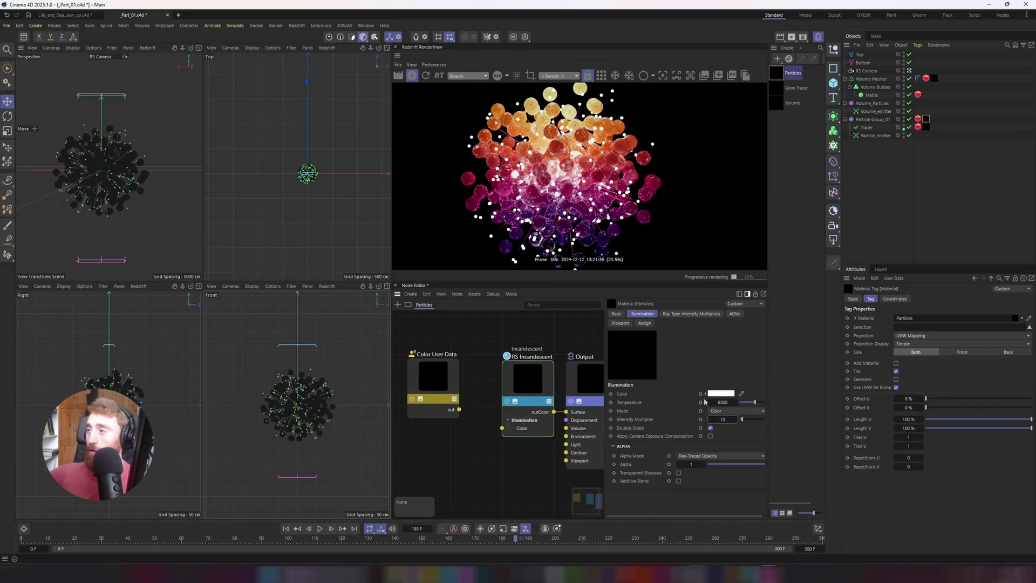
pyautogui.moveTo(429, 387); pyautogui.dragTo(427, 378)
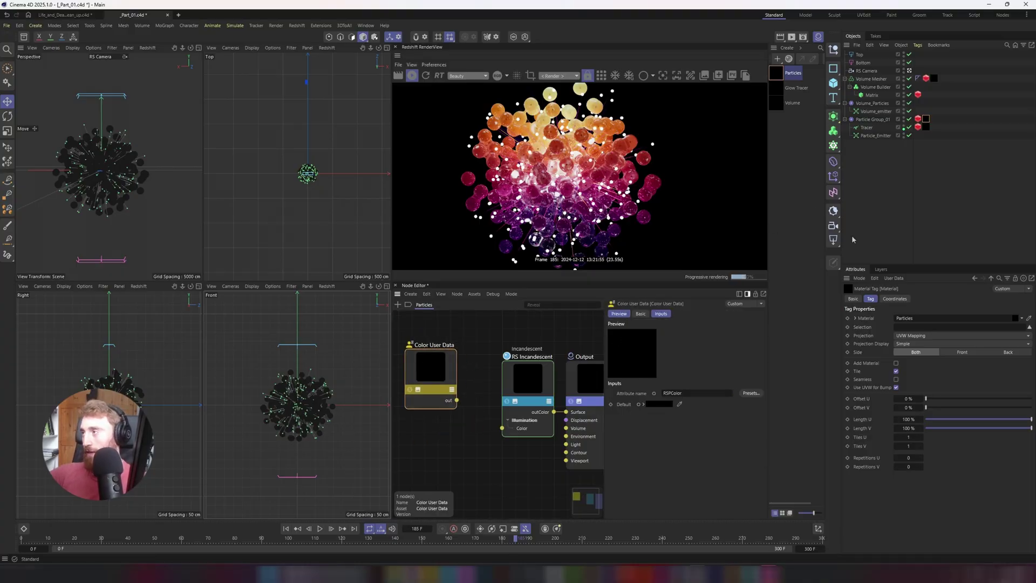
# - Set the RS Incandescent Intensity Multiplier to 5
pyautogui.click(507, 358)
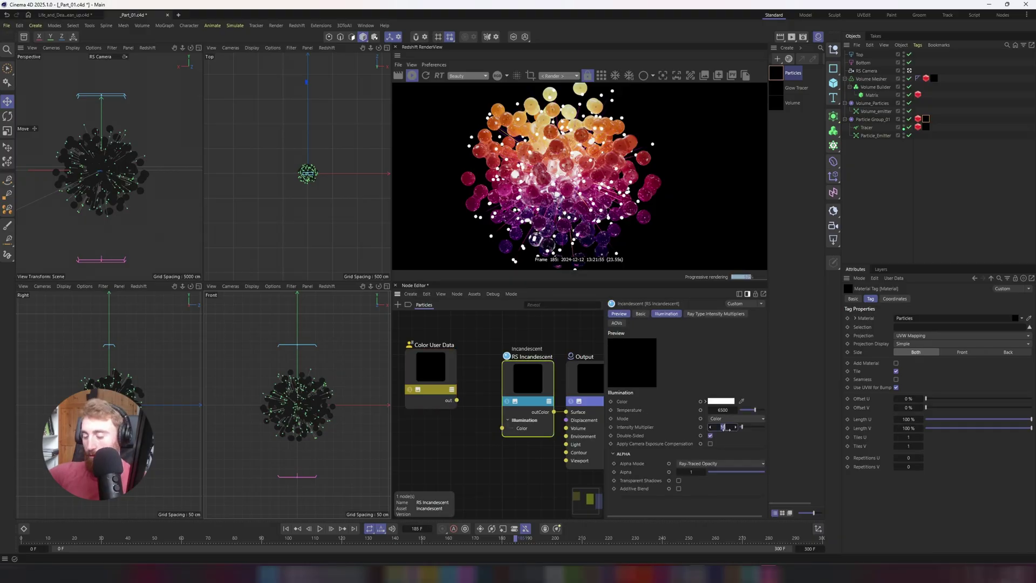
pyautogui.write('5')
pyautogui.press('Return')
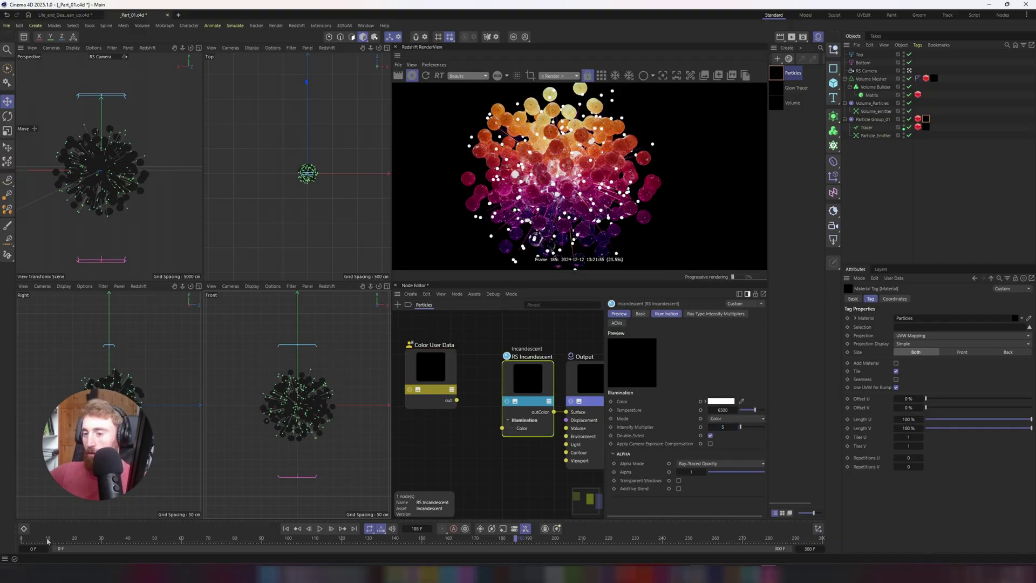
# - Scrub the animation to check the glow, stopping at frame 138
pyautogui.click(102, 540)
pyautogui.moveTo(102, 539); pyautogui.dragTo(768, 538)
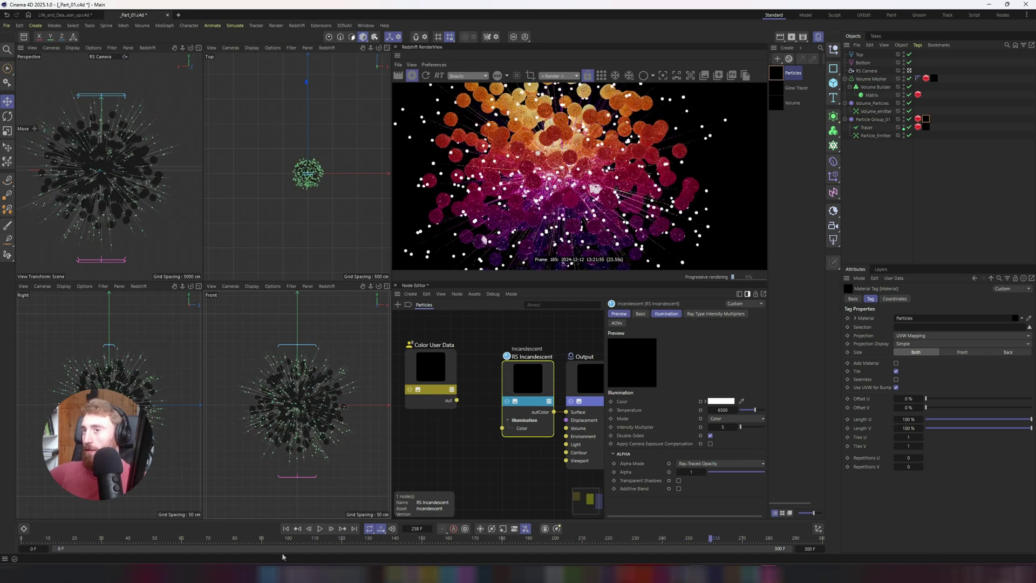
pyautogui.click(76, 538)
pyautogui.moveTo(76, 539); pyautogui.dragTo(379, 542)
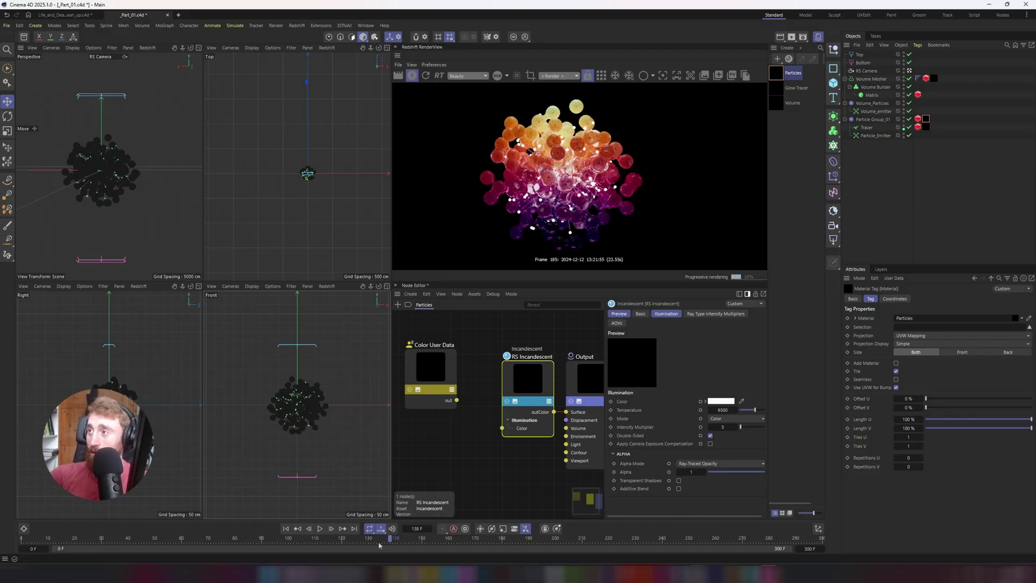
# - Group the RS Camera under a new null named 'Camera'
pyautogui.click(868, 70)
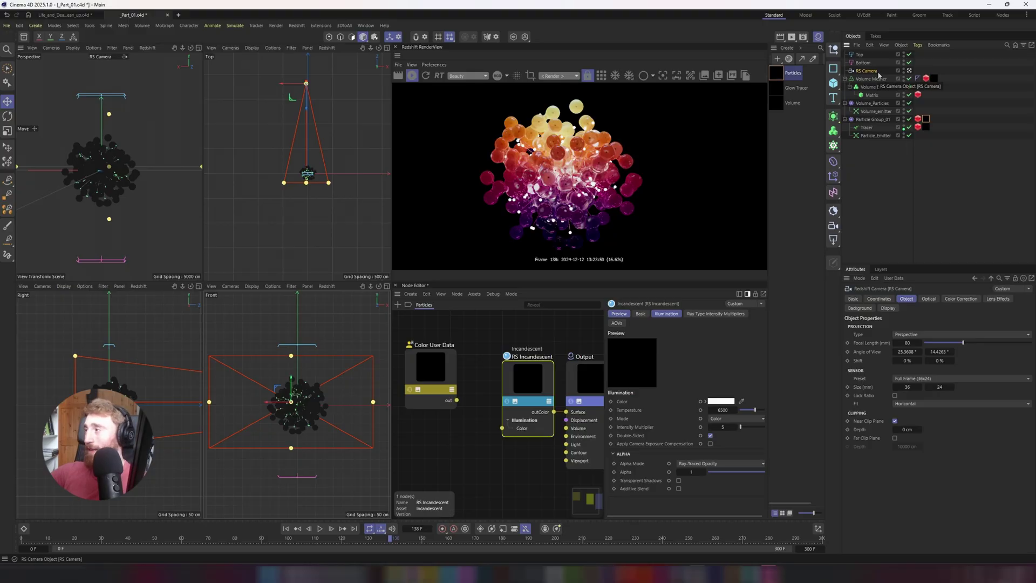
pyautogui.hotkey('shift', 'c')
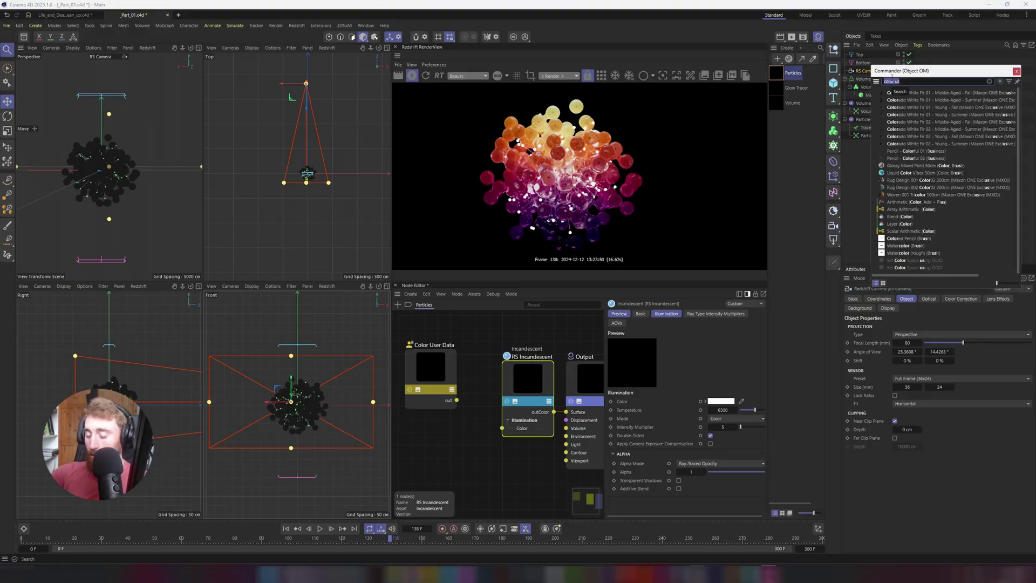
pyautogui.press('Escape')
pyautogui.hotkey('alt', 'g')
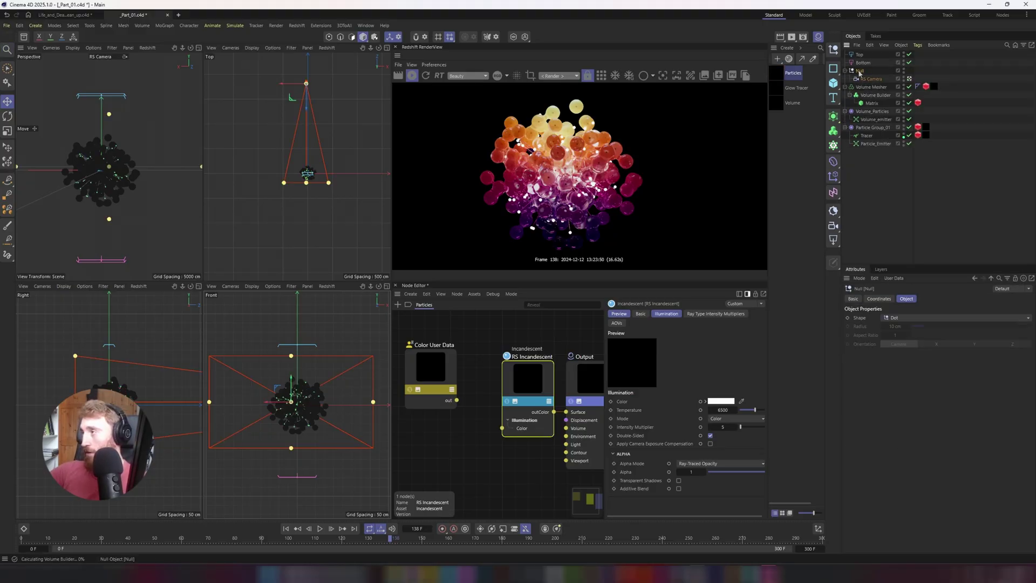
pyautogui.doubleClick(860, 71)
pyautogui.write('Camera')
pyautogui.press('Return')
# - Add a Vibrate tag to Camera with position vibration at 10 cm amplitude per axis
pyautogui.rightClick(856, 74)
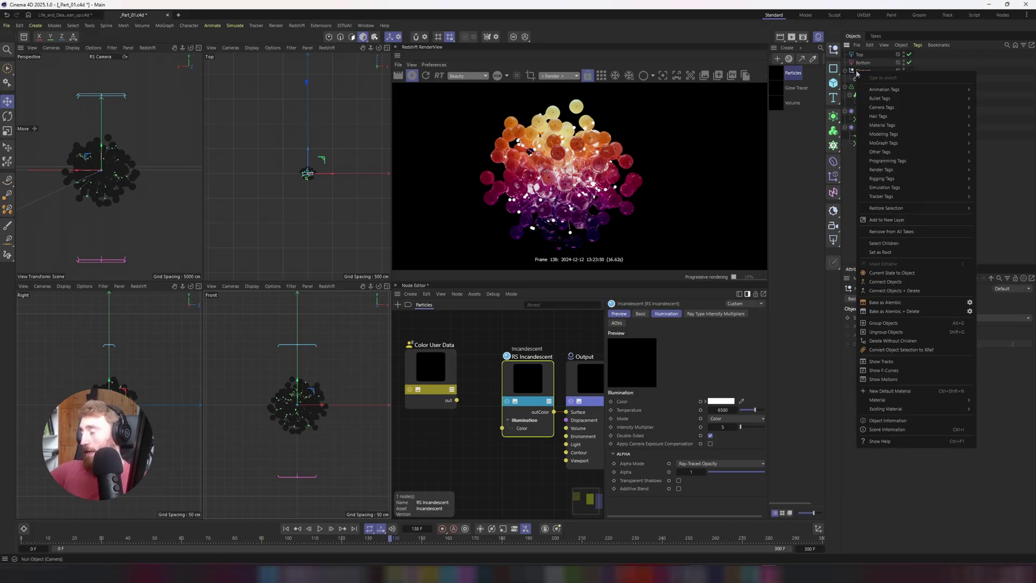
pyautogui.write('vib')
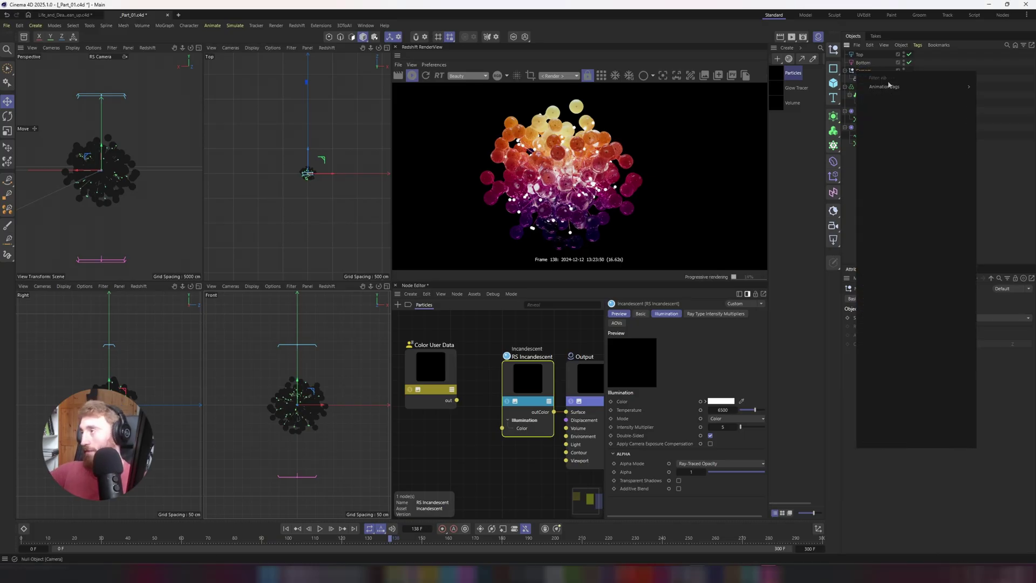
pyautogui.moveTo(948, 90)
pyautogui.click(989, 88)
pyautogui.click(889, 346)
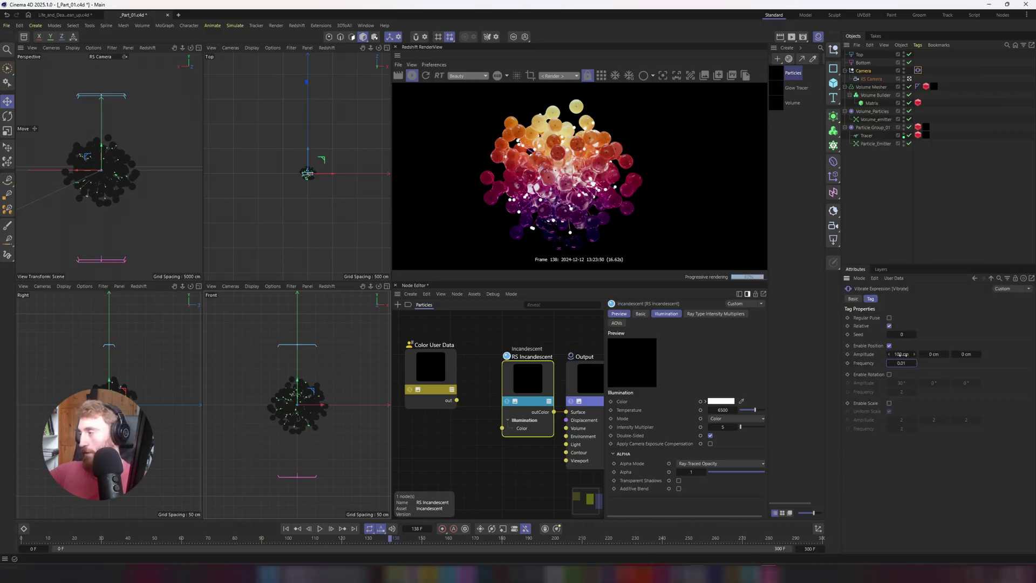
pyautogui.click(899, 354)
pyautogui.write('10')
pyautogui.press('Tab')
pyautogui.write('10')
pyautogui.press('Tab')
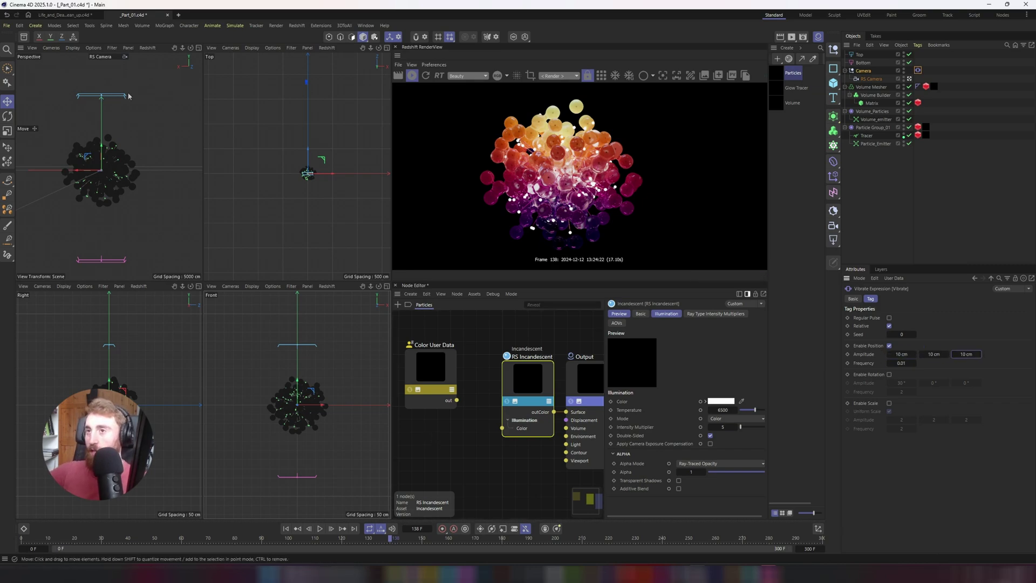
# - Stop the live render, enlarge the perspective view, and scrub to preview the camera shake
pyautogui.click(412, 75)
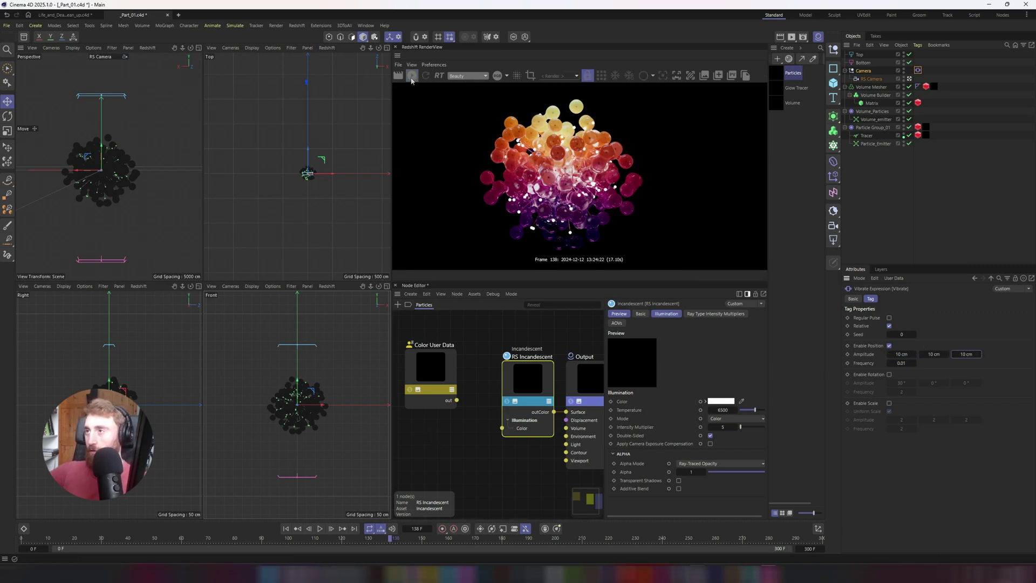
pyautogui.middleClick(145, 157)
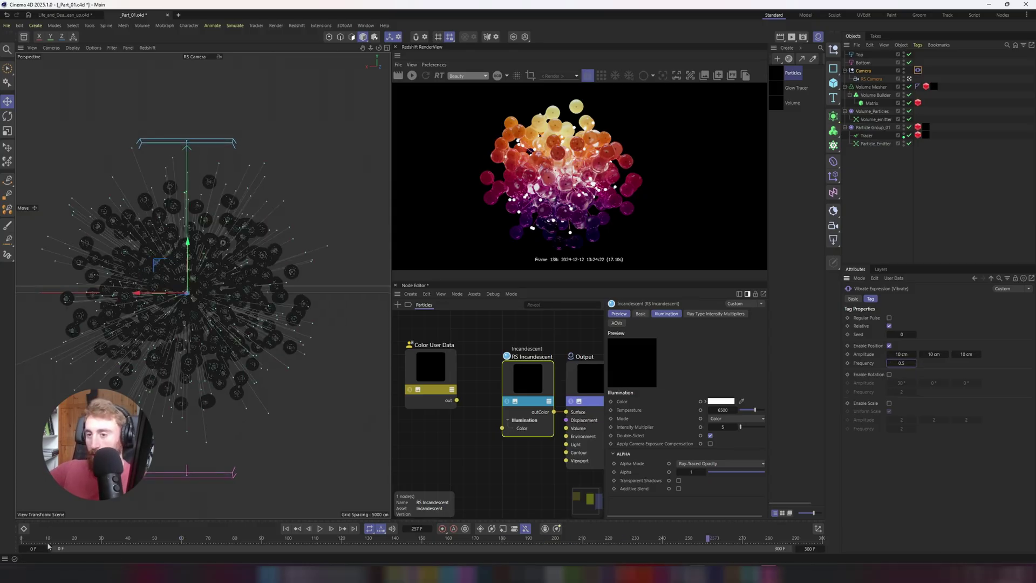
pyautogui.moveTo(44, 538); pyautogui.dragTo(570, 555)
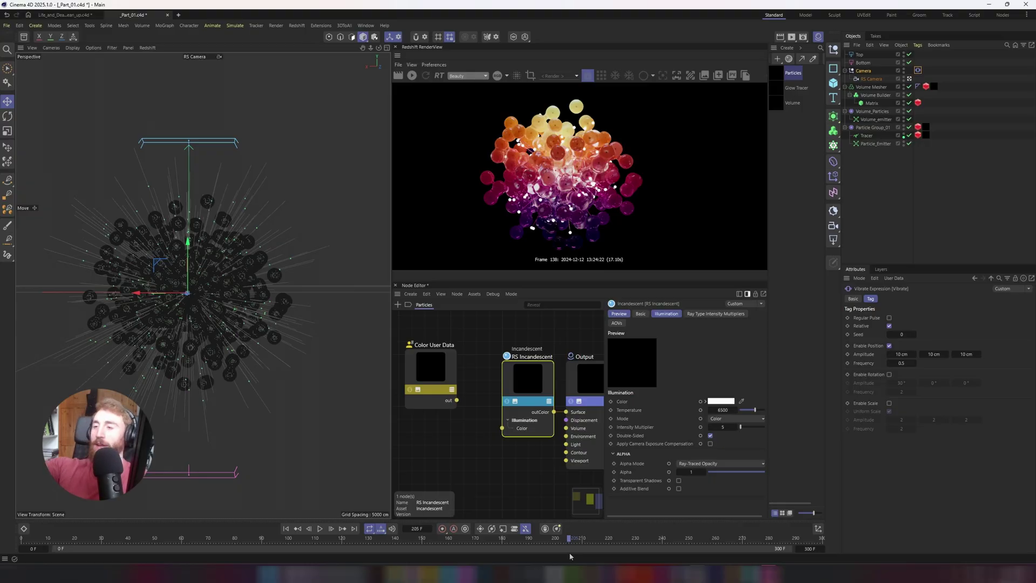
pyautogui.click(124, 546)
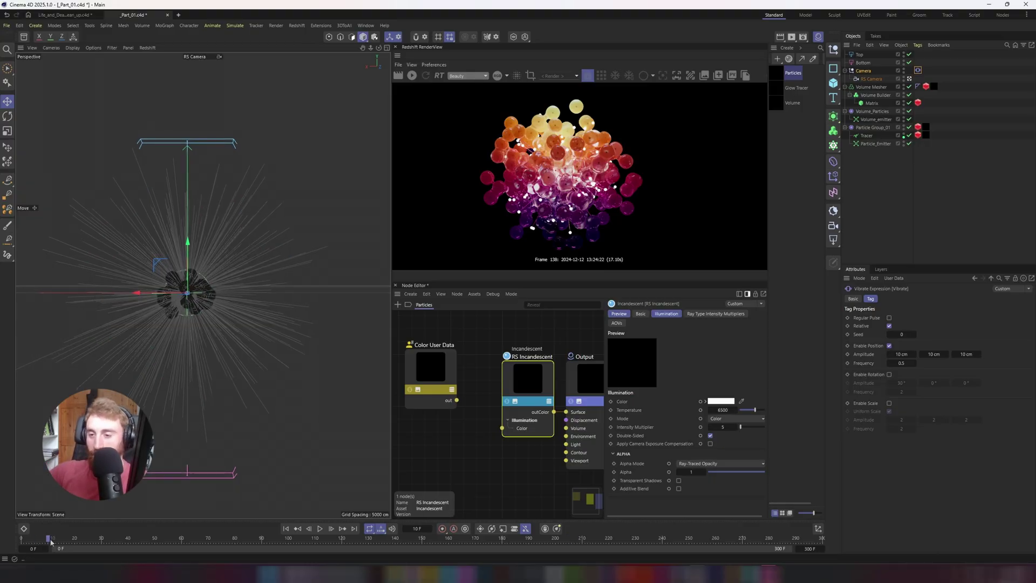
pyautogui.moveTo(127, 546); pyautogui.dragTo(550, 542)
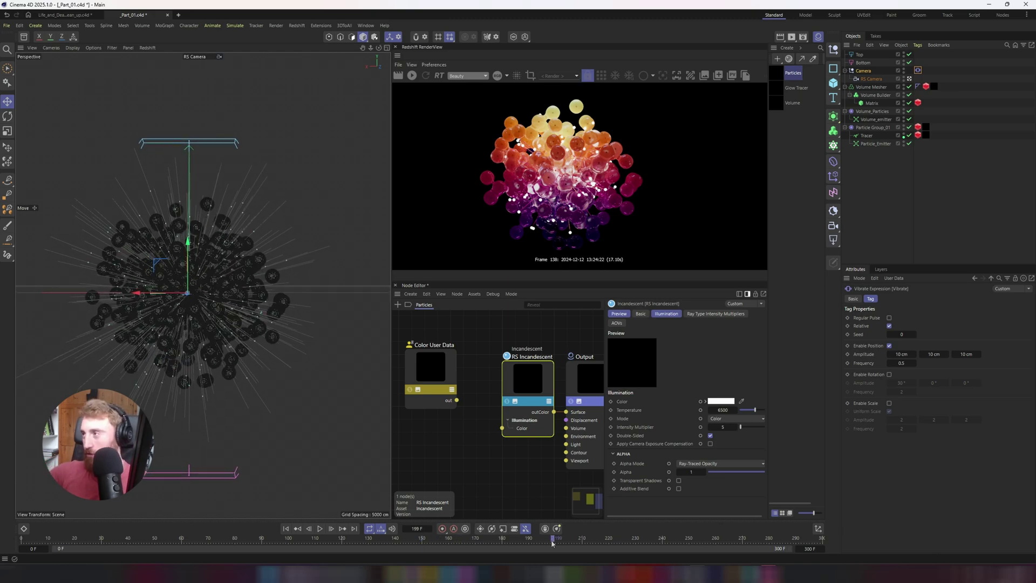
# - Add a null named 'Focus' displayed as a sphere with a 76 cm radius
pyautogui.click(881, 185)
pyautogui.click(833, 50)
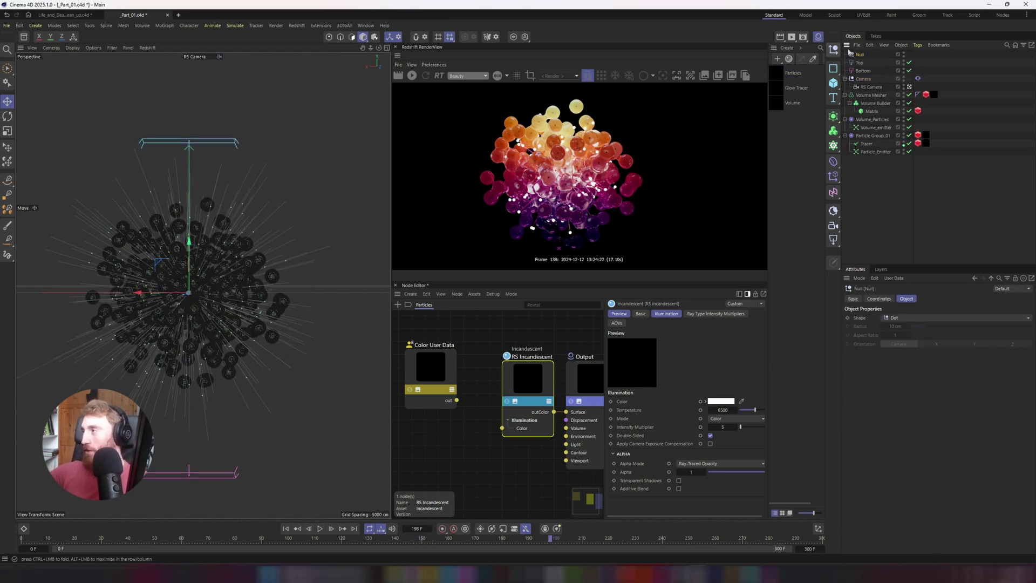
pyautogui.doubleClick(861, 55)
pyautogui.write('Focu')
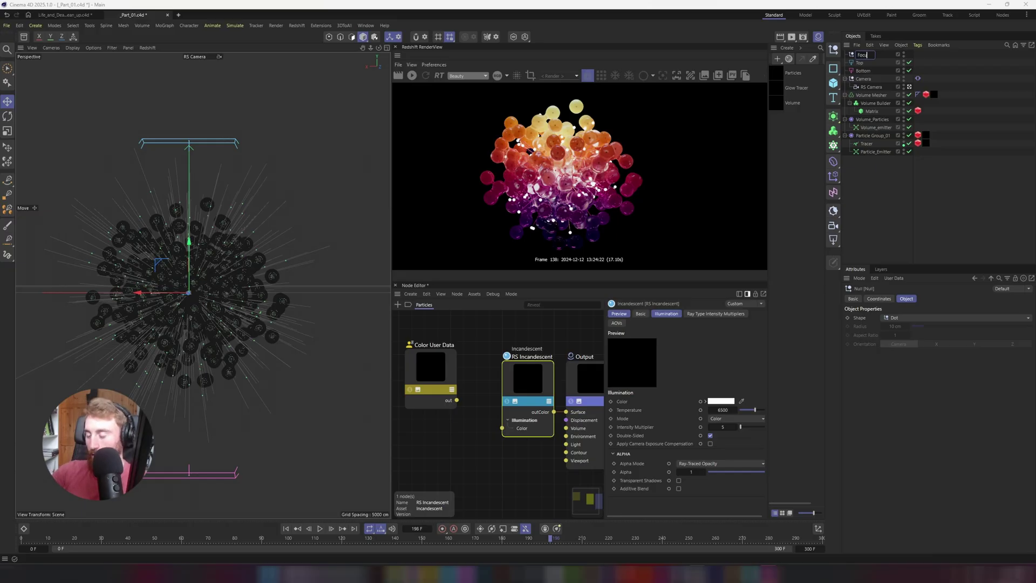
pyautogui.write('s')
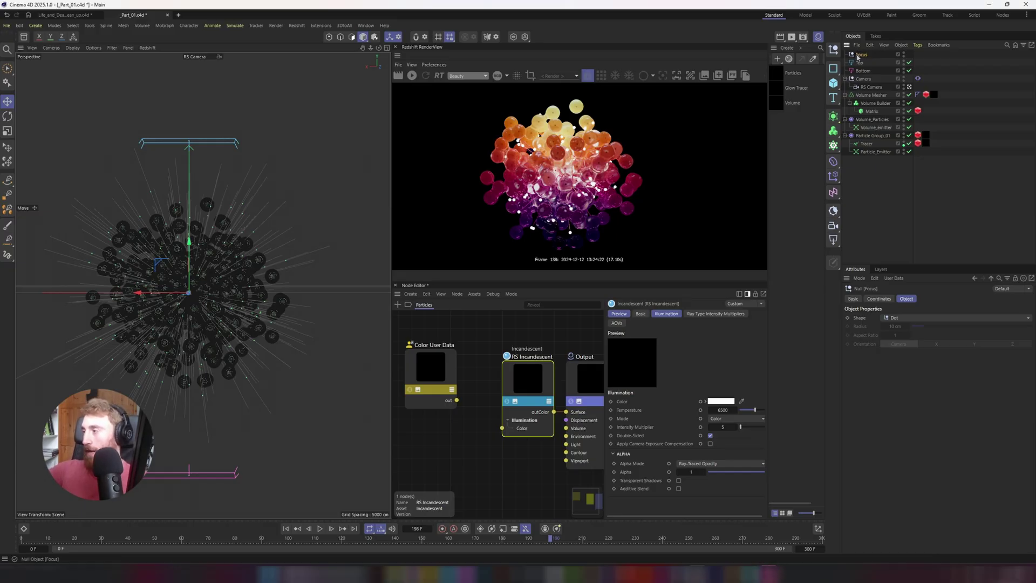
pyautogui.click(902, 318)
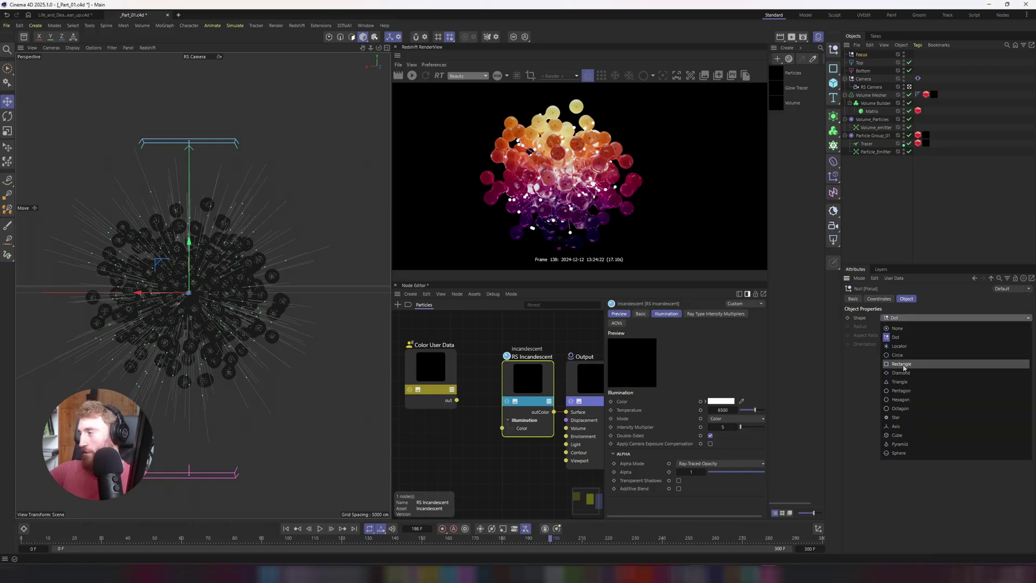
pyautogui.click(916, 454)
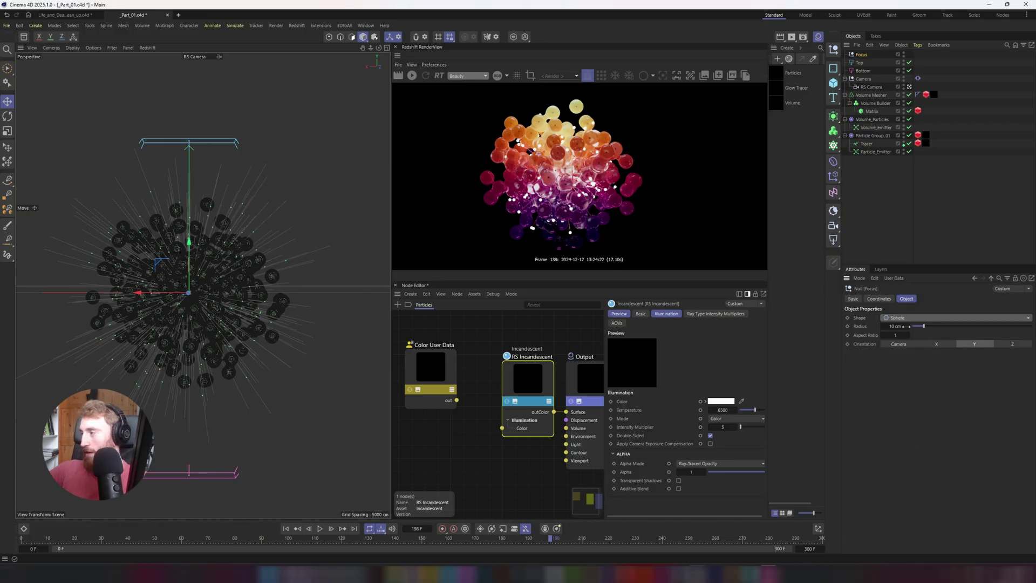
pyautogui.moveTo(923, 326); pyautogui.dragTo(1002, 326)
# - Set the Focus null as the RS Camera's depth-of-field object
pyautogui.click(870, 87)
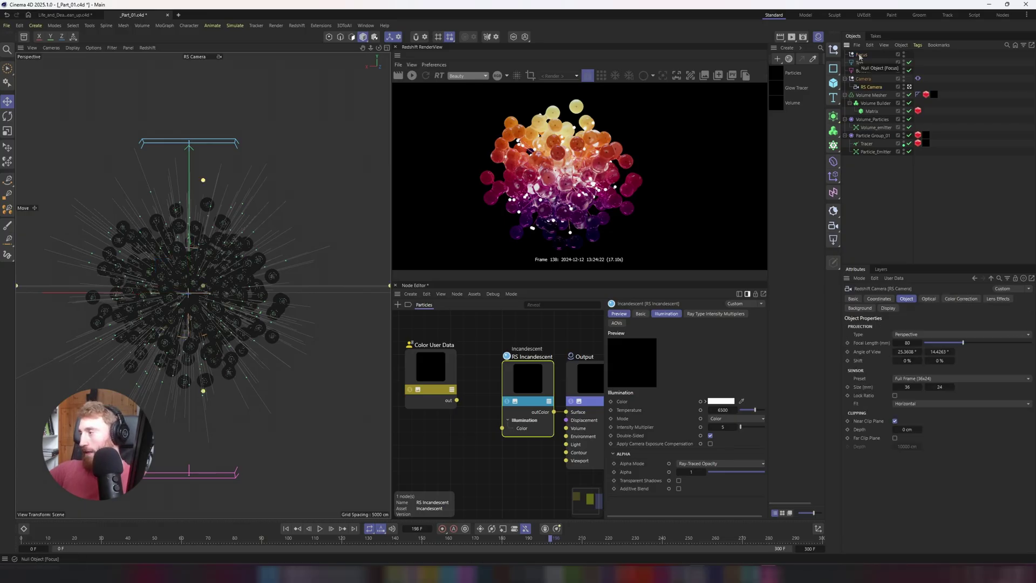
pyautogui.click(927, 299)
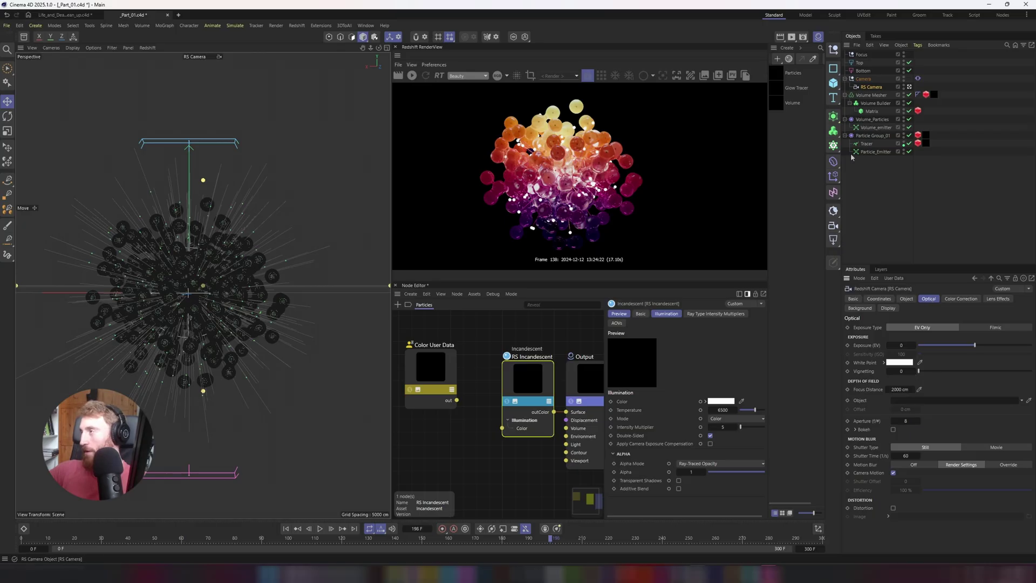
pyautogui.moveTo(861, 55); pyautogui.dragTo(898, 401)
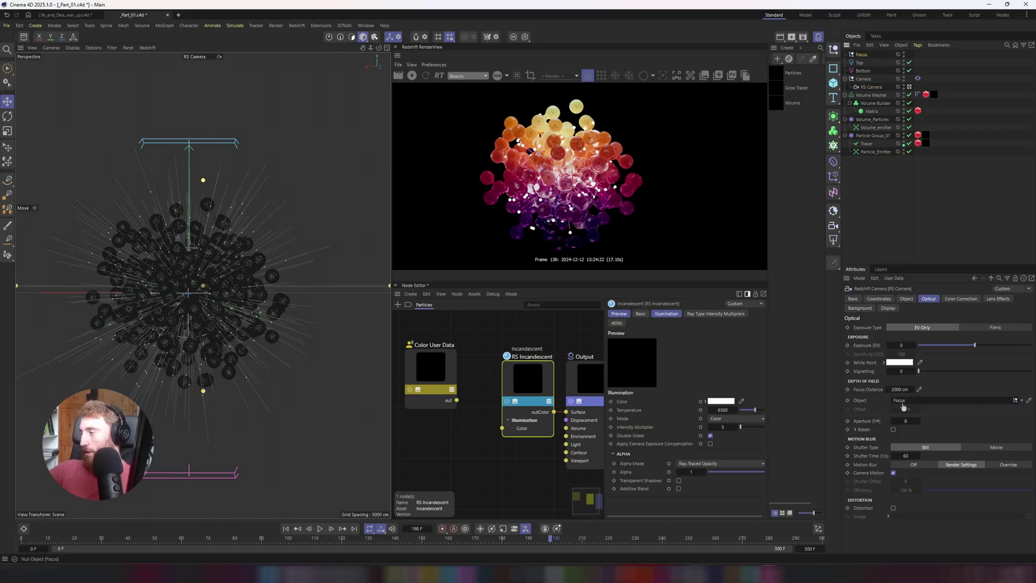
# - Add a sphere named 'Focus' and set its radius to 50 cm
pyautogui.click(833, 82)
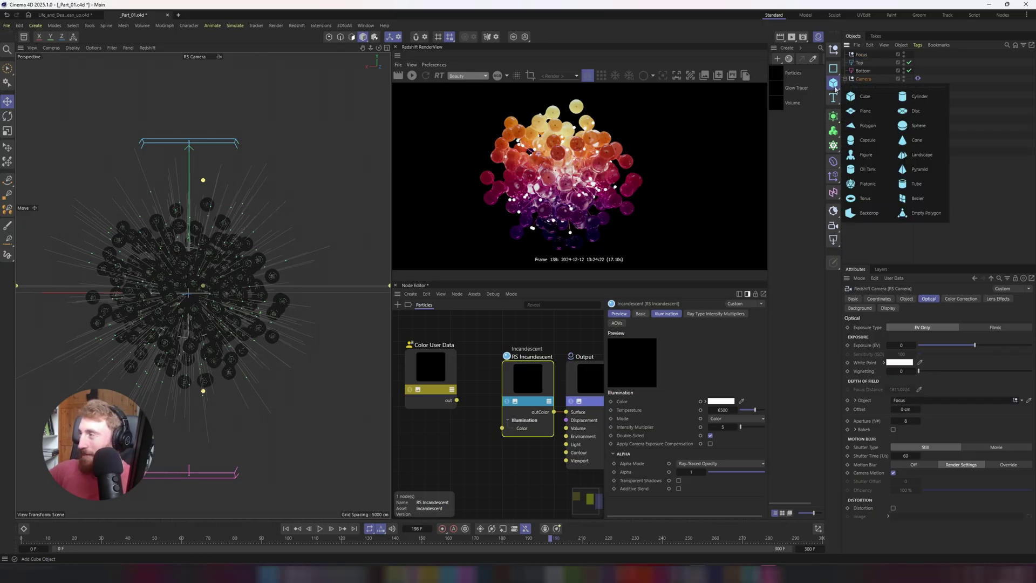
pyautogui.click(900, 131)
pyautogui.doubleClick(859, 55)
pyautogui.write('Focus')
pyautogui.press('Return')
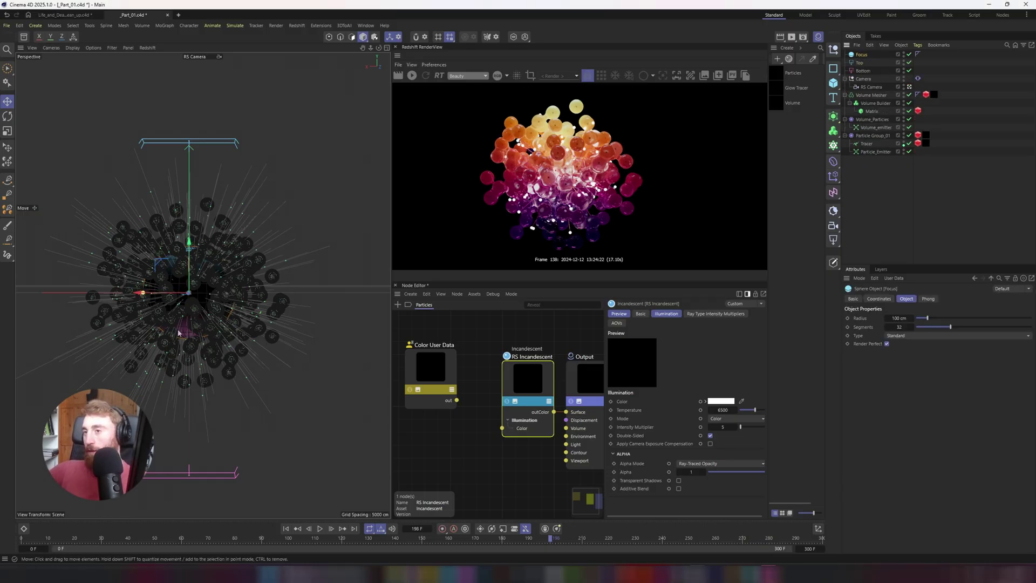
pyautogui.doubleClick(899, 318)
pyautogui.write('50')
pyautogui.press('Return')
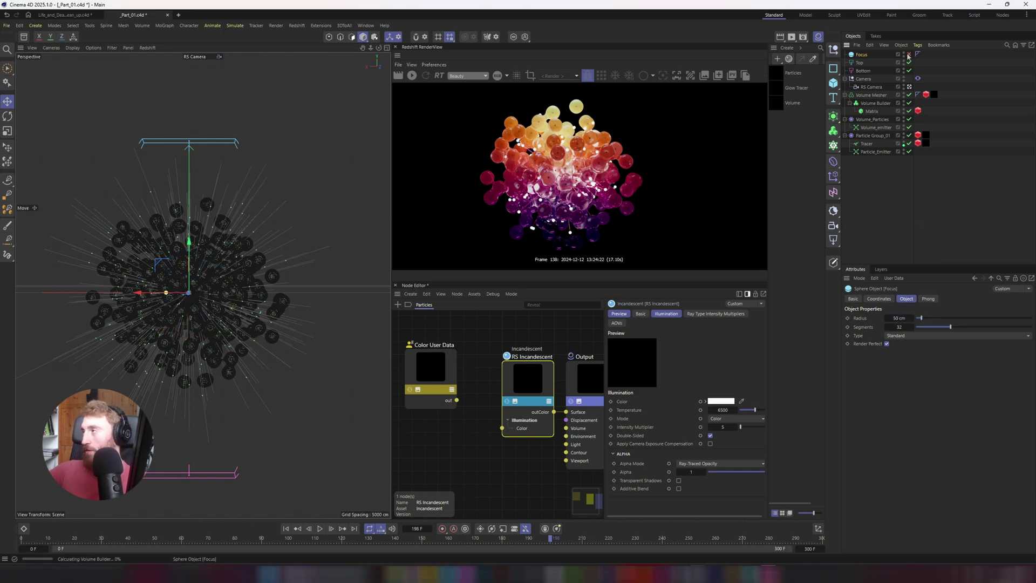
# - Make Focus the camera's depth-of-field object, enable bokeh, start RenderView, and set aperture 0.1
pyautogui.click(909, 86)
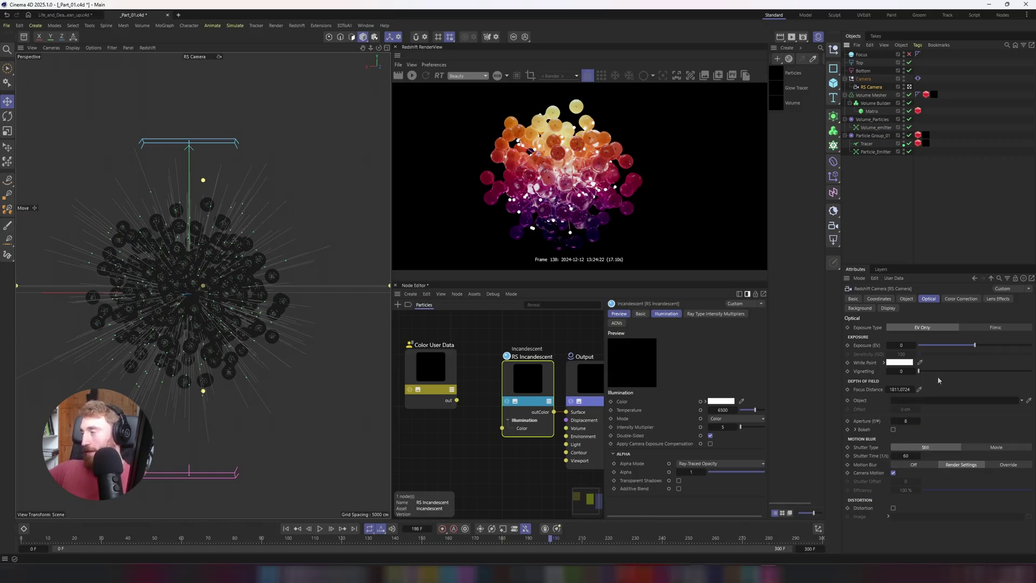
pyautogui.moveTo(862, 54); pyautogui.dragTo(911, 402)
pyautogui.click(893, 430)
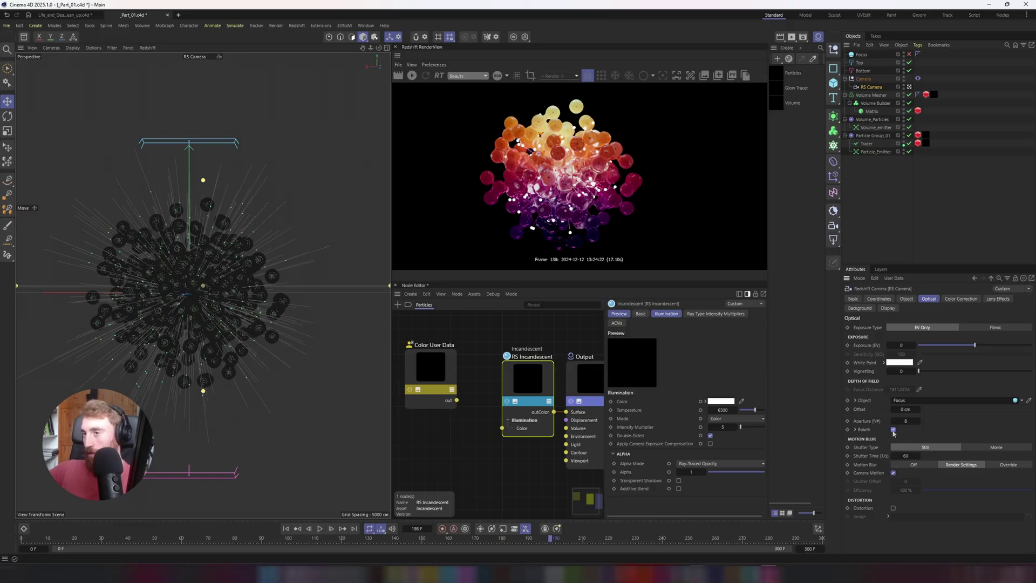
pyautogui.click(412, 76)
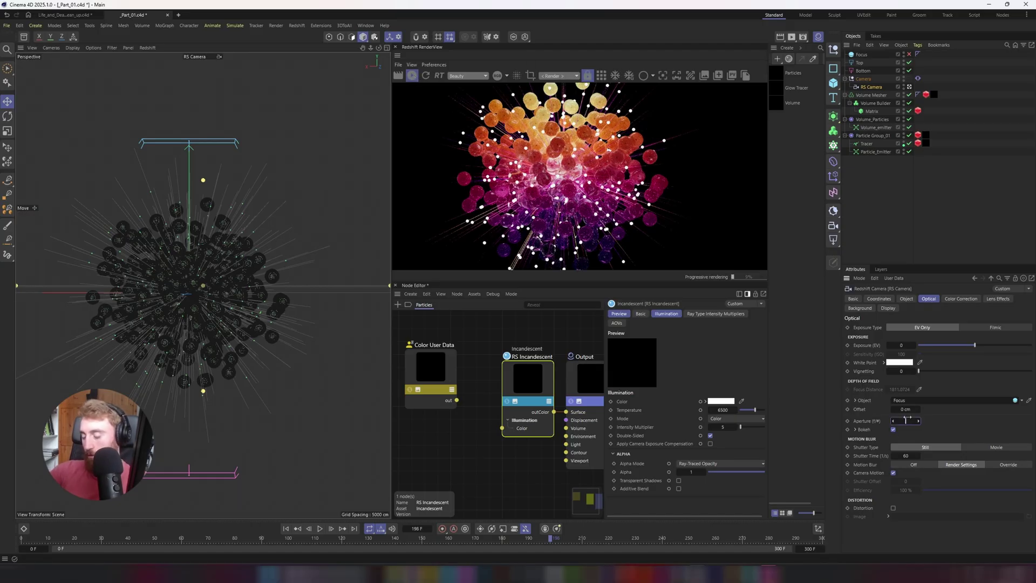
pyautogui.press('Return')
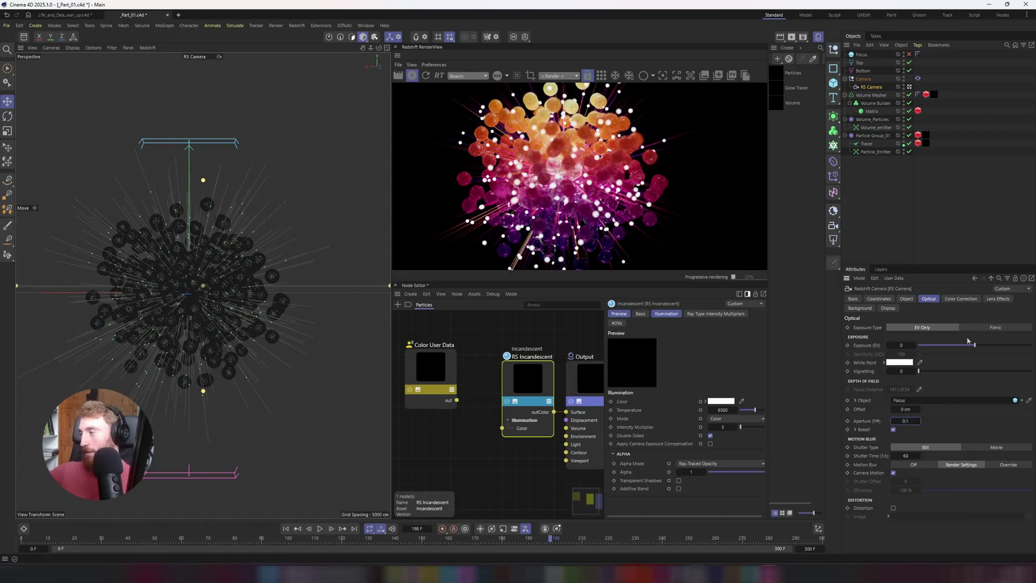
# - Resize the Focus sphere and reposition it in the Top view of the four-view layout
pyautogui.press('t')
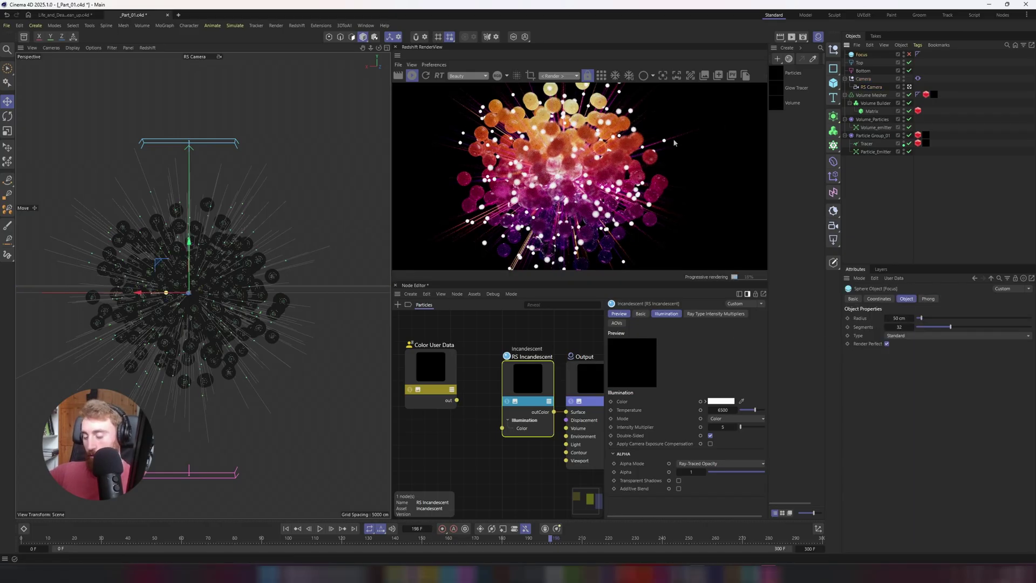
pyautogui.moveTo(156, 271); pyautogui.dragTo(334, 199)
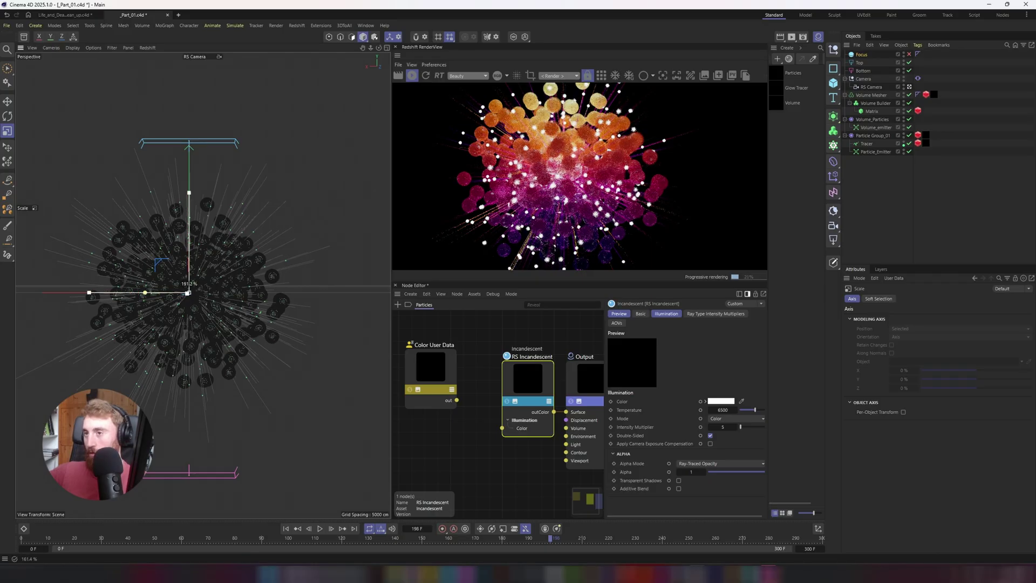
pyautogui.moveTo(143, 269); pyautogui.dragTo(215, 269)
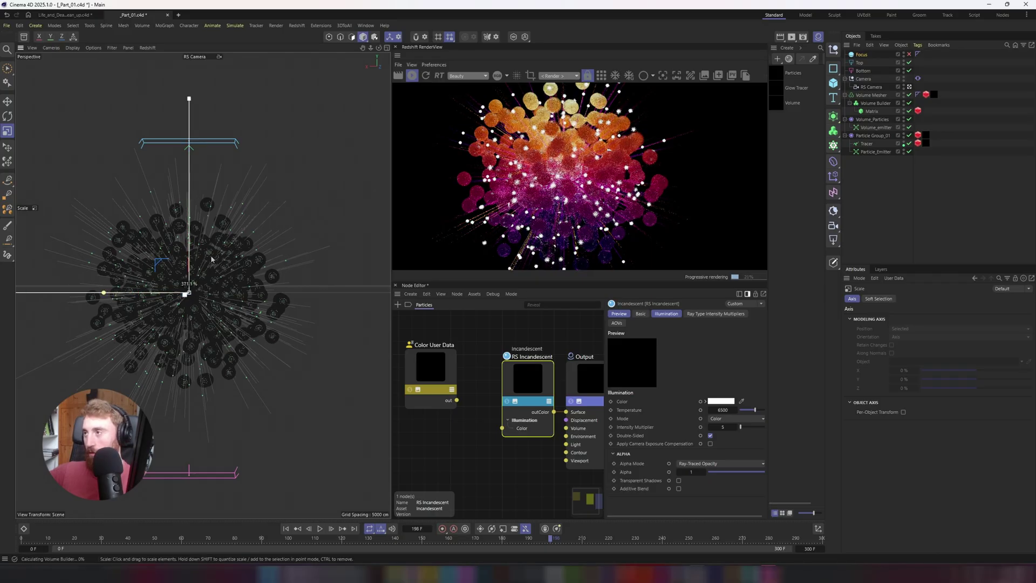
pyautogui.middleClick(182, 249)
pyautogui.press('e')
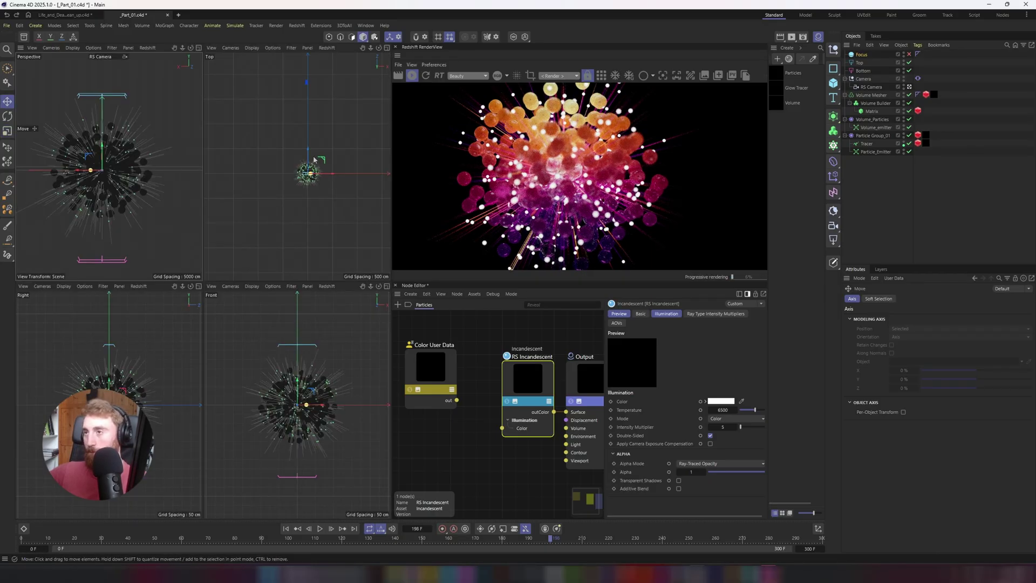
pyautogui.moveTo(308, 159)
pyautogui.mouseDown()
pyautogui.moveTo(326, 91)
pyautogui.moveTo(323, 164)
pyautogui.mouseUp()
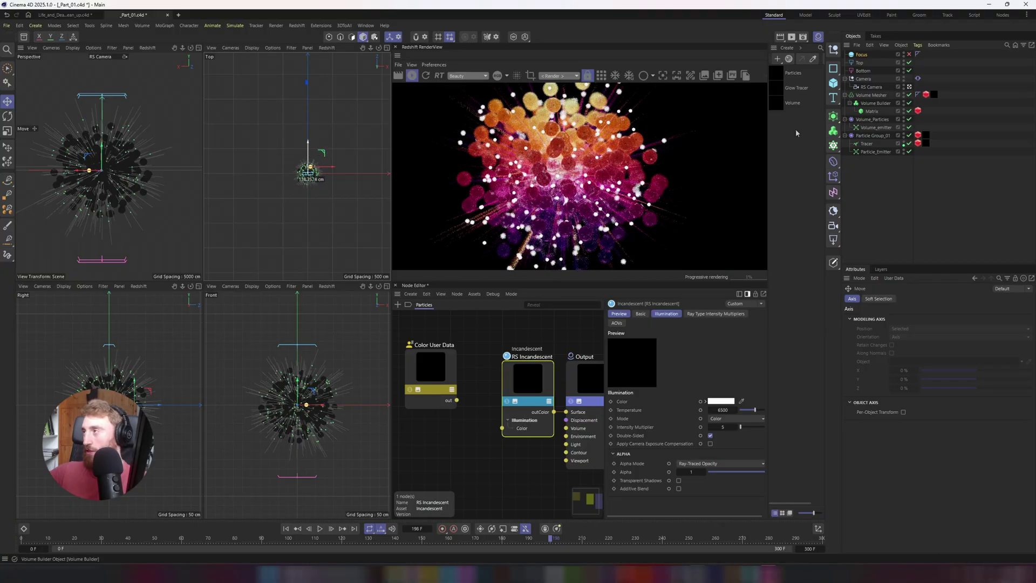
pyautogui.click(874, 57)
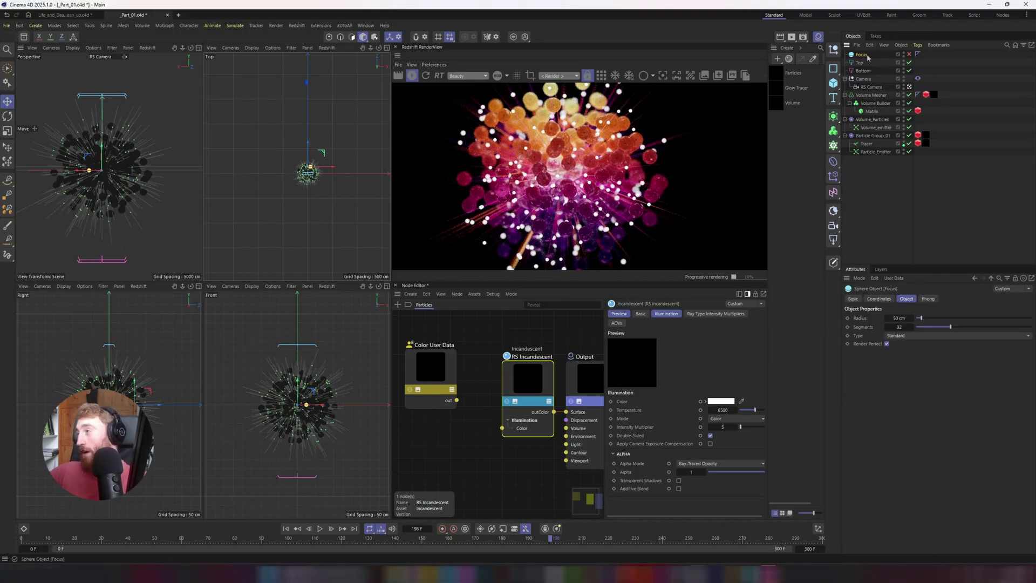
# - Set the RS Camera's aperture to 2.8 and focus offset to about 191 cm
pyautogui.click(870, 87)
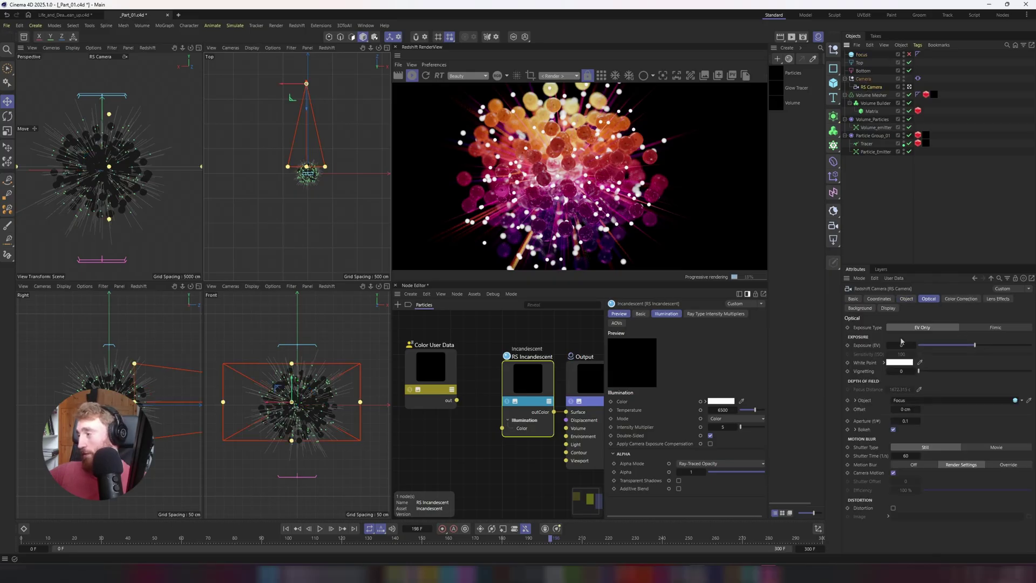
pyautogui.click(906, 421)
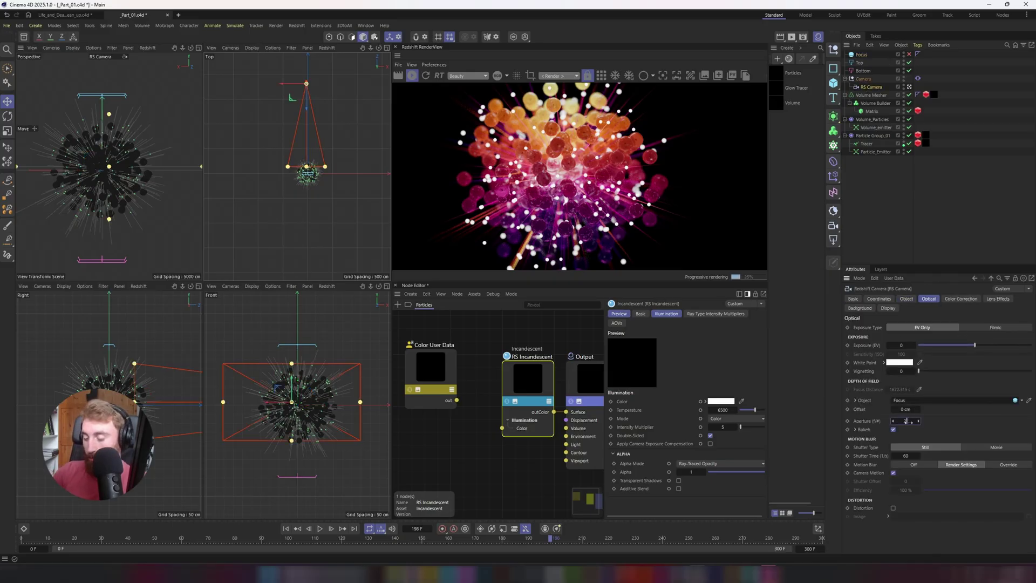
pyautogui.press('Return')
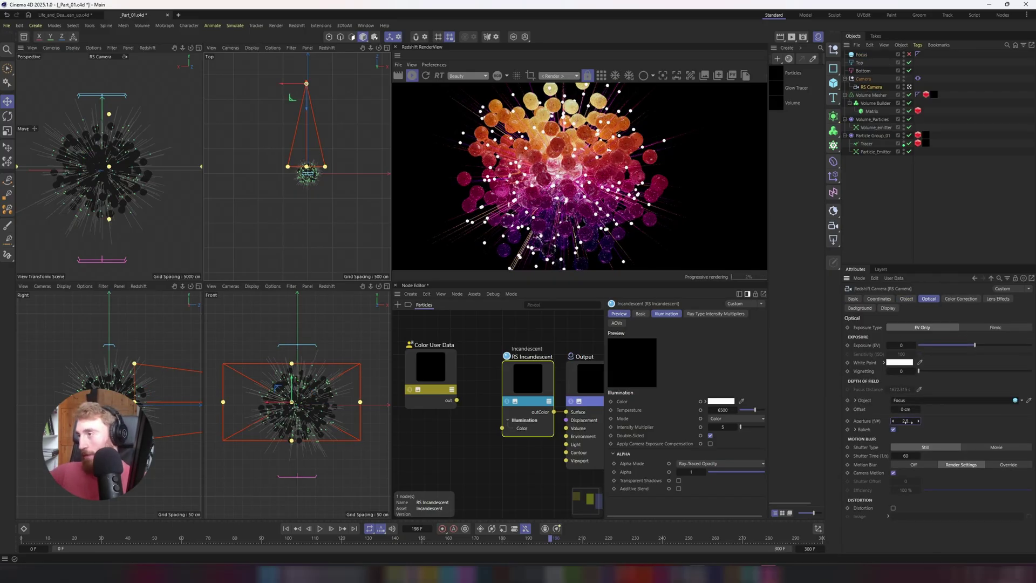
pyautogui.moveTo(906, 409)
pyautogui.mouseDown()
pyautogui.moveTo(847, 410)
pyautogui.moveTo(1009, 410)
pyautogui.moveTo(925, 409)
pyautogui.mouseUp()
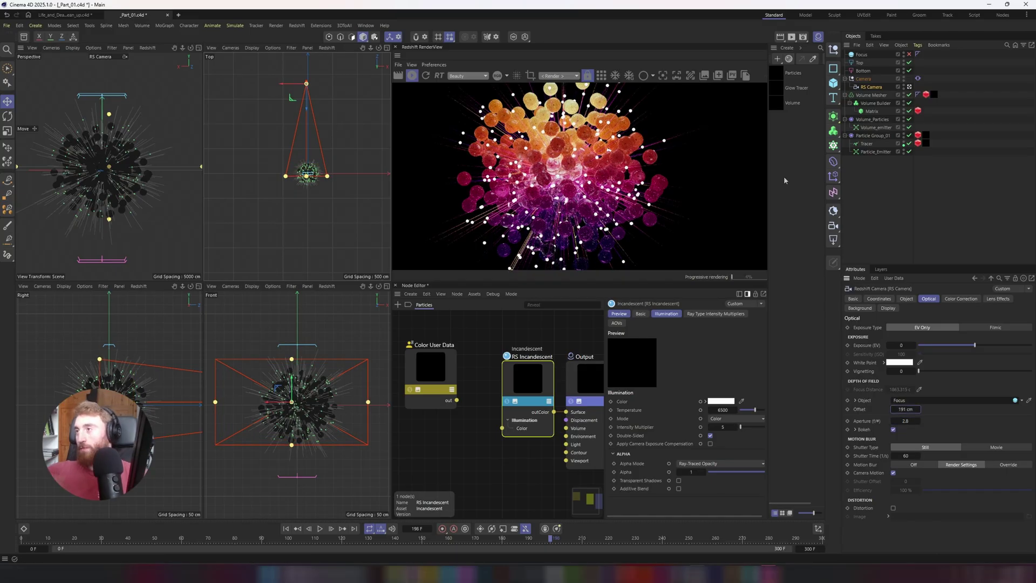
# - Return to a single Perspective view, widen the render view, and enable Bloom, Flare and Streak post effects
pyautogui.moveTo(739, 103)
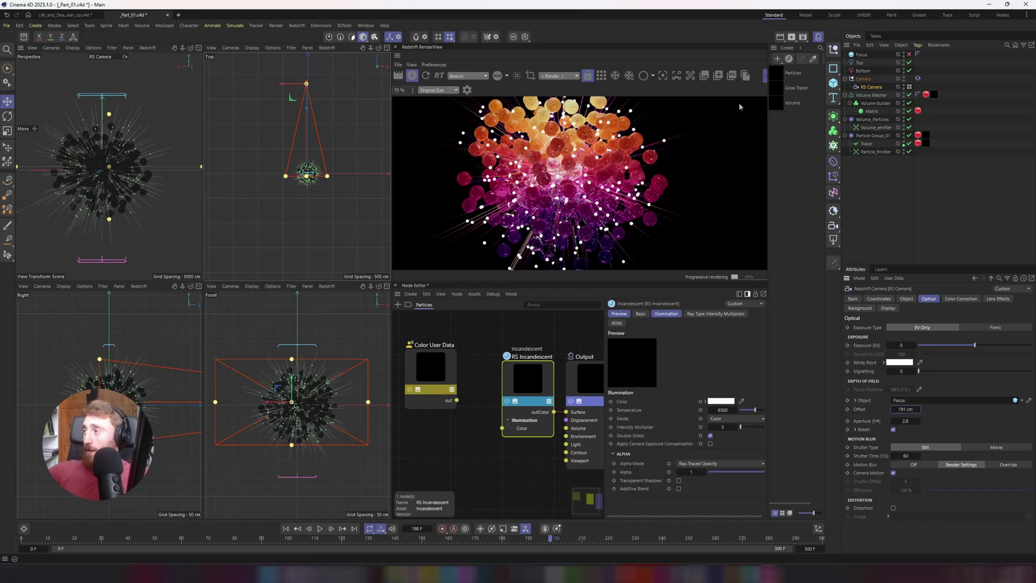
pyautogui.middleClick(183, 165)
pyautogui.moveTo(392, 165); pyautogui.dragTo(195, 165)
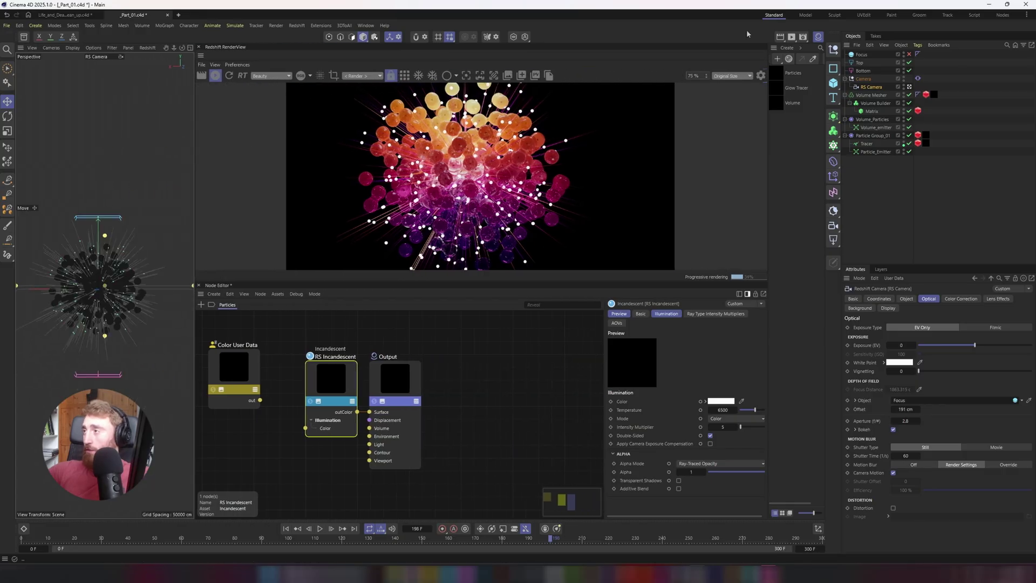
pyautogui.click(760, 76)
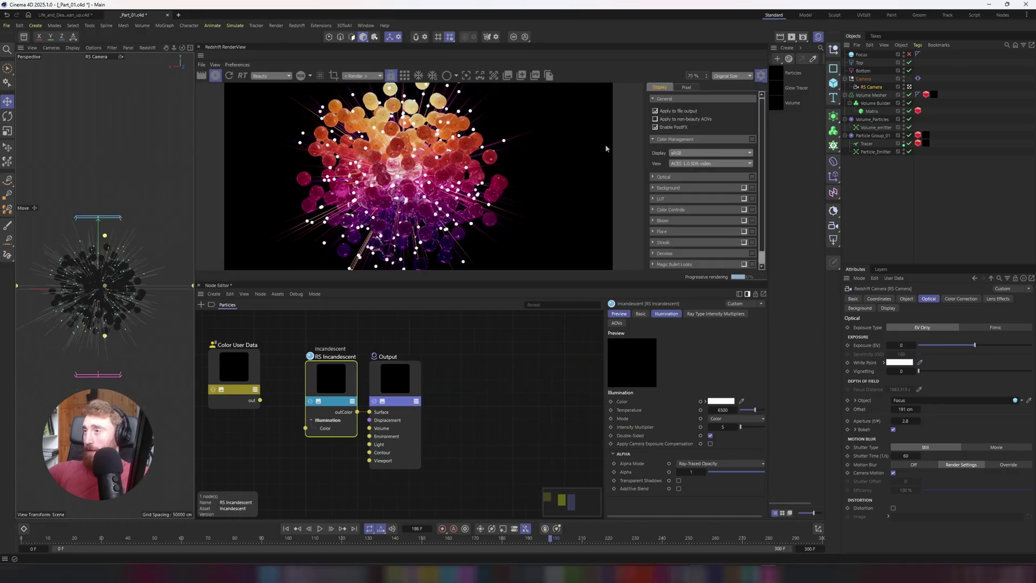
pyautogui.scroll(-1, 689, 214)
pyautogui.click(744, 207)
pyautogui.click(744, 218)
pyautogui.click(744, 229)
# - Lower the Bloom threshold to 12.1 and adjust the Flare and Streak thresholds for stronger glints
pyautogui.click(653, 209)
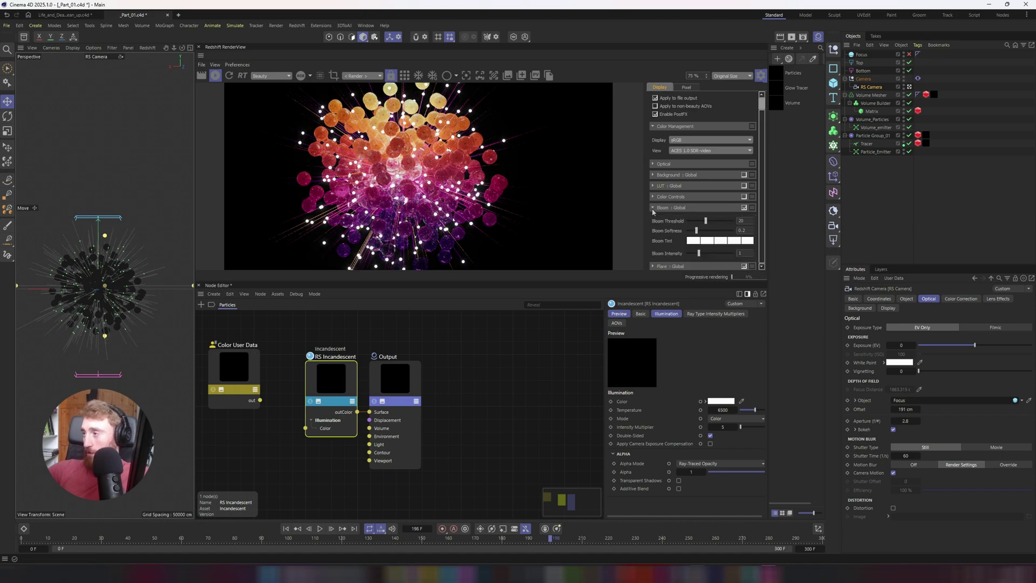
pyautogui.moveTo(705, 221); pyautogui.dragTo(698, 222)
pyautogui.scroll(-1, 653, 251)
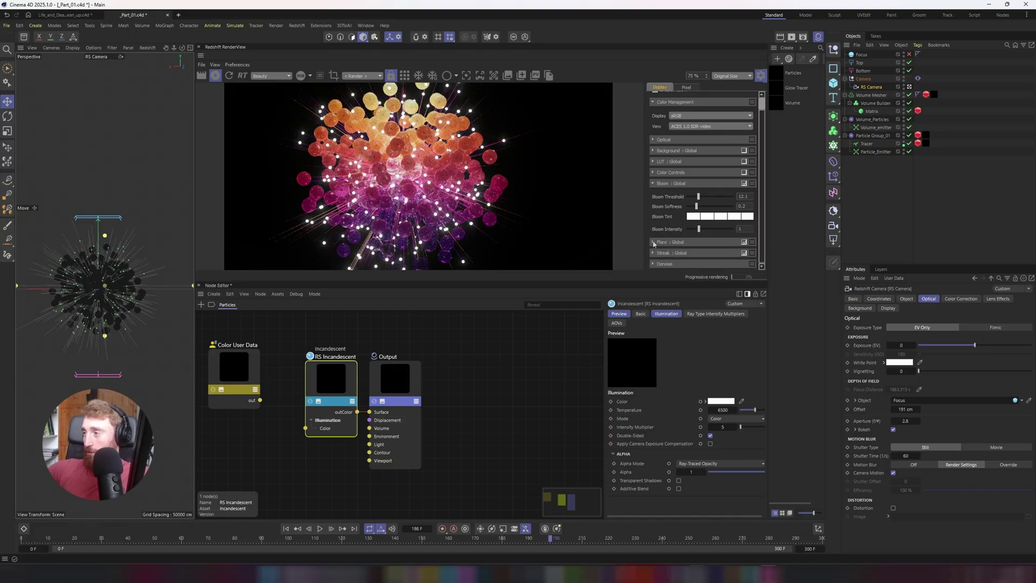
pyautogui.click(652, 242)
pyautogui.moveTo(695, 260); pyautogui.dragTo(707, 259)
pyautogui.scroll(-2, 653, 249)
pyautogui.click(652, 257)
pyautogui.scroll(-2, 663, 249)
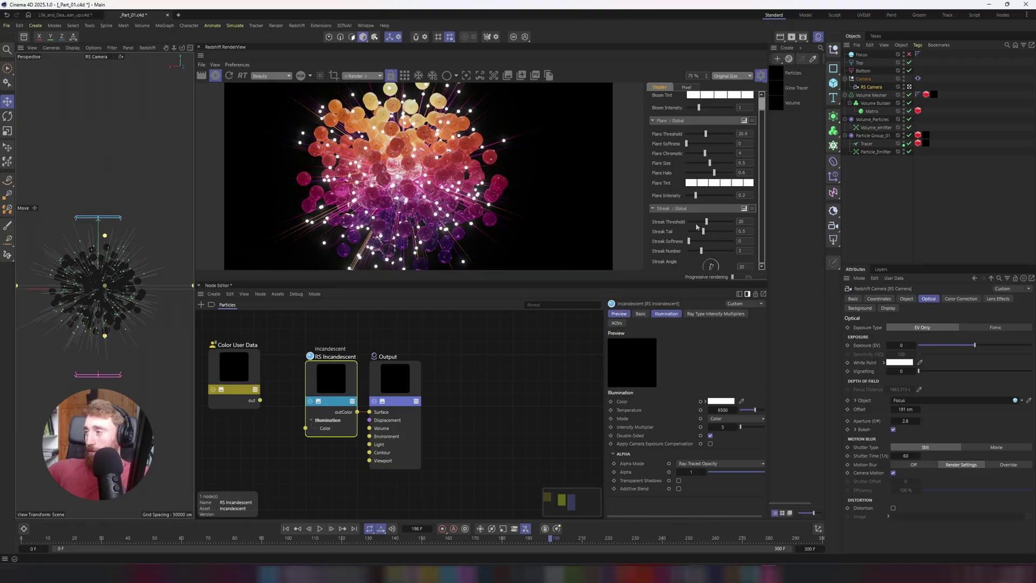
pyautogui.moveTo(706, 222); pyautogui.dragTo(701, 226)
pyautogui.scroll(1, 676, 188)
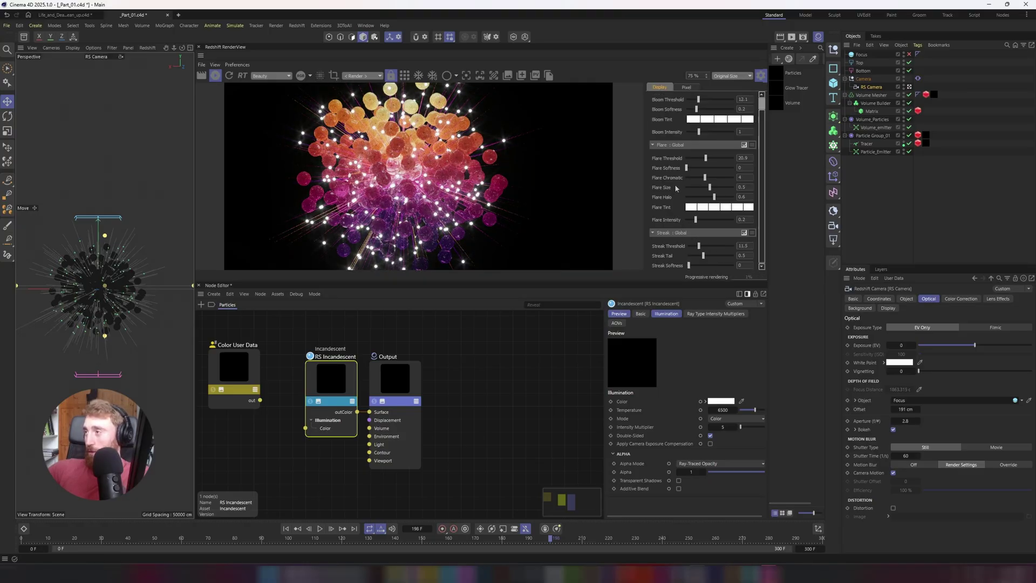
pyautogui.scroll(3, 676, 187)
pyautogui.moveTo(699, 172); pyautogui.dragTo(698, 174)
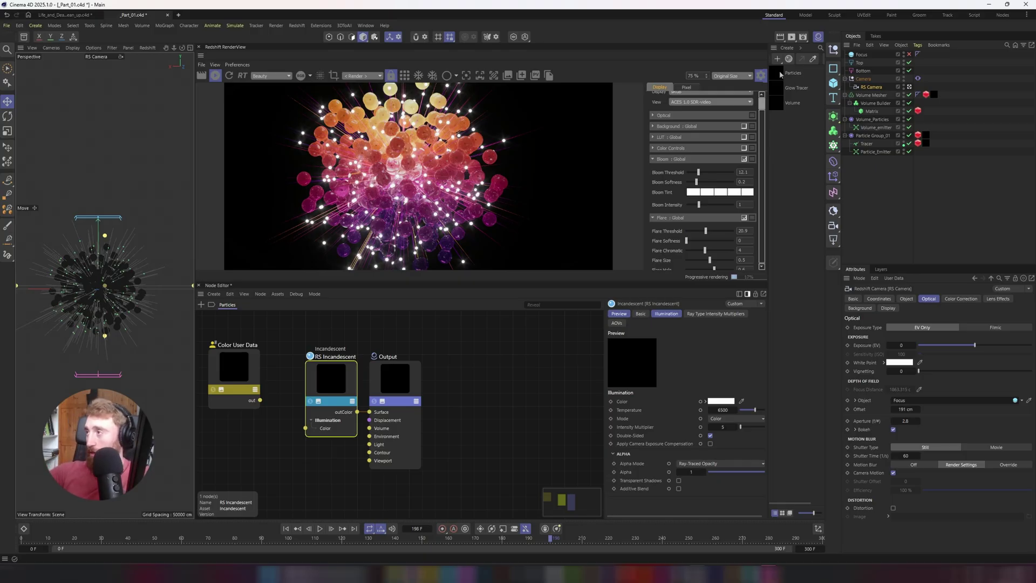
# - Set the Glow Tracer material's RS Incandescent Intensity Multiplier to 100
pyautogui.click(778, 89)
pyautogui.moveTo(744, 427); pyautogui.dragTo(774, 430)
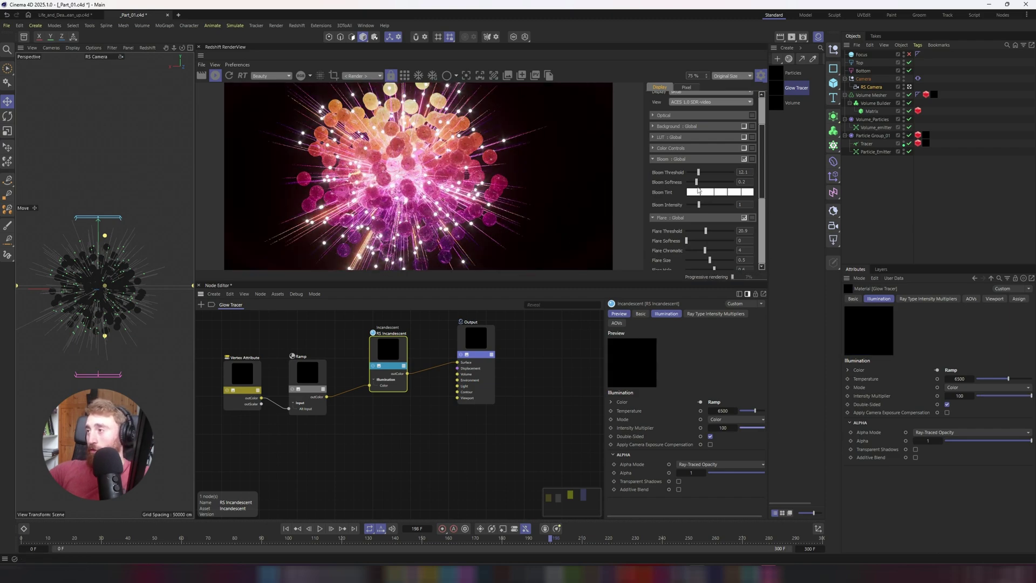
pyautogui.scroll(-2, 676, 243)
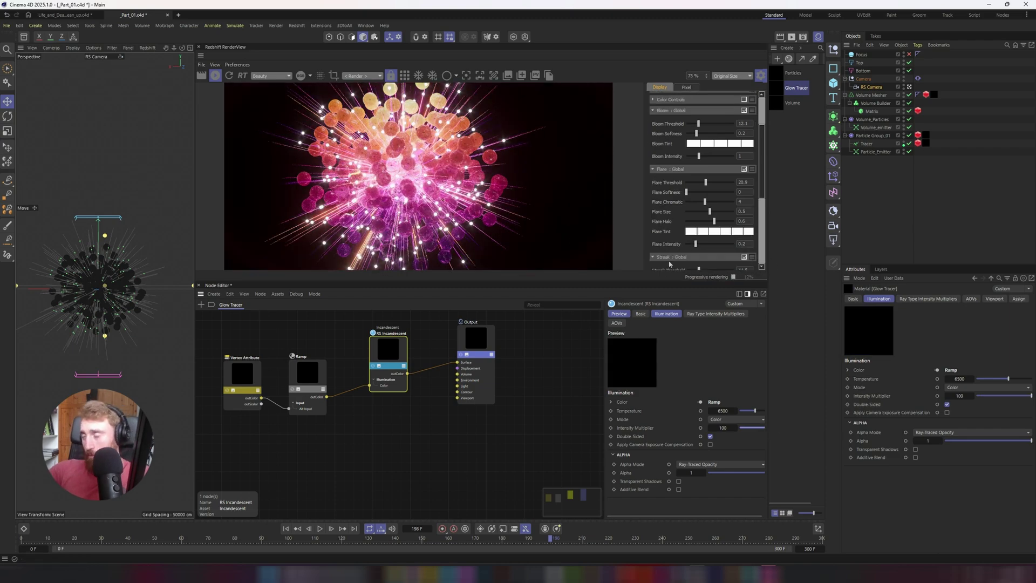
pyautogui.scroll(-1, 666, 267)
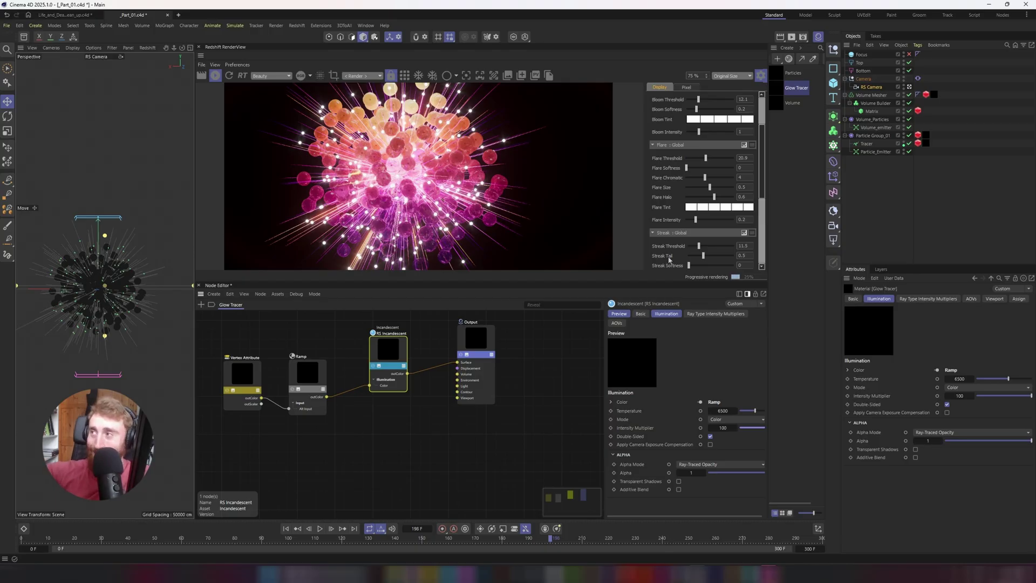
pyautogui.scroll(1, 667, 227)
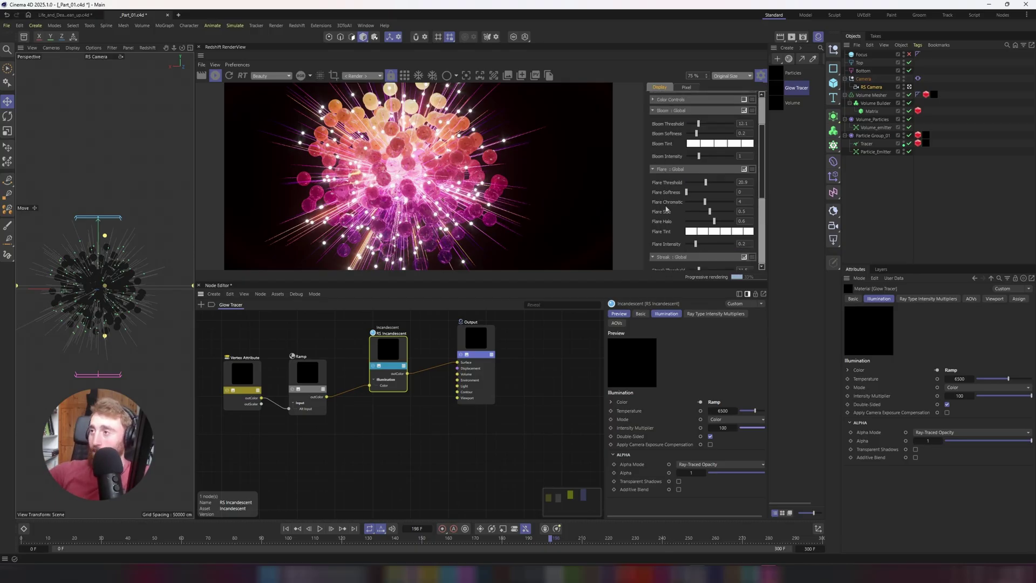